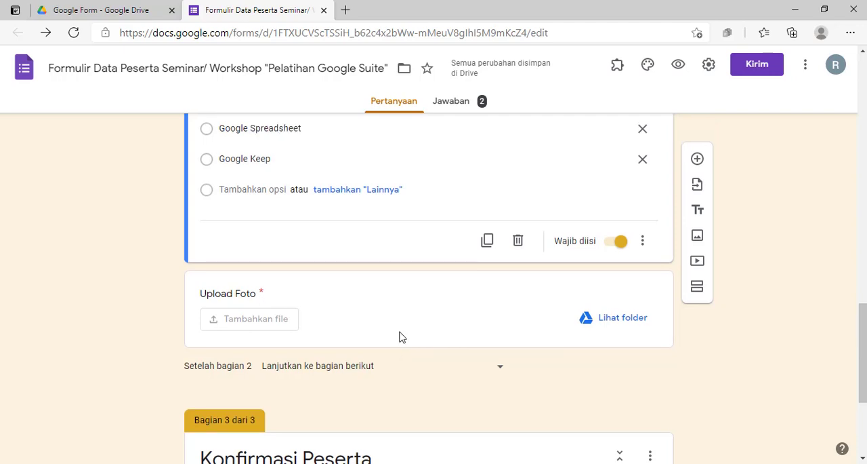
Add a new section directly after the "Pilihan Pelatihan/Workshop" question
scroll(400, 337, down, 2)
scroll(402, 337, up, 1)
scroll(401, 332, up, 2)
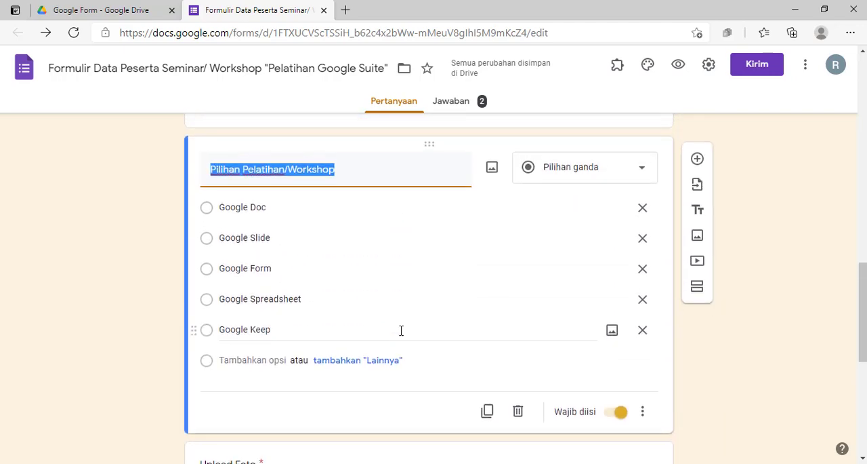
scroll(401, 332, down, 2)
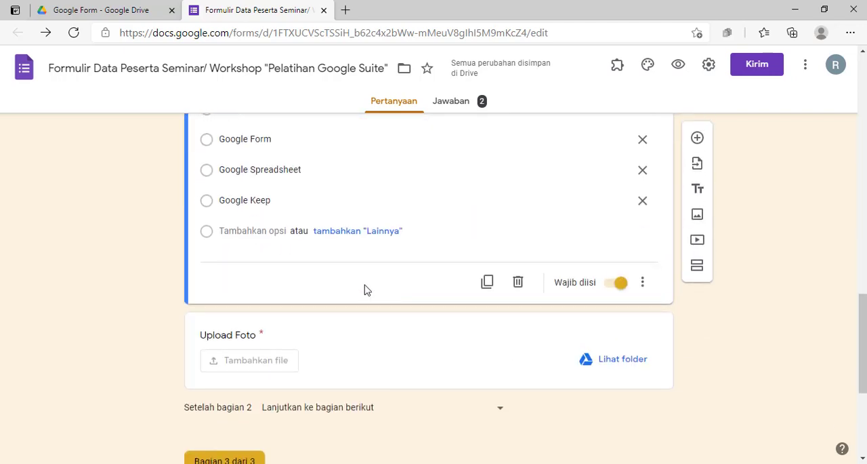
scroll(323, 293, up, 2)
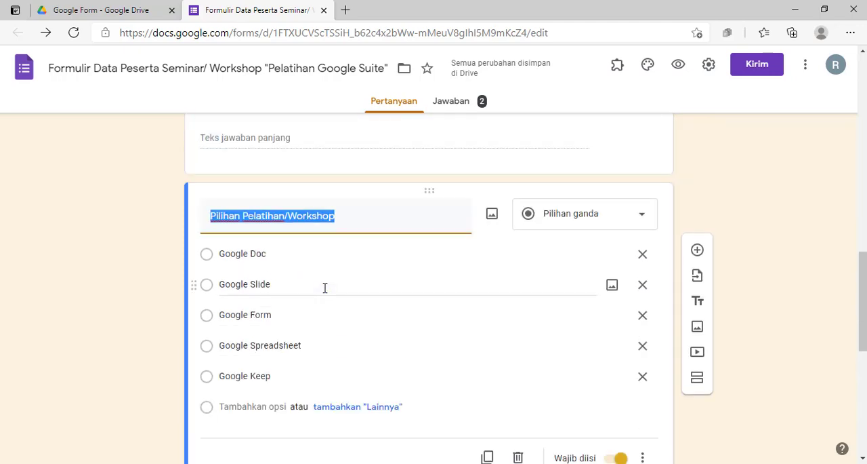
scroll(326, 293, down, 3)
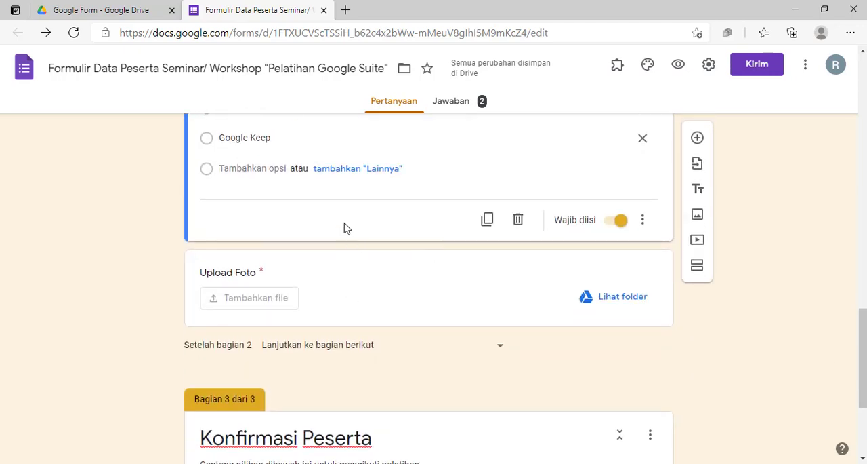
scroll(336, 227, up, 3)
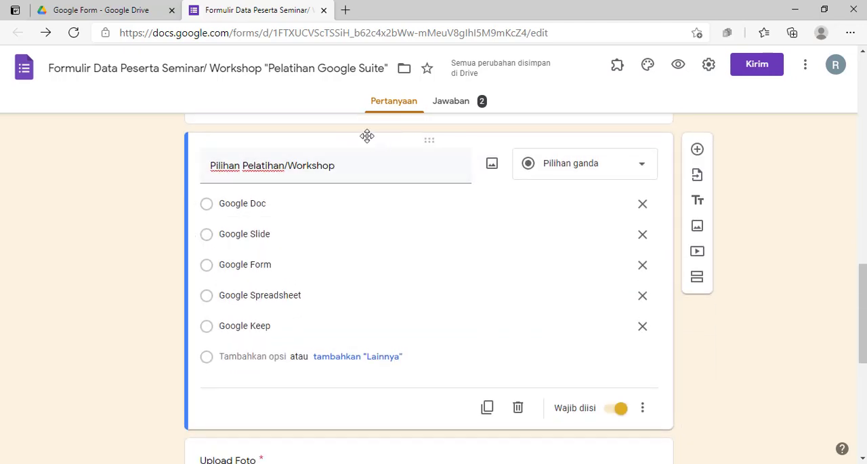
click(699, 277)
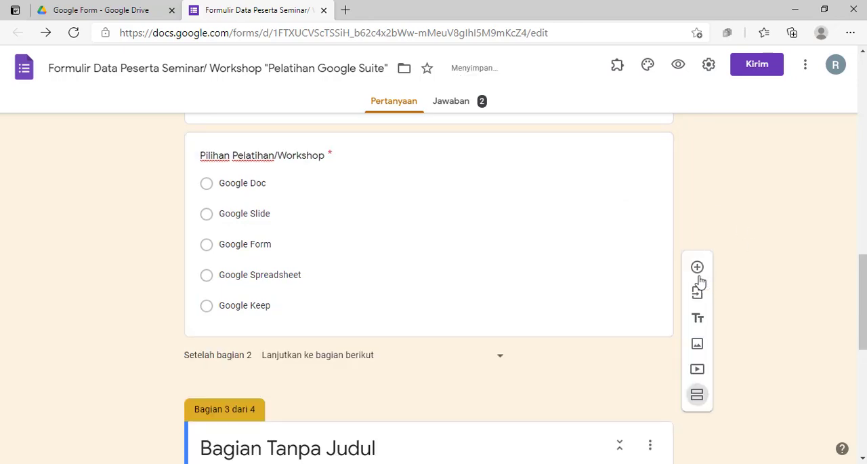
scroll(273, 280, down, 5)
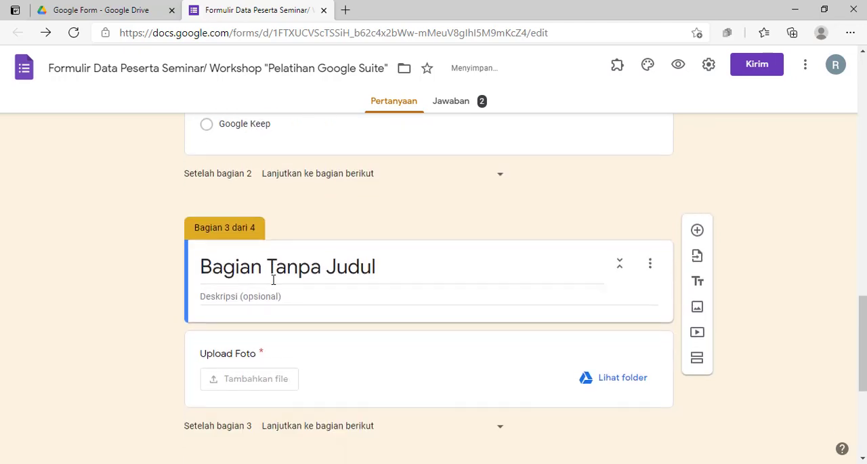
scroll(274, 280, up, 5)
scroll(281, 263, up, 1)
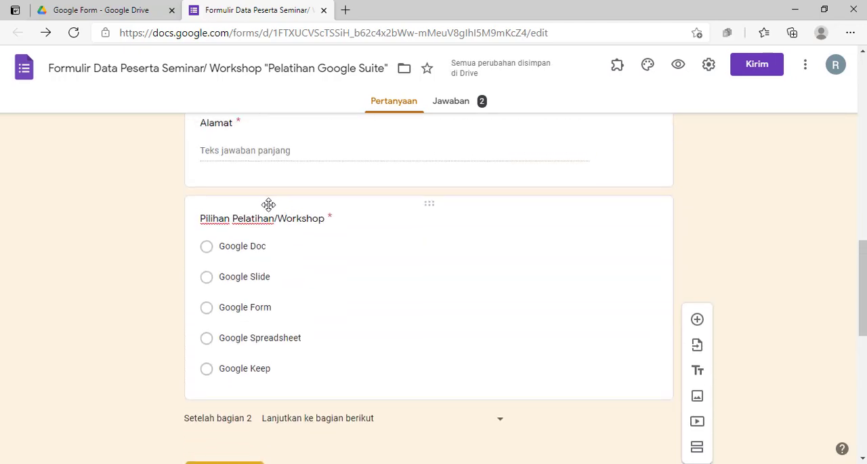
Add four more untitled sections after the "Pilihan Pelatihan/Workshop" question, making one for each of its five options
click(267, 204)
scroll(748, 295, down, 4)
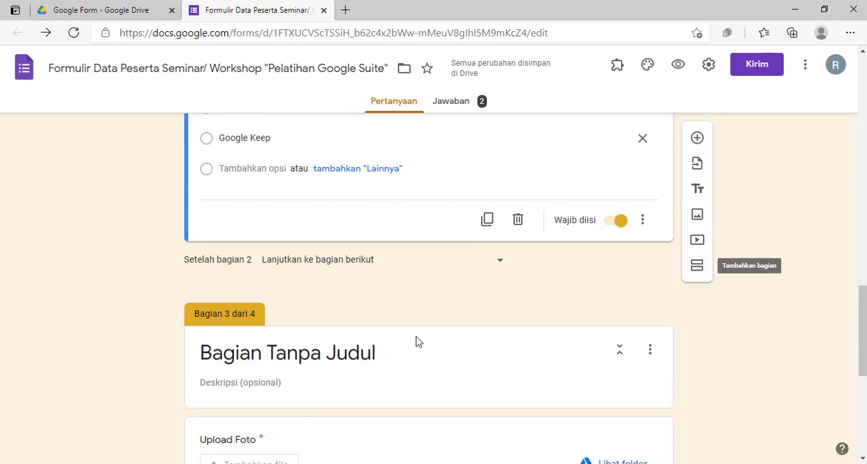
scroll(434, 346, up, 3)
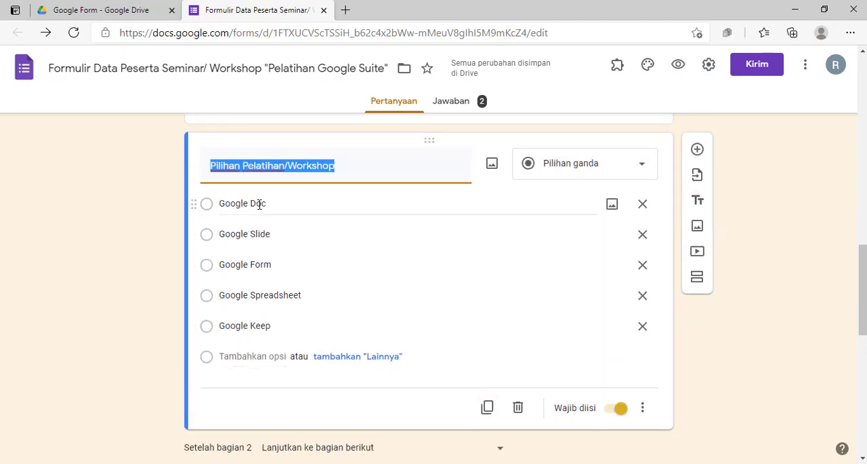
scroll(363, 372, down, 1)
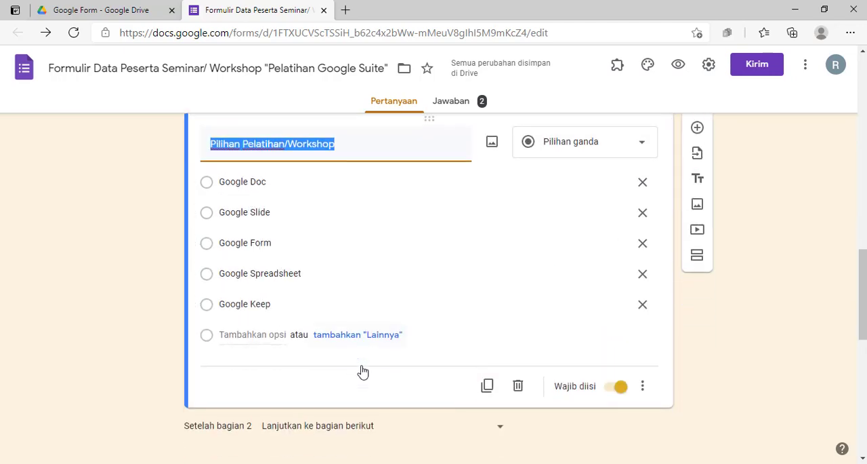
scroll(363, 372, down, 3)
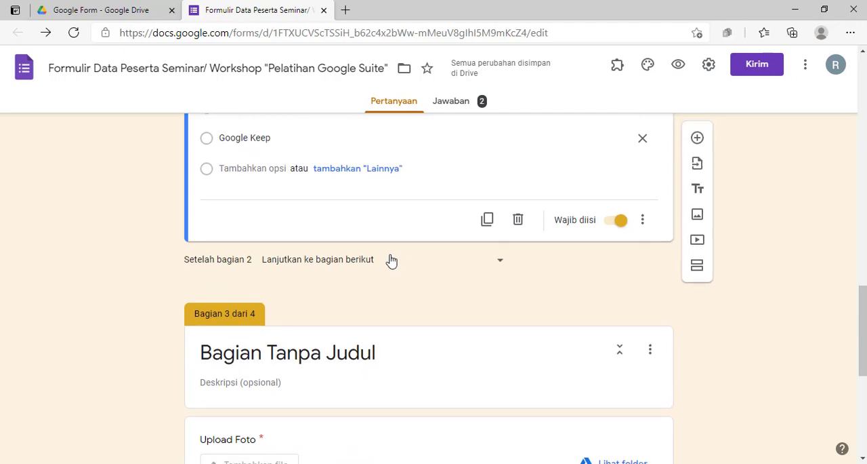
click(698, 272)
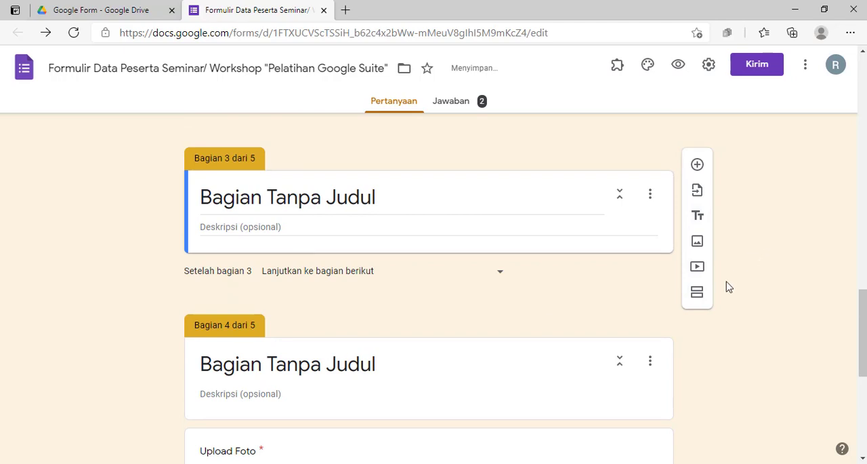
click(698, 291)
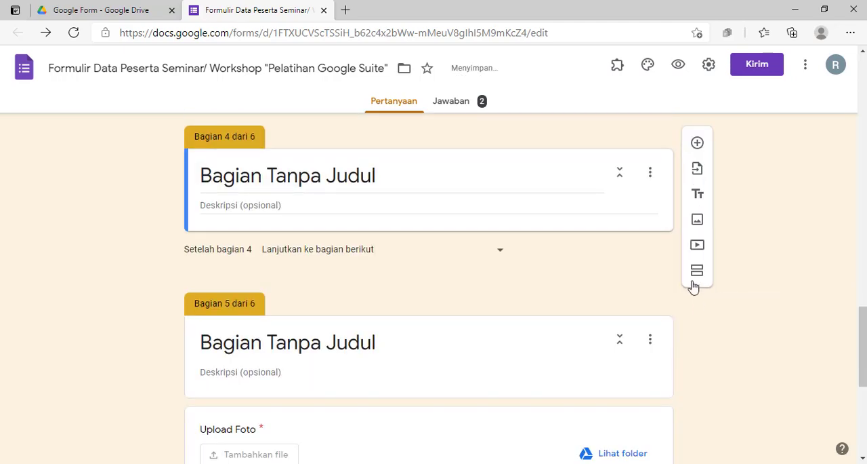
click(698, 272)
click(698, 269)
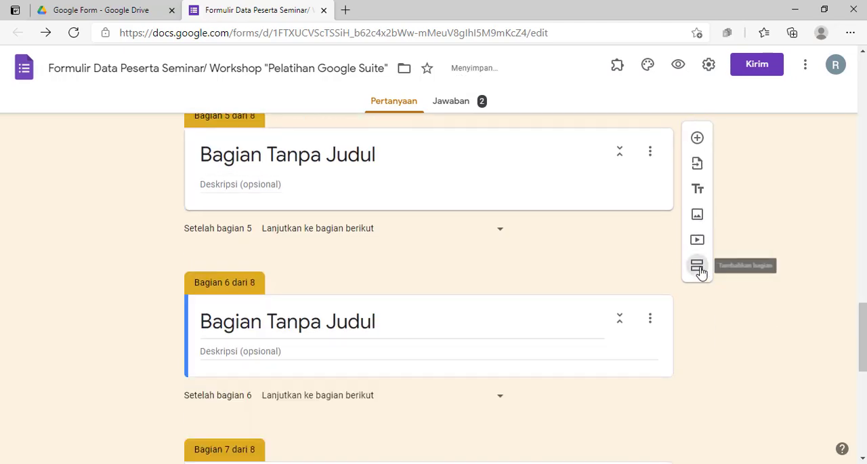
Review the untitled sections 3 to 7 between the training choice question and the photo upload
scroll(304, 291, up, 10)
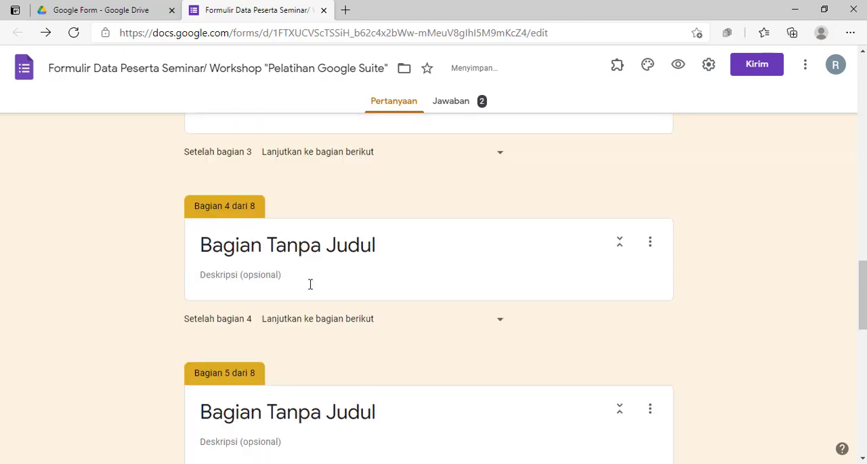
scroll(318, 267, down, 2)
scroll(323, 265, up, 5)
scroll(332, 275, down, 2)
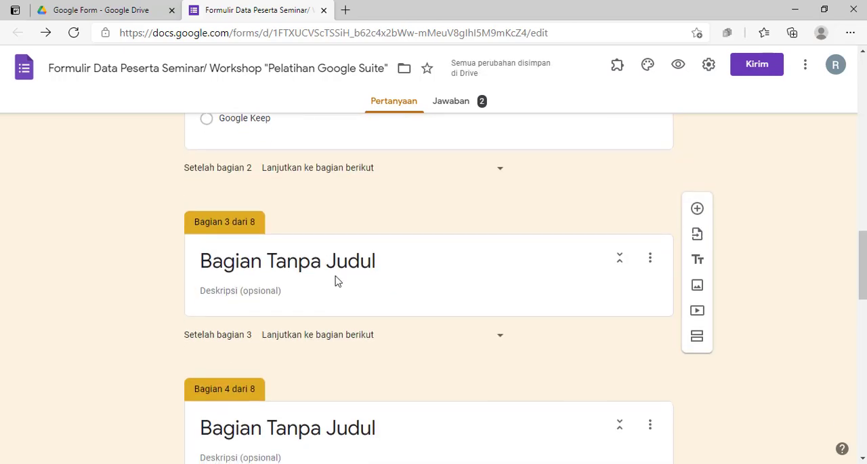
scroll(336, 252, down, 7)
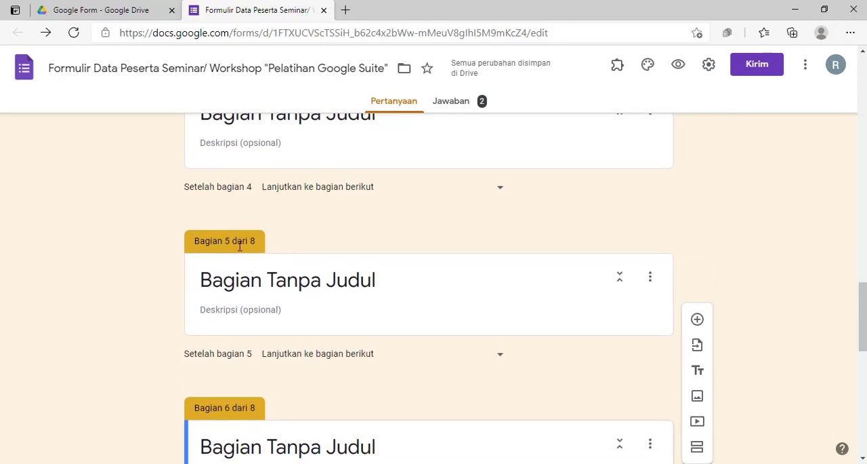
scroll(246, 277, down, 6)
scroll(261, 273, up, 12)
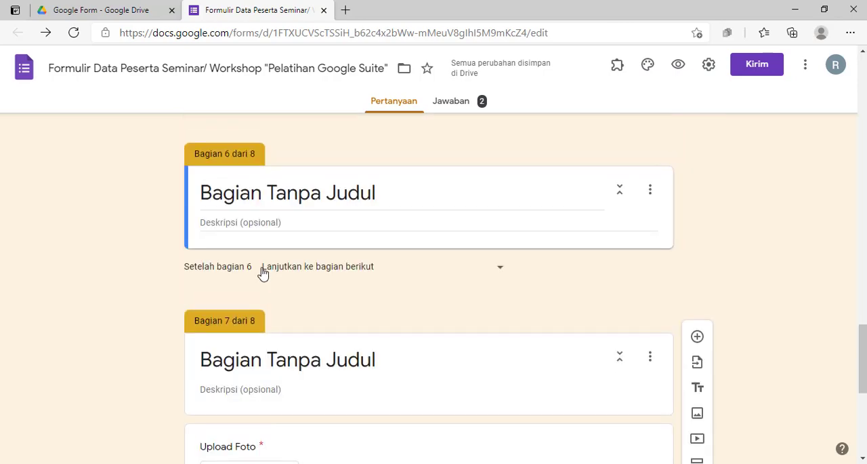
scroll(262, 269, up, 4)
scroll(271, 270, down, 3)
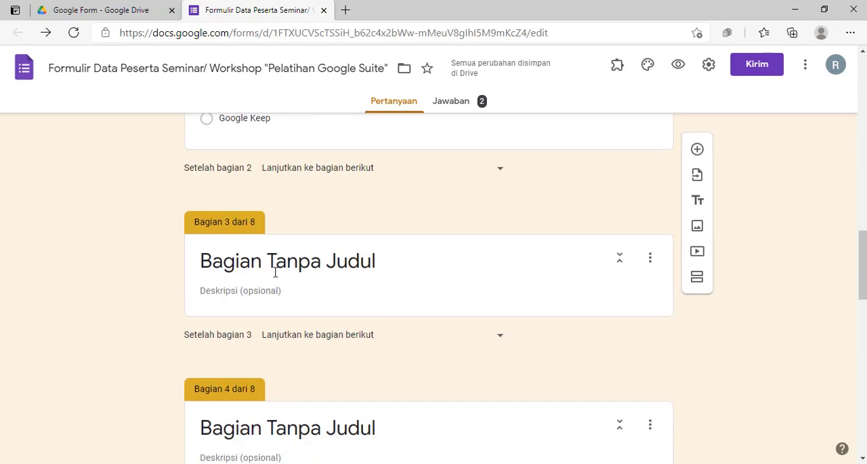
Title section 3 "Bagian/Section Google Doc"
click(273, 267)
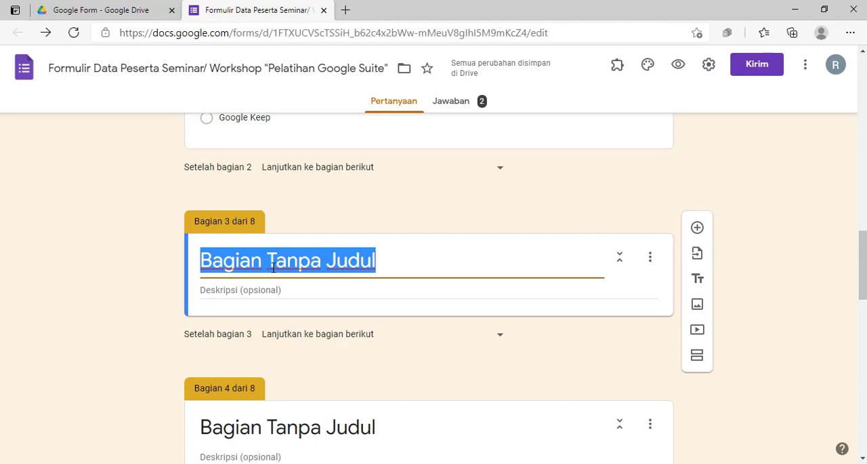
text(Bagian)
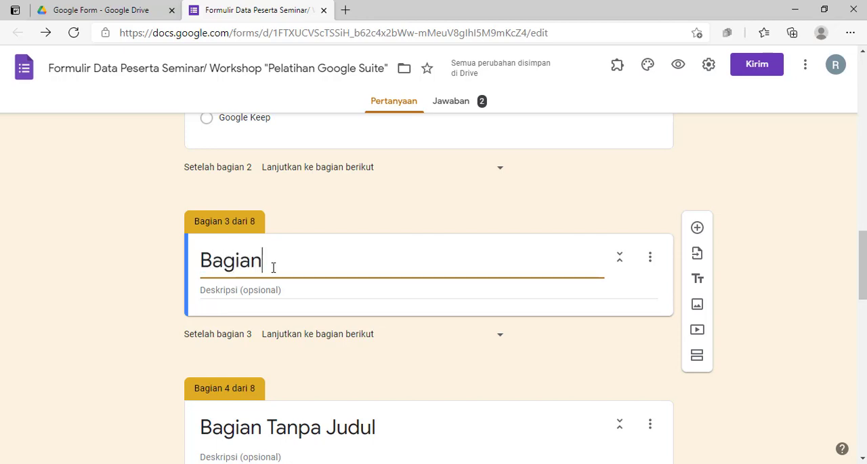
text(/Sectio)
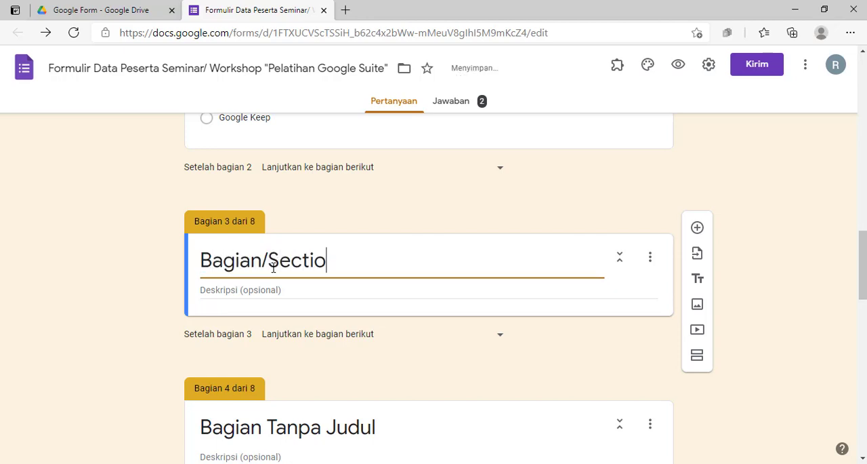
text(n Google Doc)
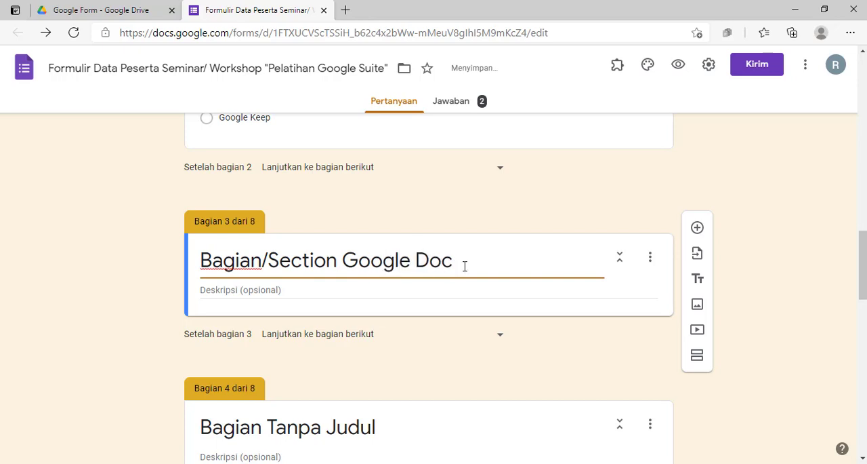
Copy the section 3 title into section 4 and change it to "Bagian/Section Google Slide"
drag(464, 266, 195, 275)
key(ctrl+c)
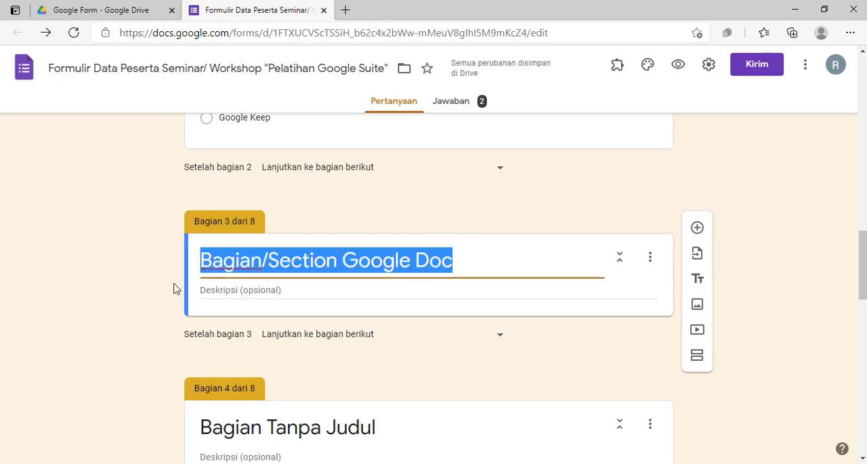
click(129, 283)
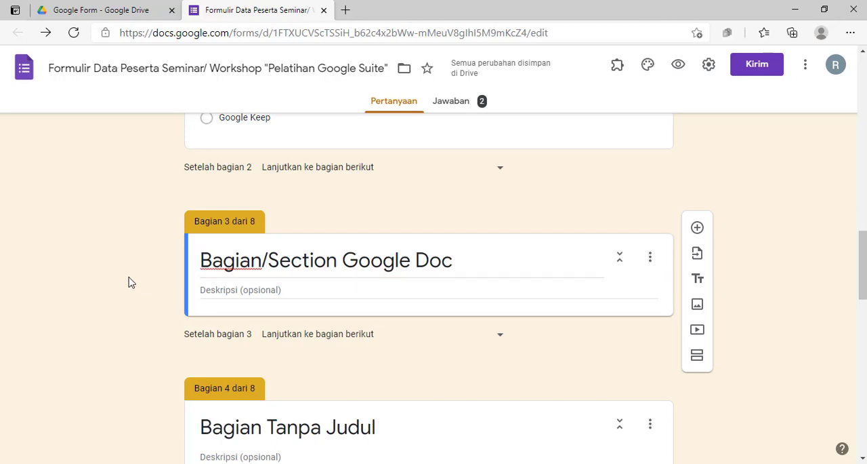
scroll(131, 283, up, 4)
scroll(280, 296, down, 2)
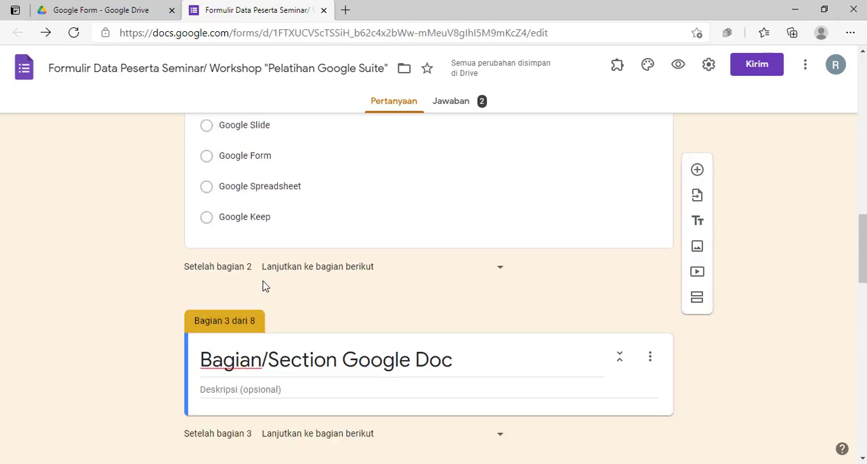
scroll(265, 285, down, 4)
click(269, 239)
key(ctrl+v)
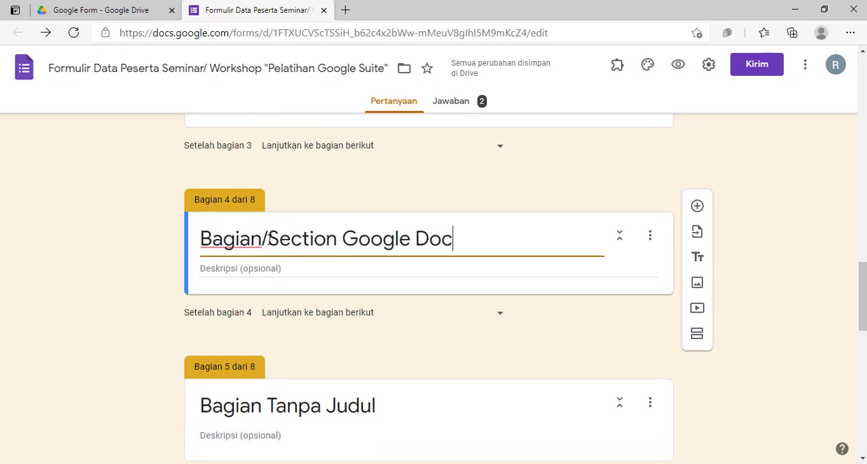
key(BackSpace)
text(Slide)
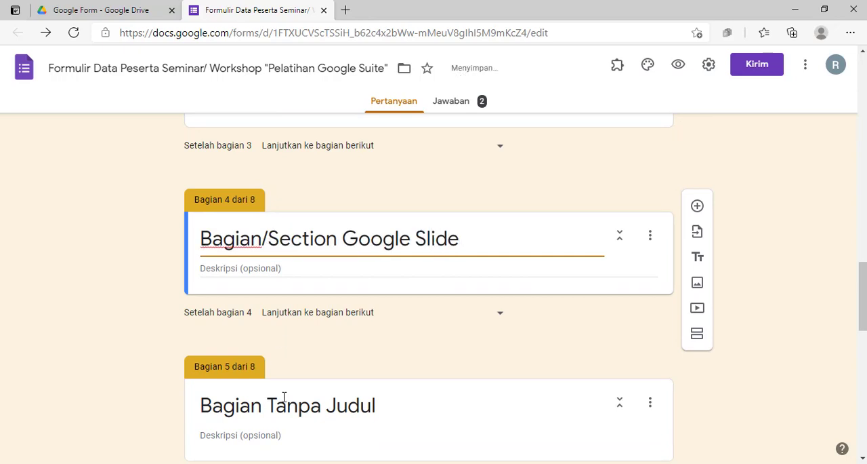
Check the training options' order and title section 5 "Bagian/Section Google Form", reusing the copied title
scroll(284, 398, up, 7)
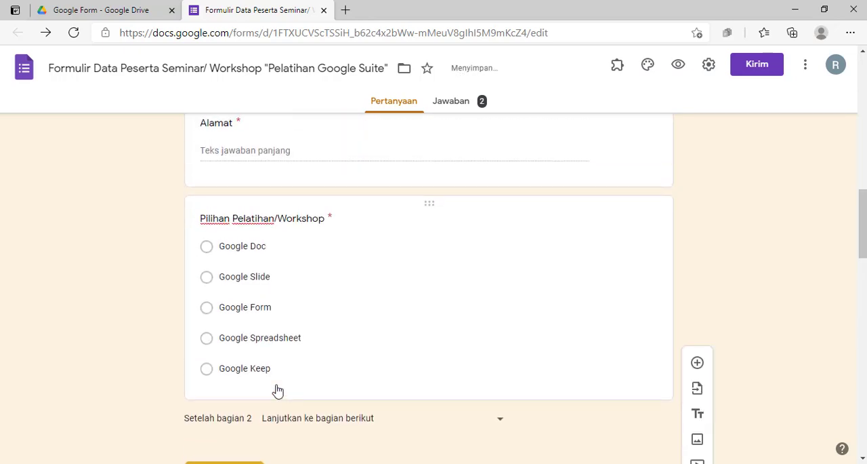
scroll(277, 389, down, 5)
scroll(312, 355, down, 3)
click(319, 350)
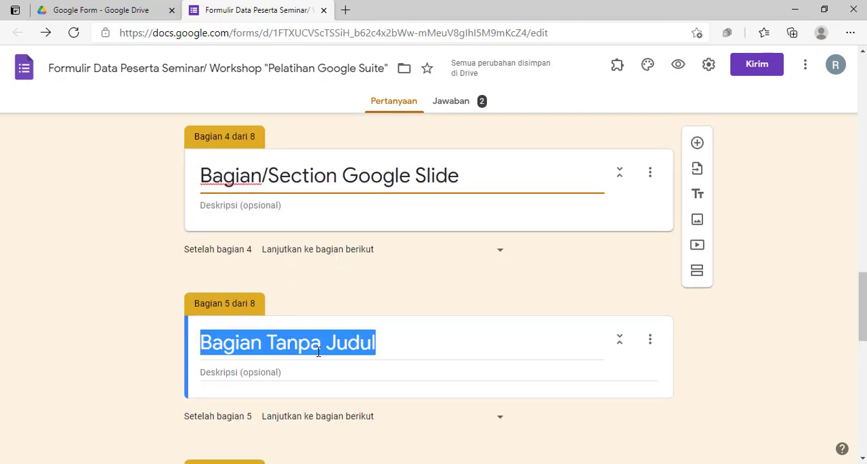
key(ctrl+v)
key(BackSpace)
key(BackSpace)
key(BackSpace)
text(F)
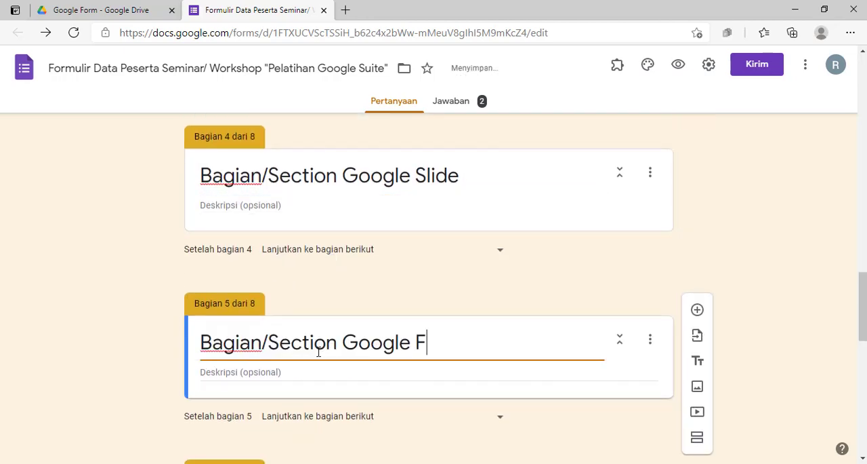
text(orm)
Title section 6 "Bagian/Section Google Spreadshet", reusing the copied title
scroll(318, 350, down, 5)
click(292, 195)
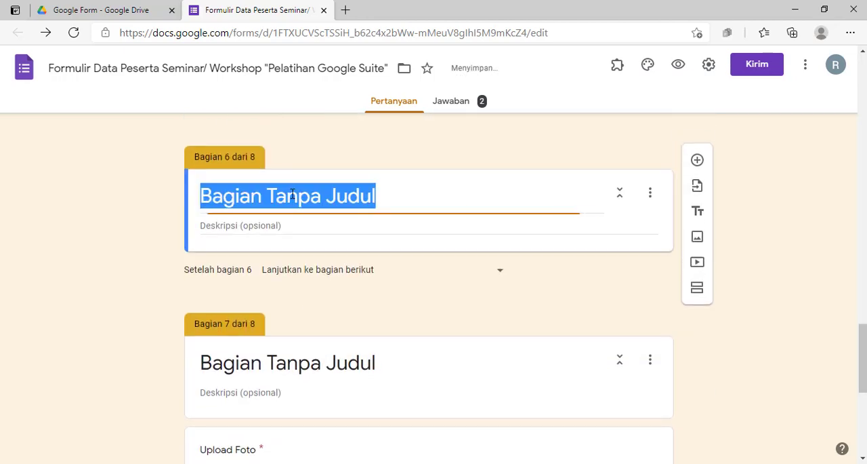
key(ctrl+v)
text(Spread)
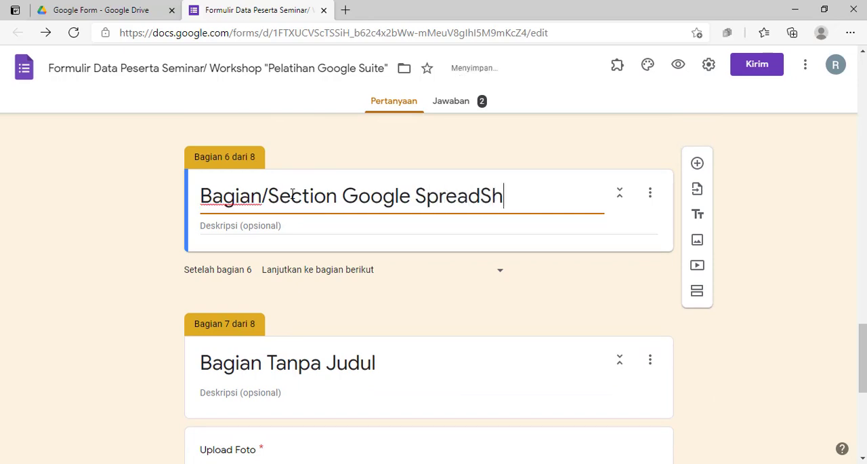
key(BackSpace)
key(BackSpace)
text(shet)
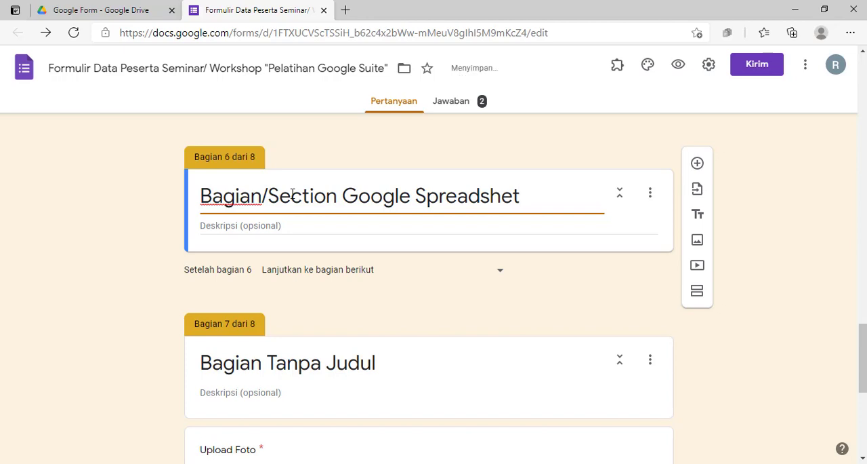
Title section 7 "Bagian/Section Google Keep", reusing the copied section title
triple_click(305, 363)
key(ctrl+v)
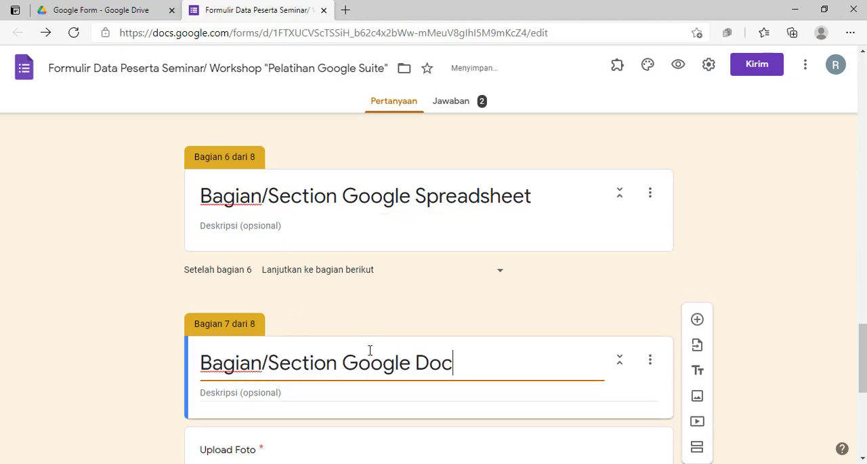
double_click(425, 363)
text(Keep)
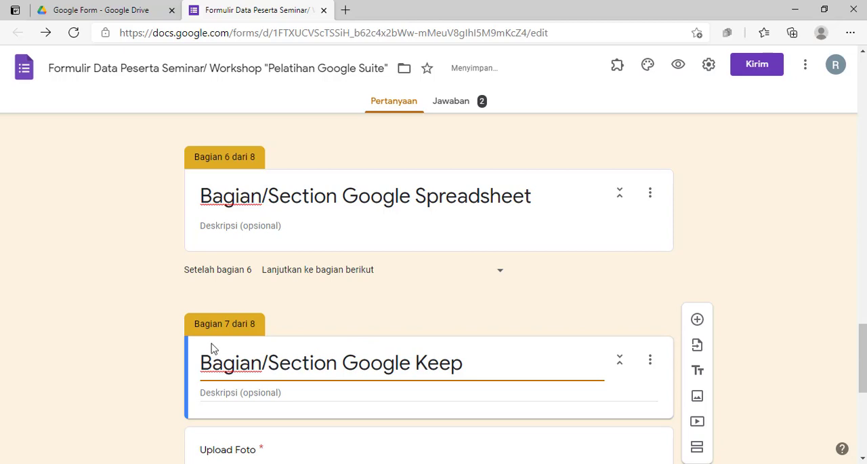
click(149, 346)
Compare the options of the "Pilihan Pelatihan/Workshop" question with the titles and order of sections 3 to 7
scroll(321, 315, up, 10)
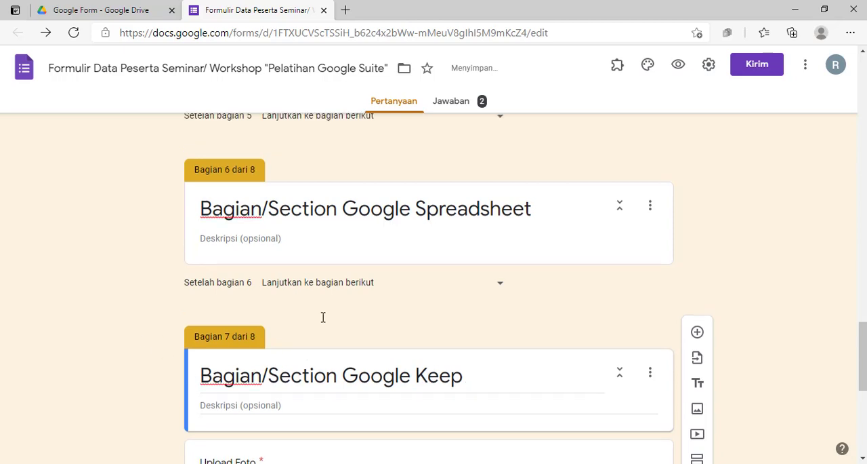
scroll(325, 311, up, 3)
scroll(258, 333, down, 1)
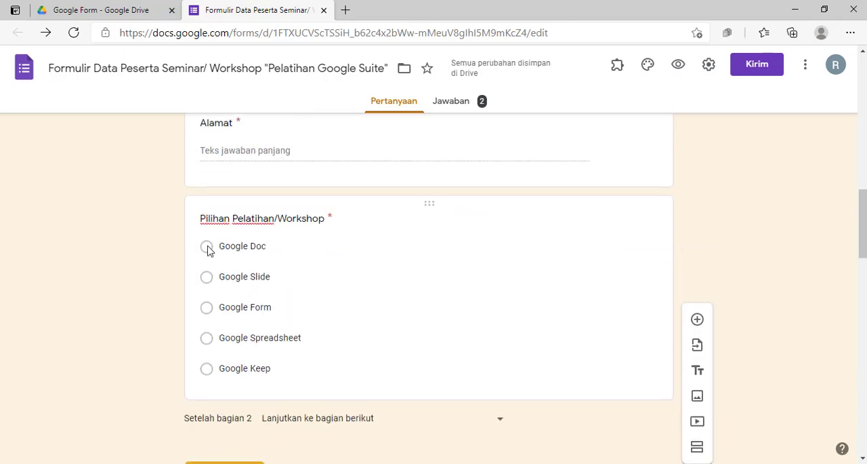
scroll(207, 249, down, 2)
scroll(208, 248, up, 2)
scroll(235, 301, down, 3)
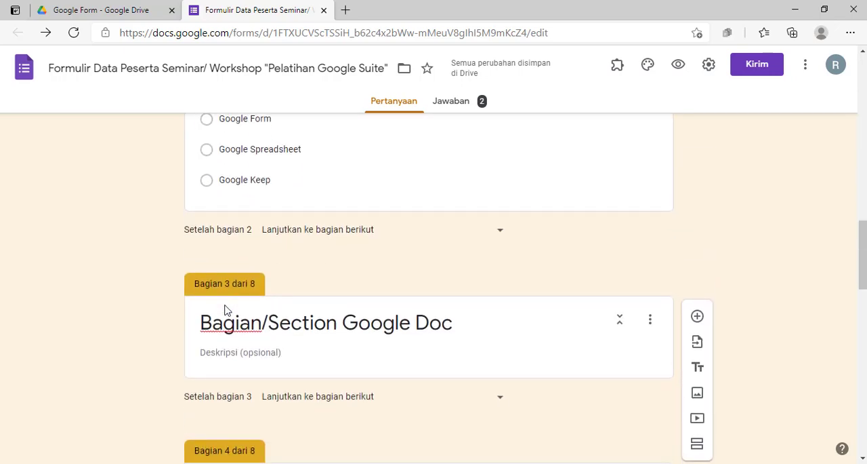
scroll(225, 305, up, 2)
scroll(187, 260, down, 4)
scroll(187, 263, up, 4)
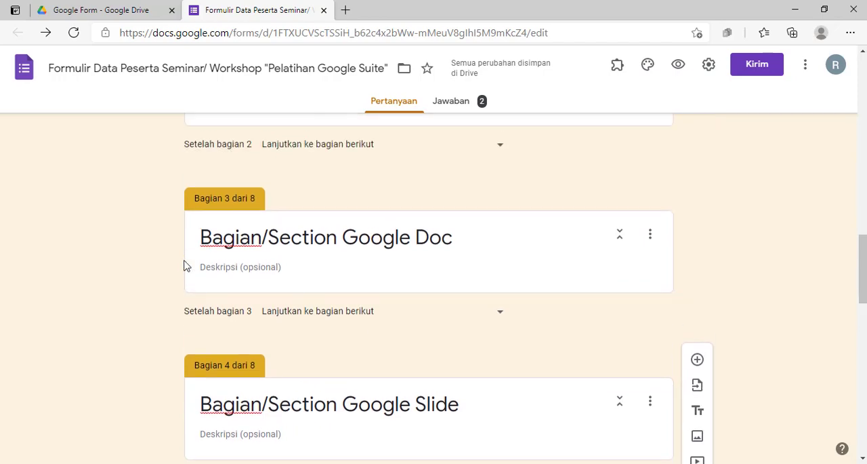
scroll(186, 265, down, 11)
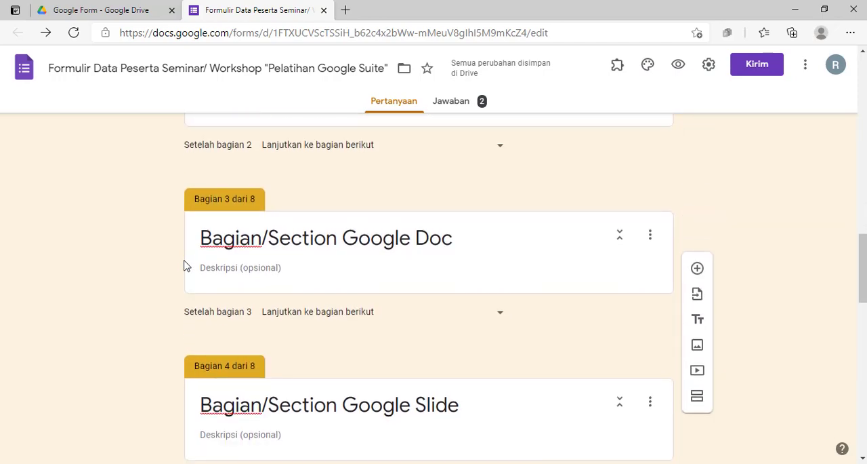
scroll(186, 265, down, 7)
scroll(223, 240, up, 15)
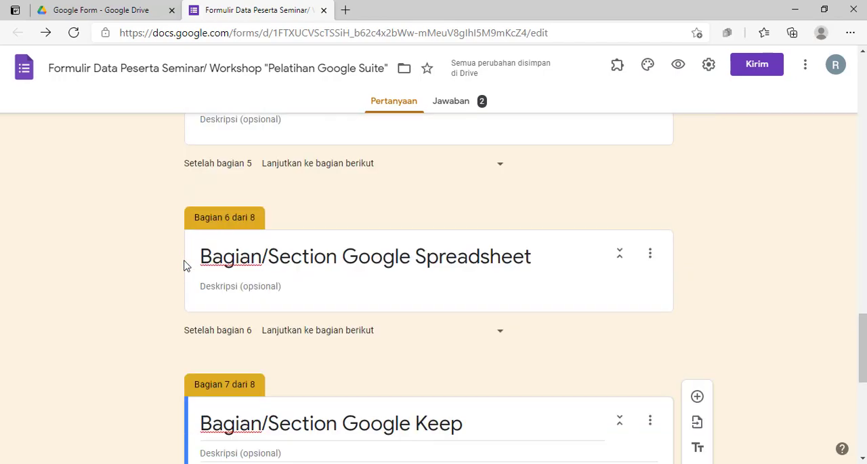
scroll(220, 271, up, 4)
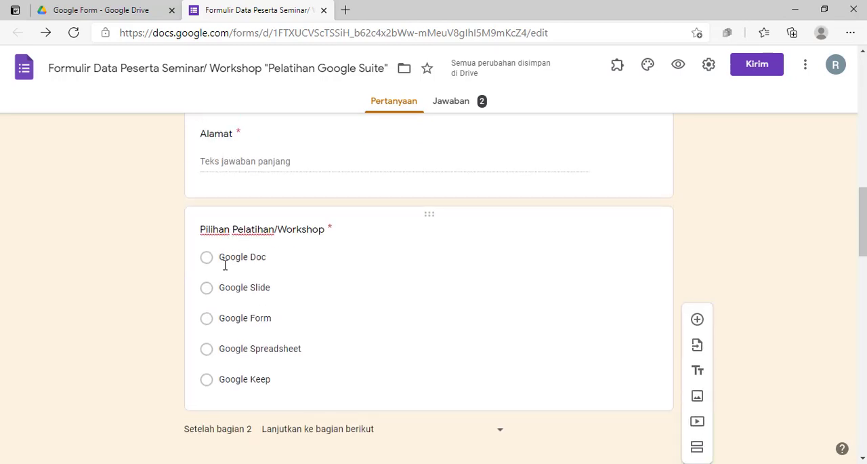
scroll(223, 283, down, 3)
scroll(171, 309, down, 2)
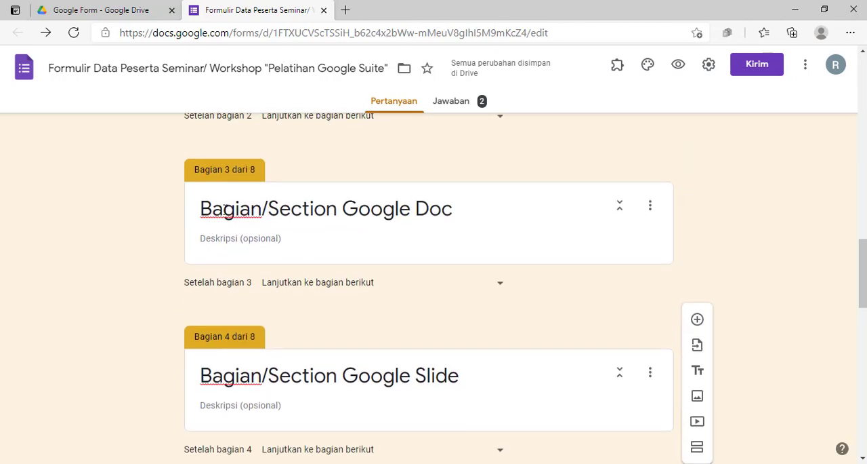
scroll(555, 304, up, 5)
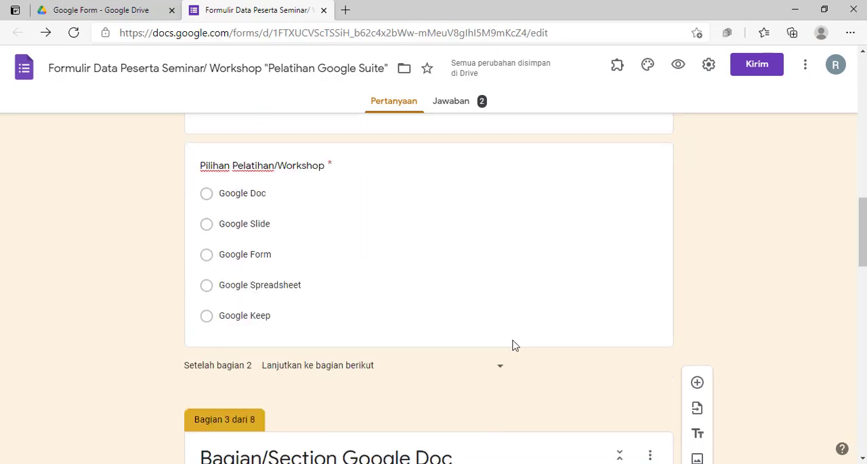
Change the "Pilihan Pelatihan/Workshop" question type to Drop-down and check which additional settings it offers
click(246, 257)
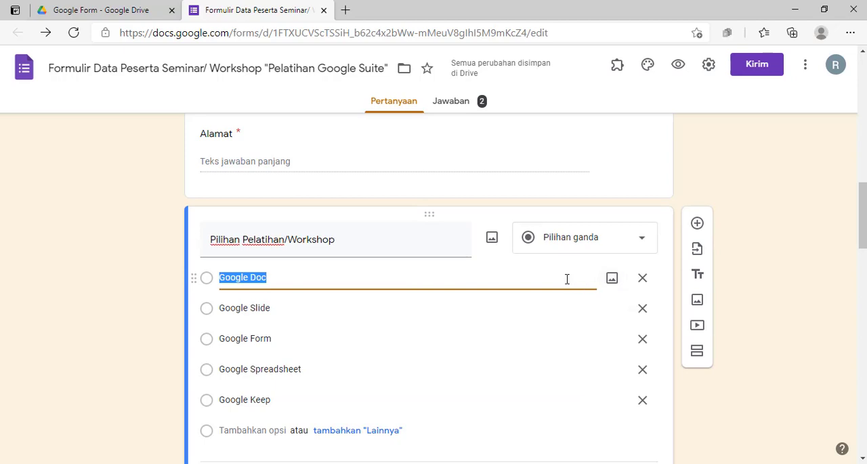
scroll(570, 264, down, 1)
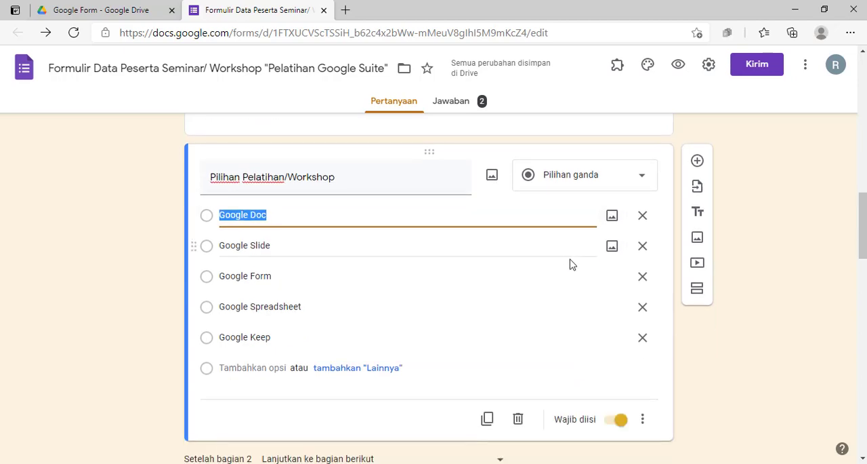
click(578, 177)
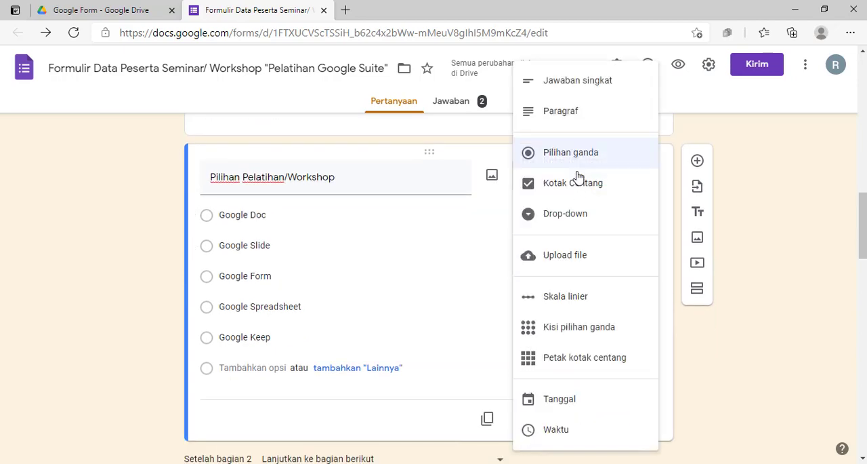
click(562, 215)
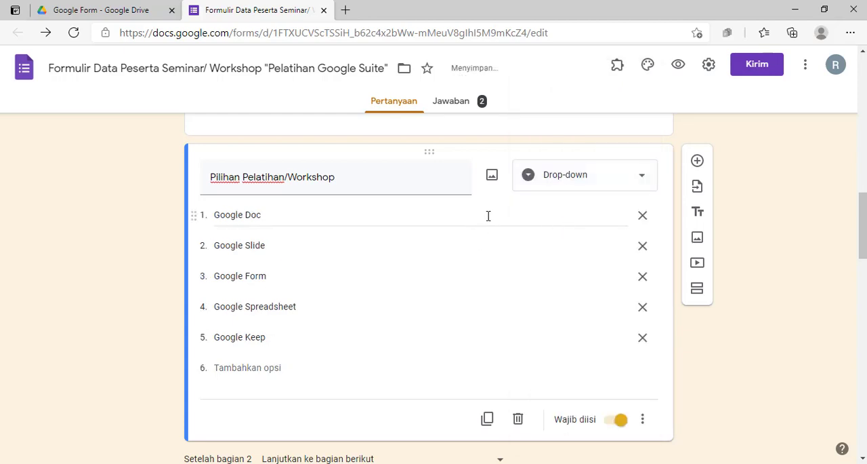
click(548, 228)
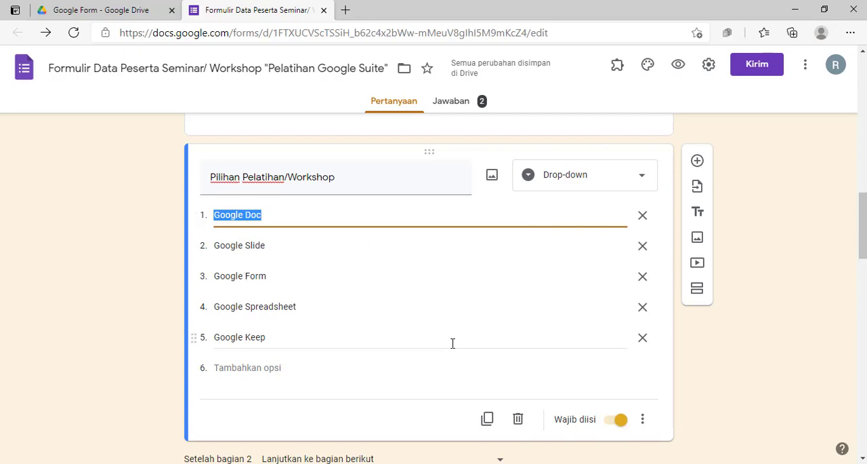
scroll(453, 342, down, 2)
click(642, 293)
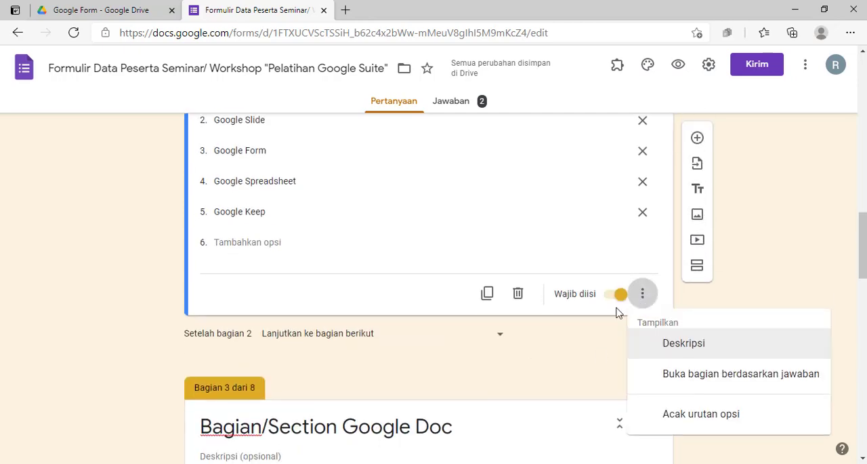
click(577, 319)
scroll(594, 260, up, 3)
scroll(590, 246, down, 2)
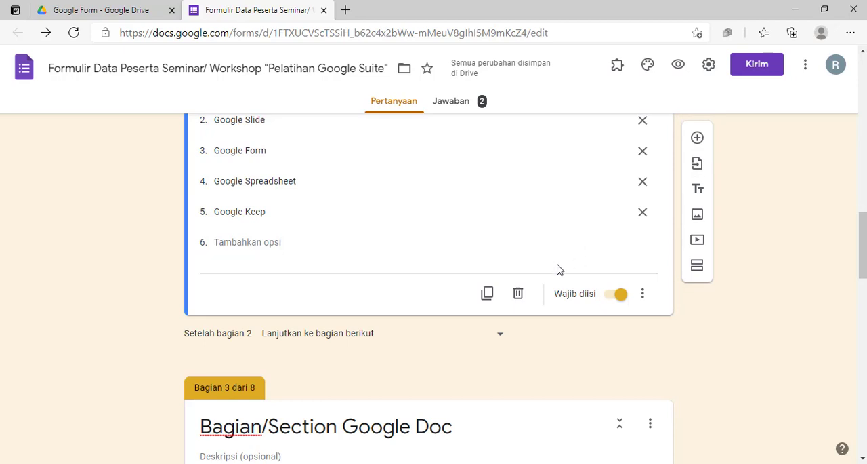
scroll(559, 264, up, 3)
Set the training question's type back to Pilihan ganda and check its additional settings
click(595, 309)
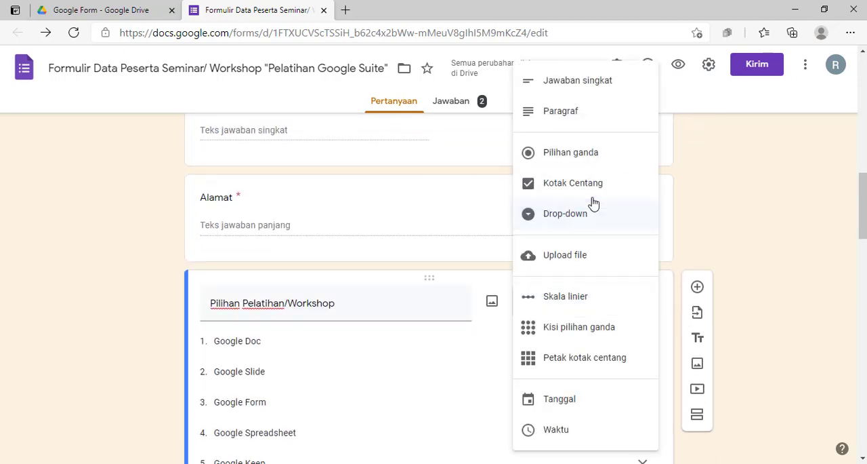
click(580, 155)
scroll(620, 249, down, 5)
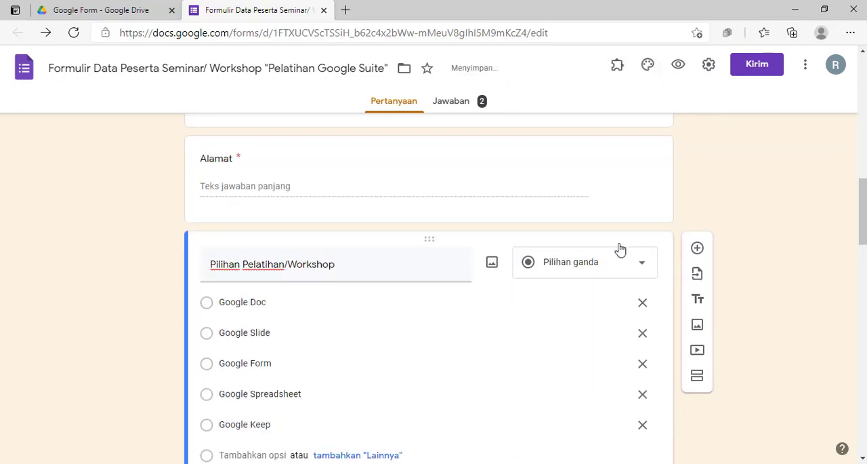
click(644, 231)
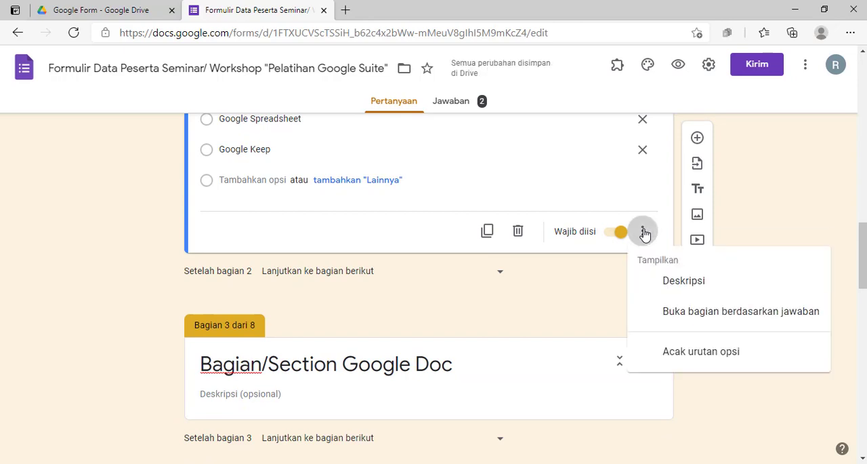
click(571, 274)
scroll(538, 248, up, 3)
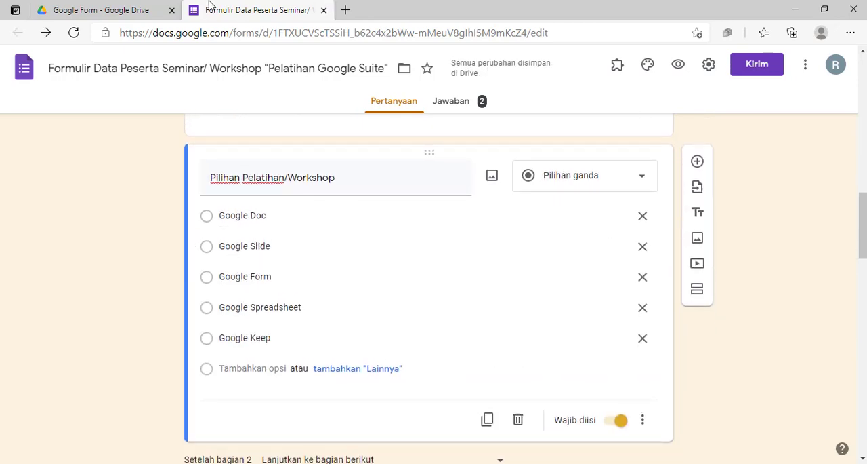
Switch the training question to Drop-down and enable "Buka bagian berdasarkan jawaban" for its options
click(552, 182)
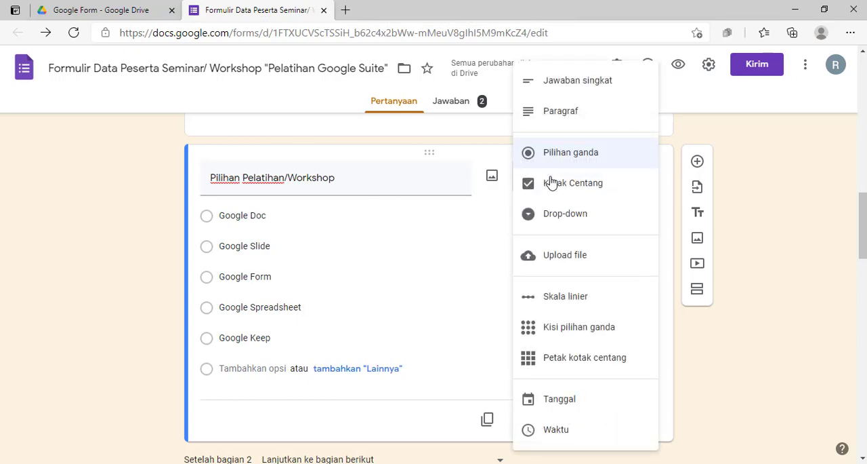
click(577, 222)
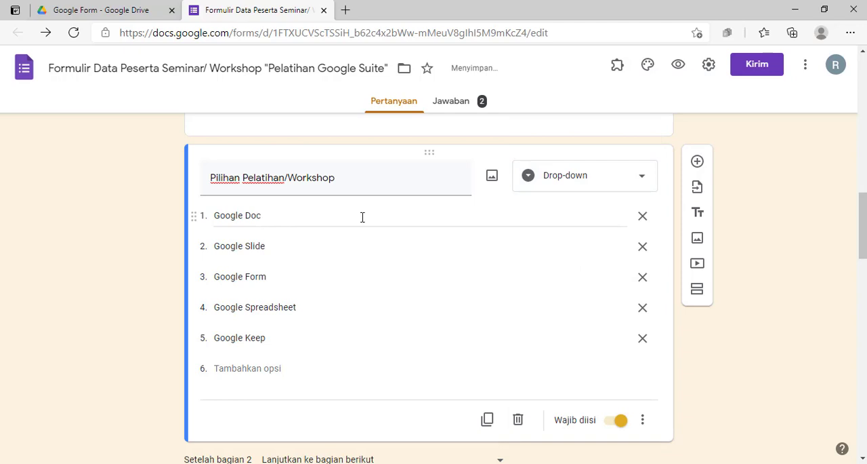
scroll(610, 285, down, 1)
click(643, 356)
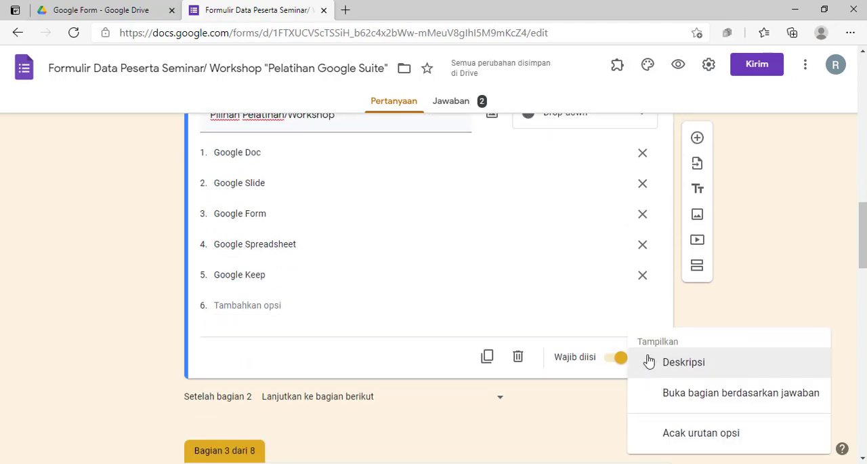
click(707, 393)
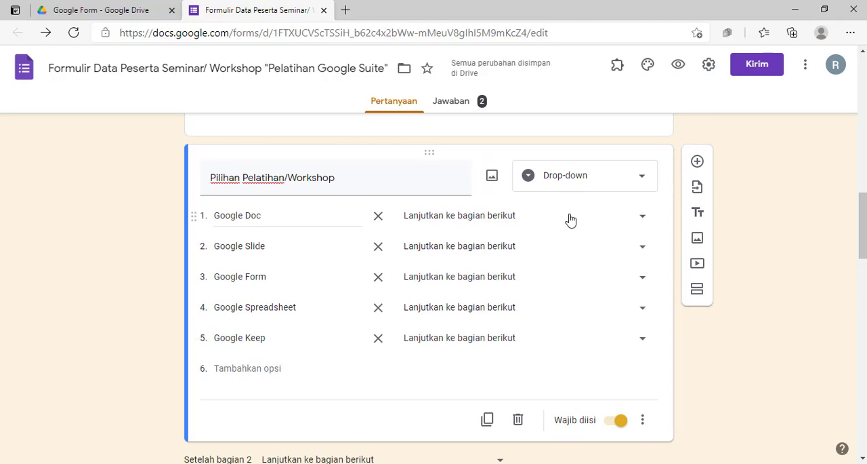
Undo the answer-based section branching and return the training question to Pilihan ganda, reviewing its additional settings
key(ctrl+z)
click(584, 189)
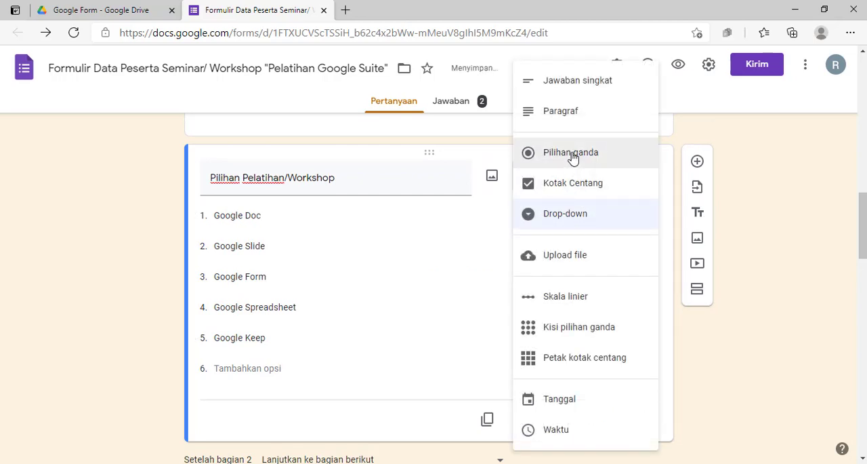
click(573, 155)
scroll(637, 313, down, 2)
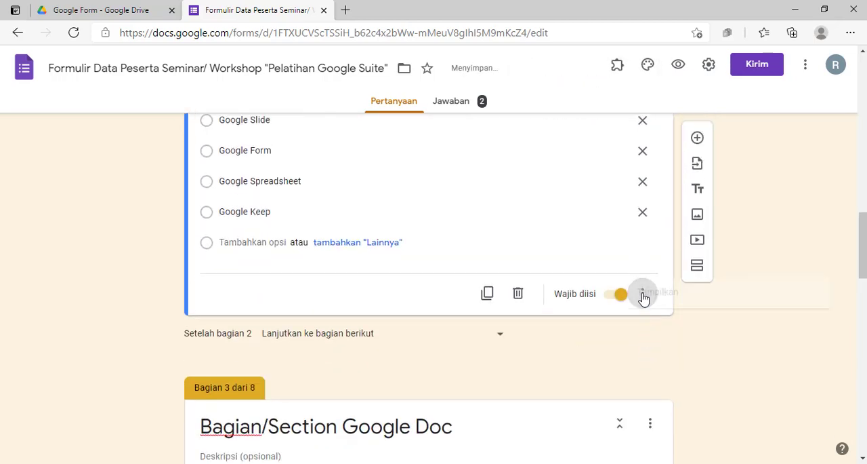
click(643, 295)
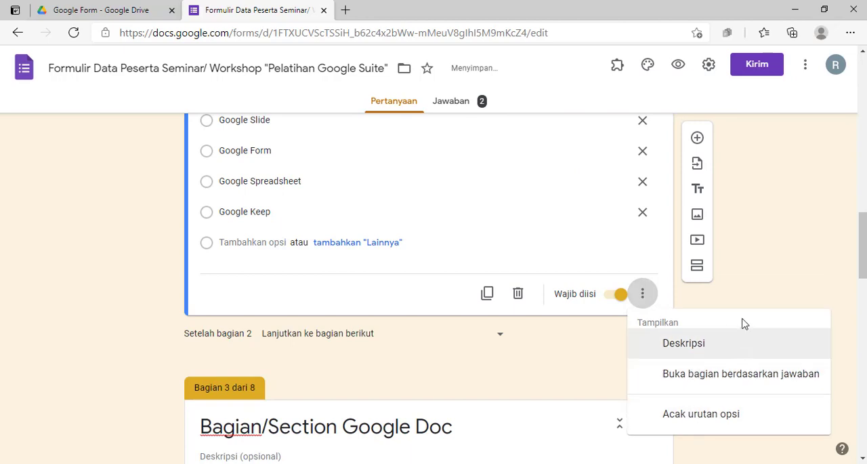
click(739, 295)
Set the type of the "Pilihan Pelatihan/Workshop" question to Drop-down
scroll(607, 263, up, 2)
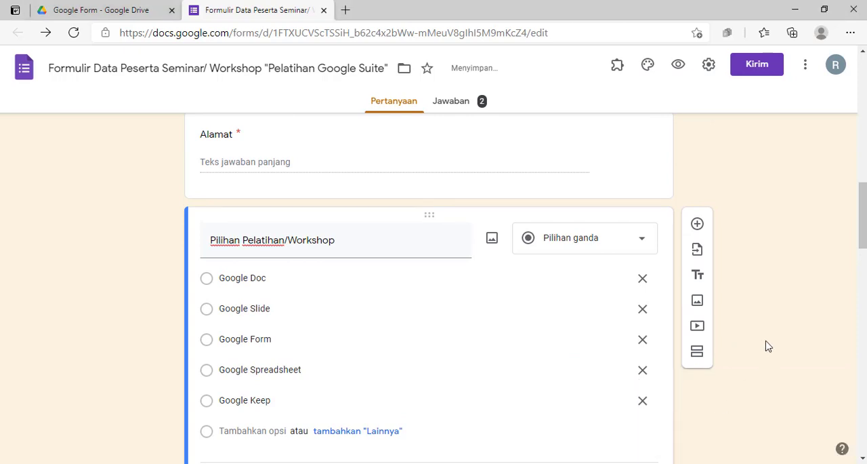
scroll(766, 345, down, 2)
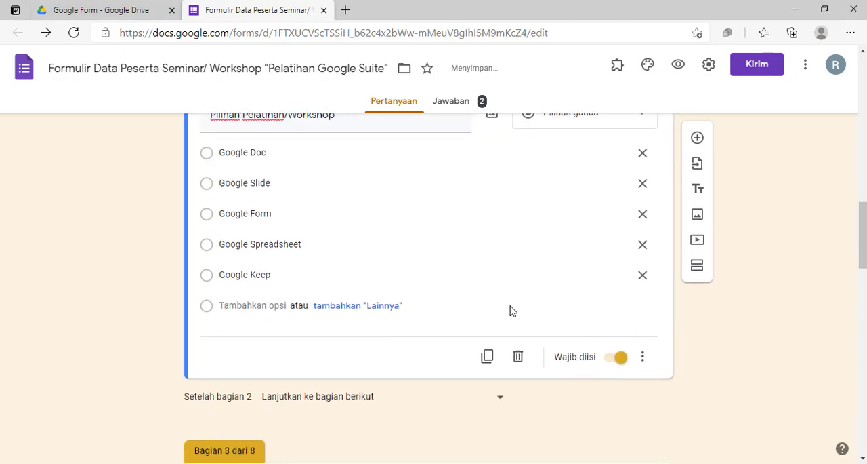
scroll(488, 305, up, 2)
click(577, 246)
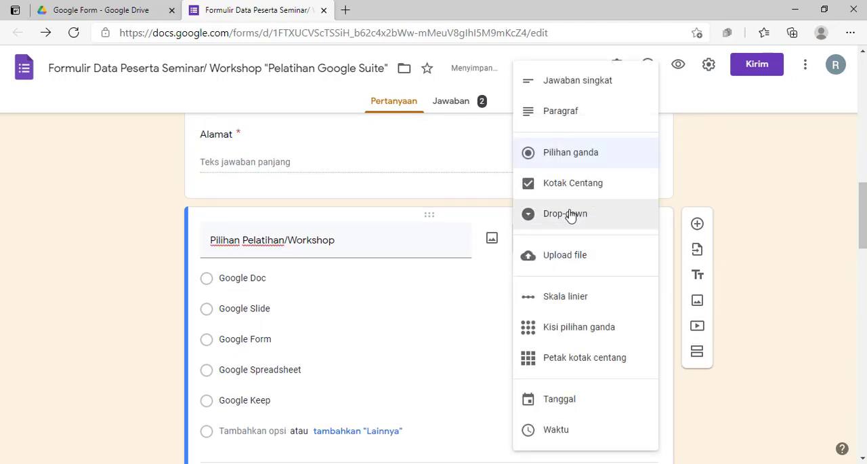
click(78, 281)
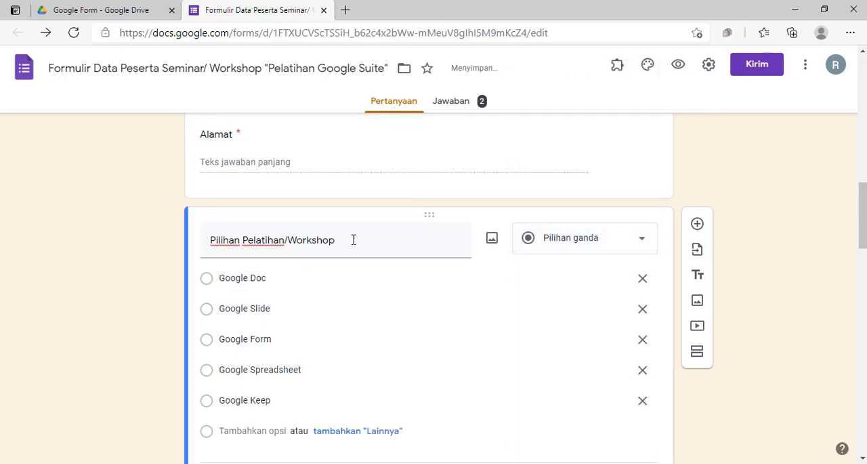
click(593, 242)
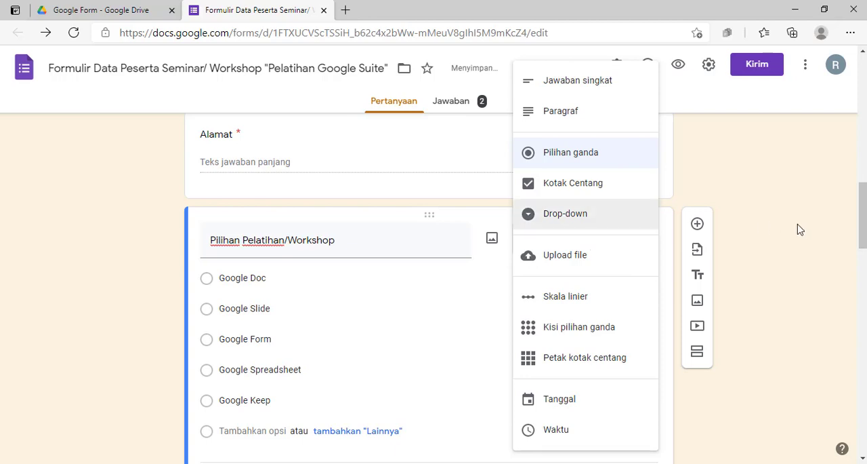
click(585, 213)
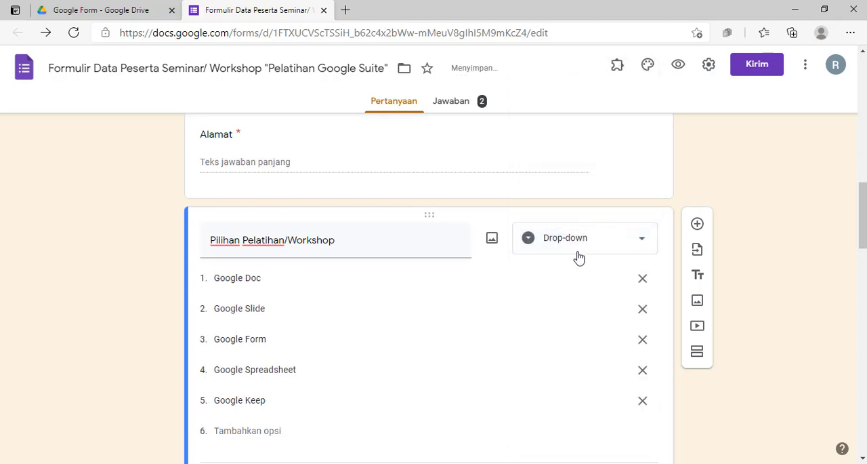
Switch the "Pilihan Pelatihan/Workshop" question to Pilihan ganda and back to Drop-down
scroll(576, 255, down, 1)
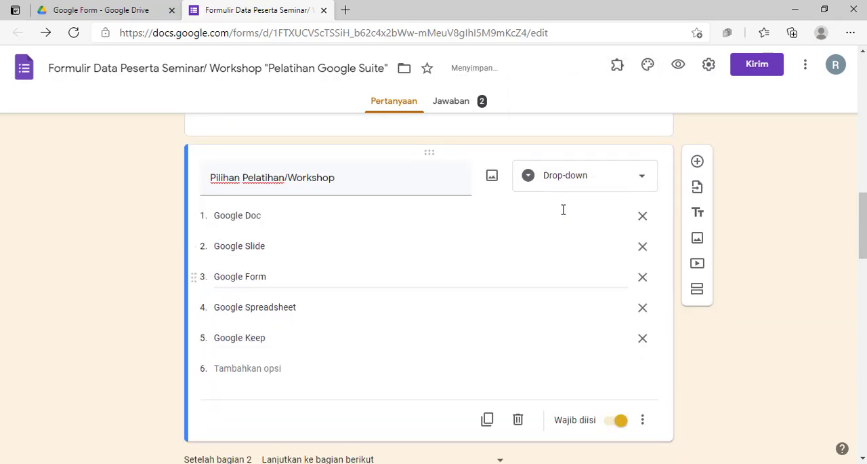
click(594, 184)
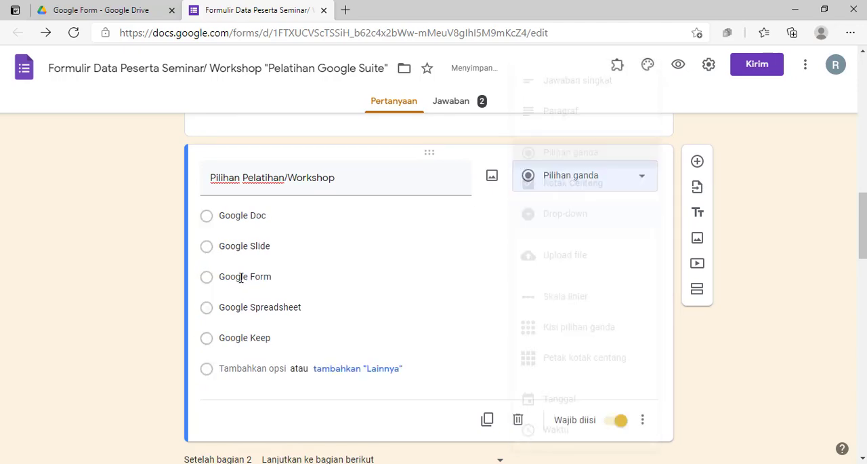
click(587, 159)
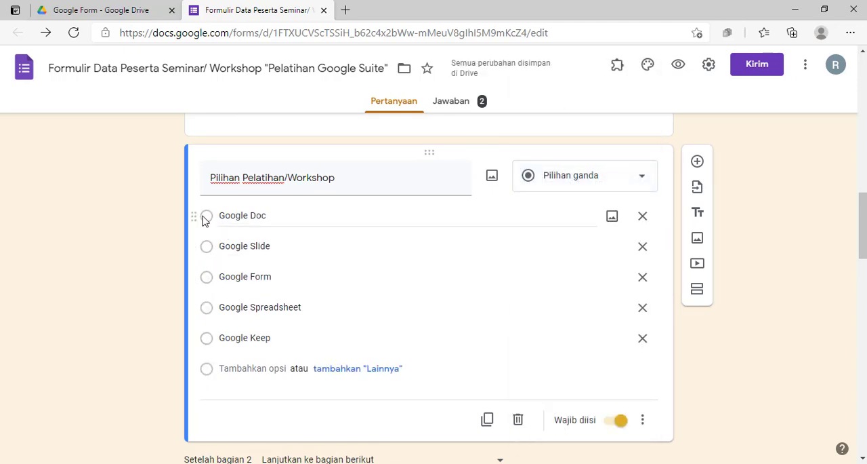
click(567, 184)
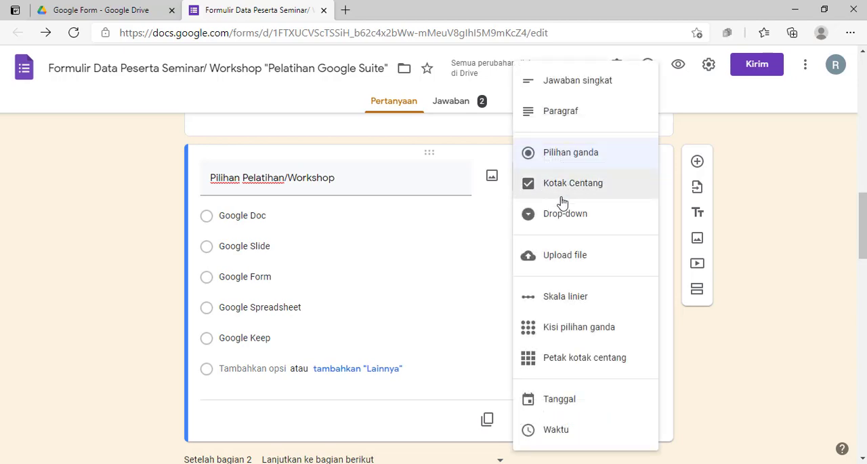
click(560, 214)
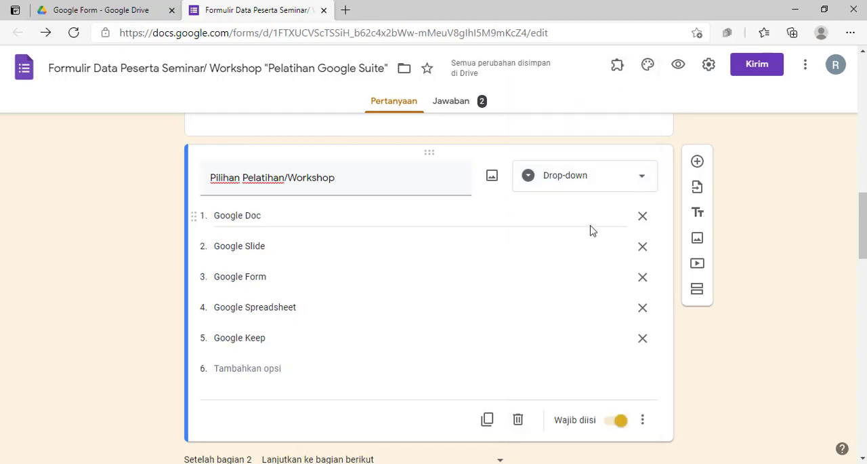
Enable "Buka bagian berdasarkan jawaban" for the "Pilihan Pelatihan/Workshop" drop-down question
scroll(346, 300, down, 2)
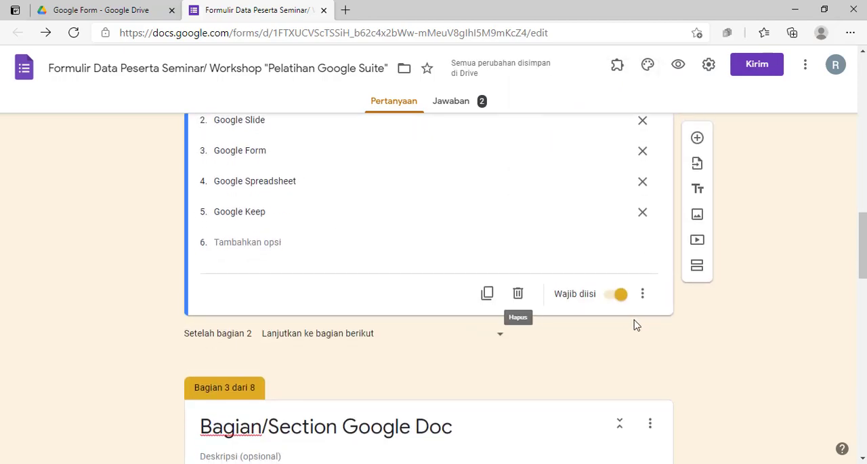
scroll(648, 351, up, 1)
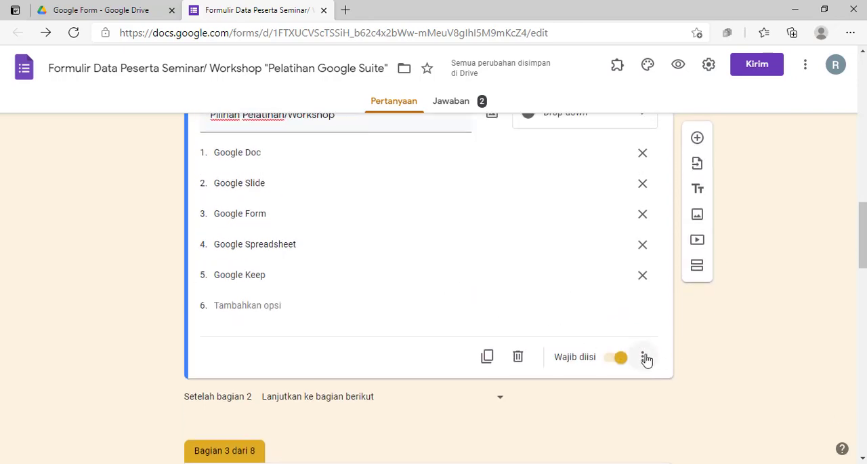
click(646, 357)
scroll(648, 406, down, 1)
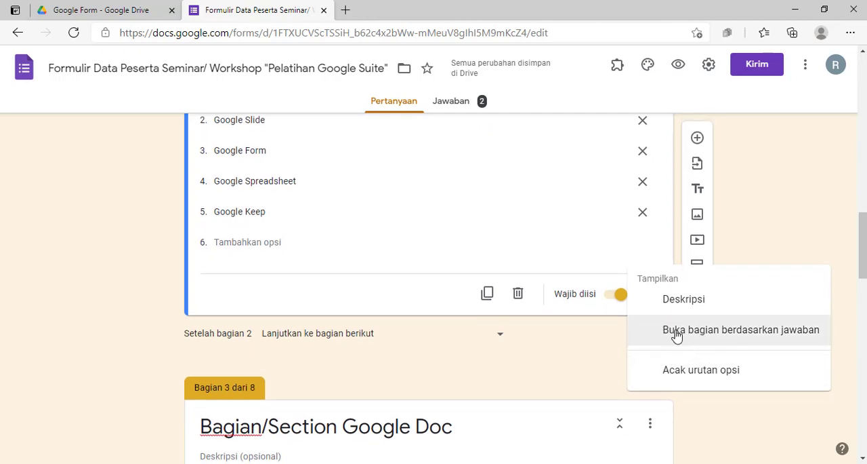
click(712, 332)
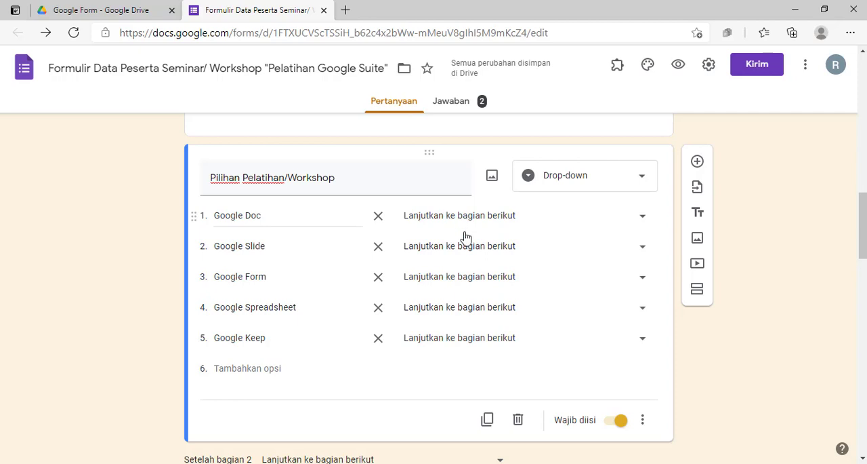
Change the training question's type to Pilihan ganda and check its "Buka bagian berdasarkan jawaban" setting
click(593, 198)
click(598, 185)
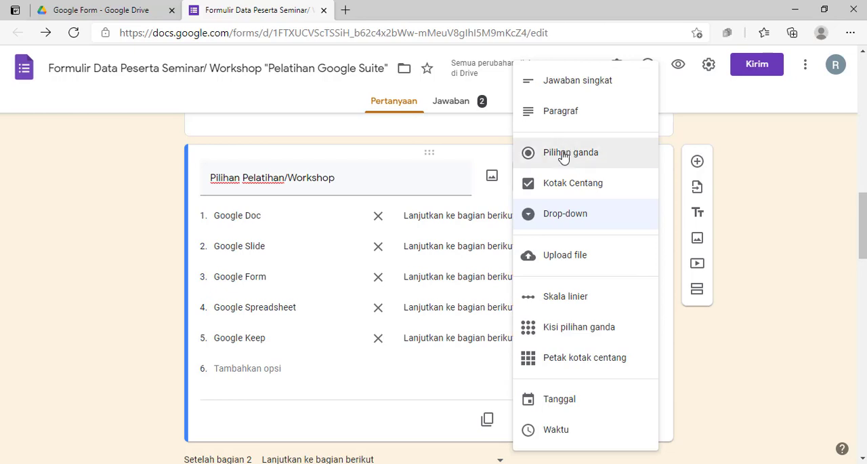
click(563, 155)
scroll(691, 287, down, 1)
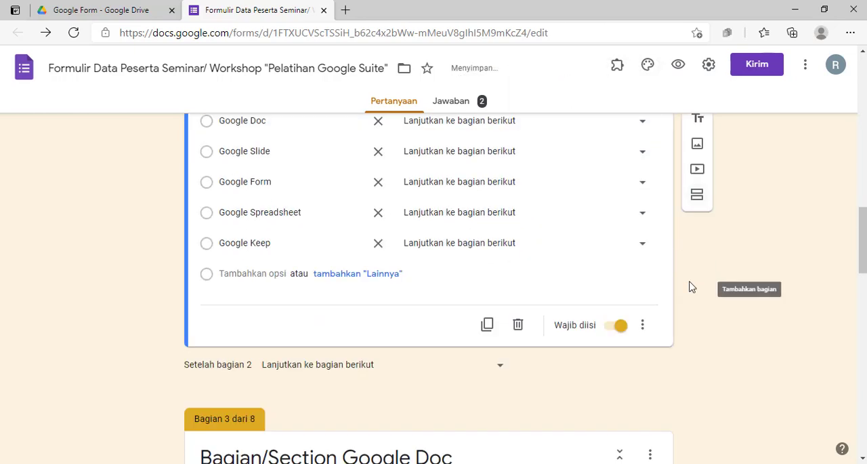
scroll(691, 286, down, 1)
click(642, 295)
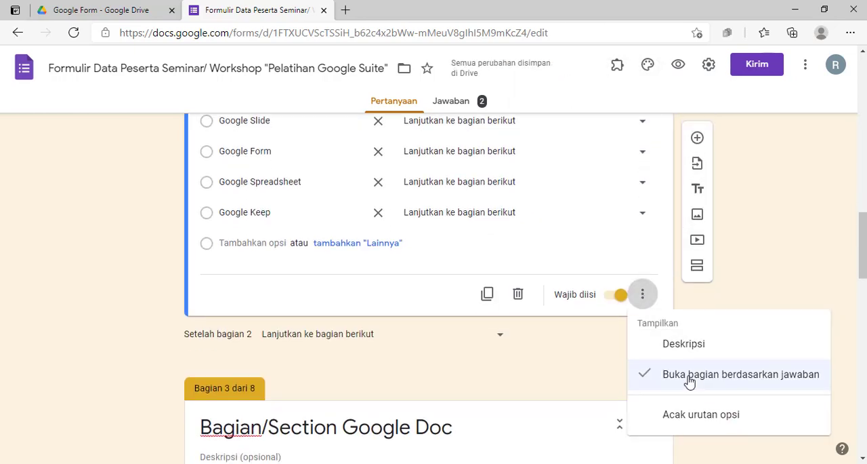
click(435, 270)
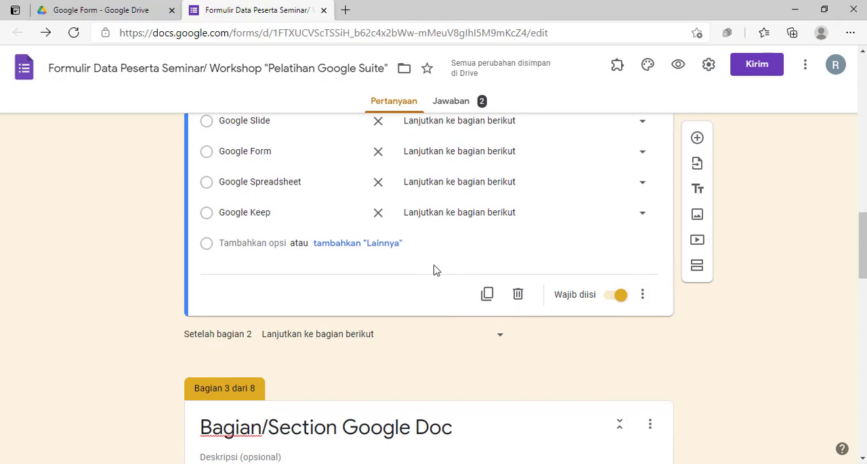
Return the training question's type to Drop-down, keeping the answer-based section branching
scroll(437, 258, up, 2)
click(569, 178)
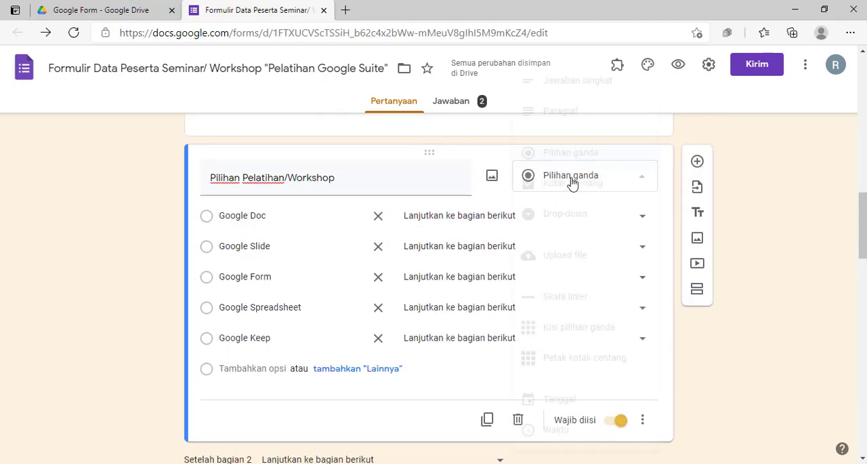
click(573, 218)
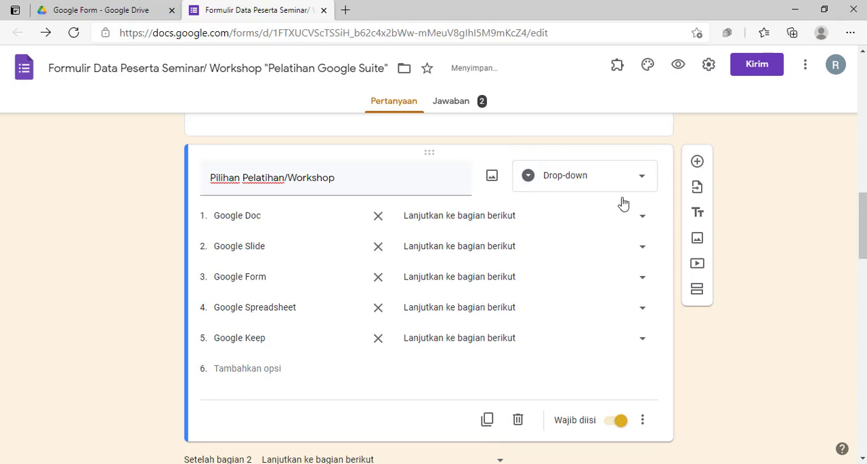
click(593, 183)
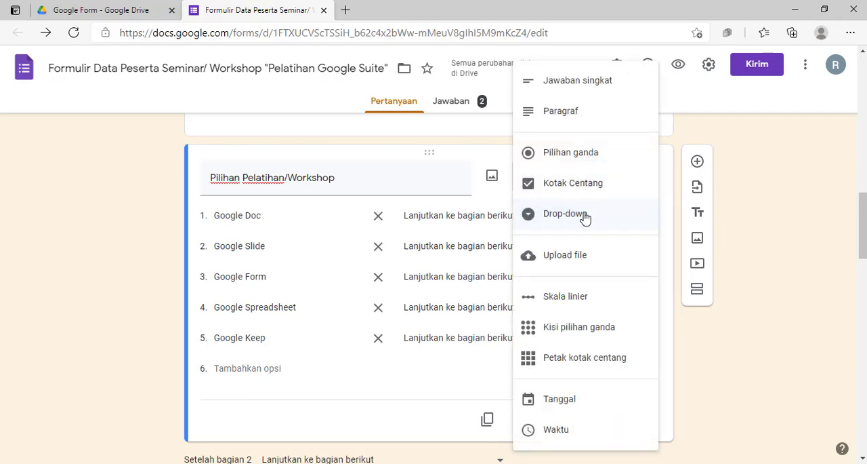
click(586, 215)
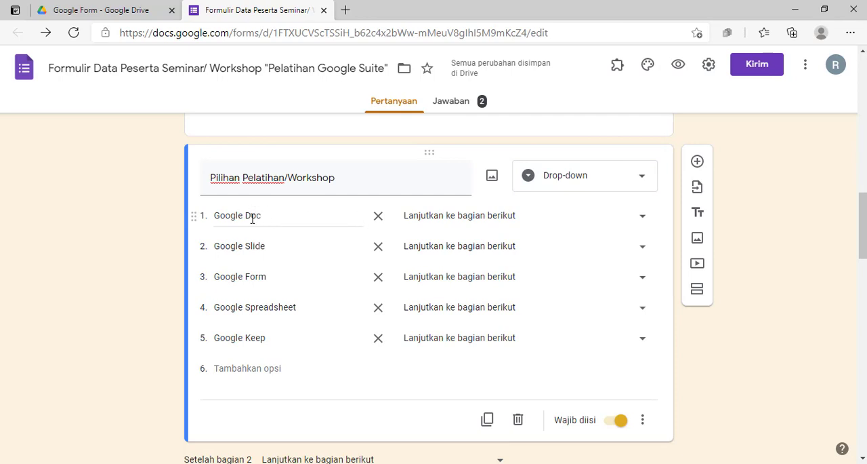
Make the Google Doc option open section 3 (Bagian/Section Google Doc)
scroll(252, 217, down, 4)
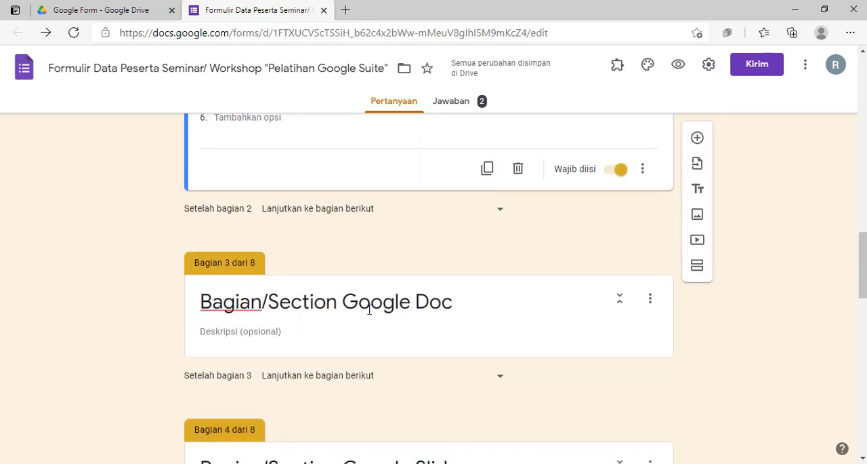
scroll(285, 312, up, 4)
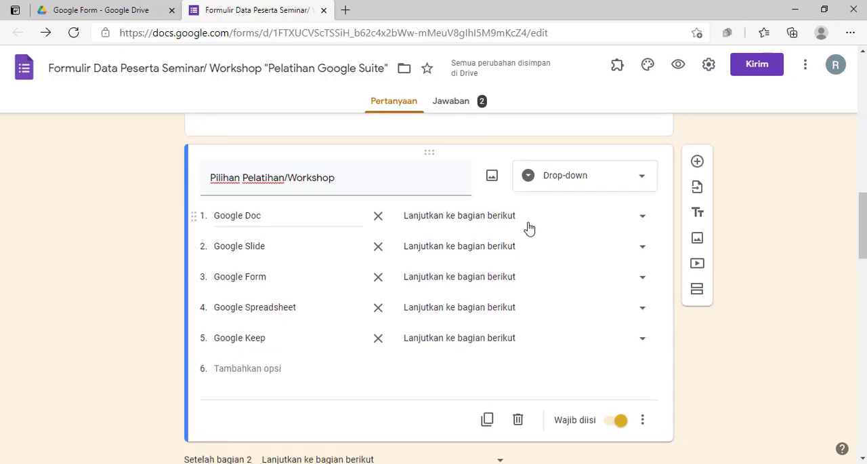
click(628, 222)
click(771, 237)
click(642, 217)
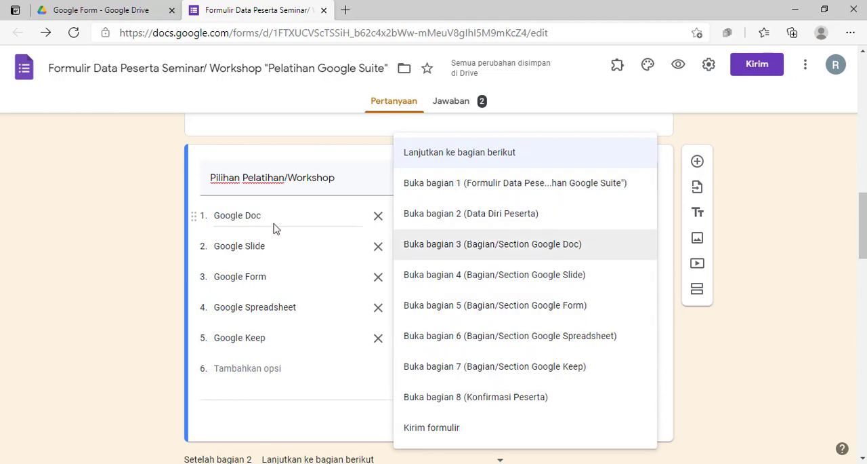
click(468, 249)
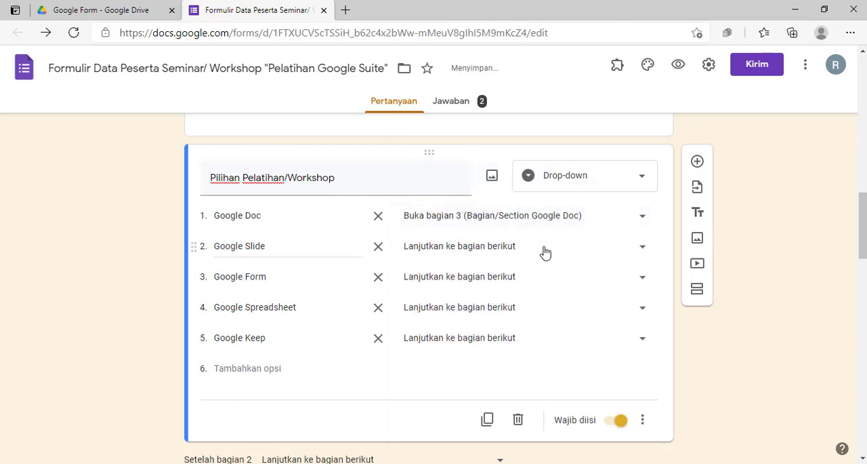
Make the Google Slide option open section 4 (Bagian/Section Google Slide) and the Google Form option open section 5 (Bagian/Section Google Form)
click(545, 252)
click(500, 280)
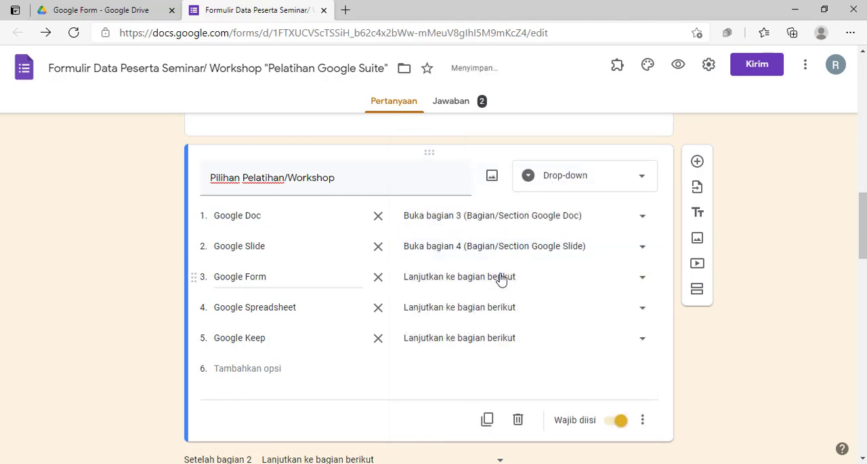
click(515, 281)
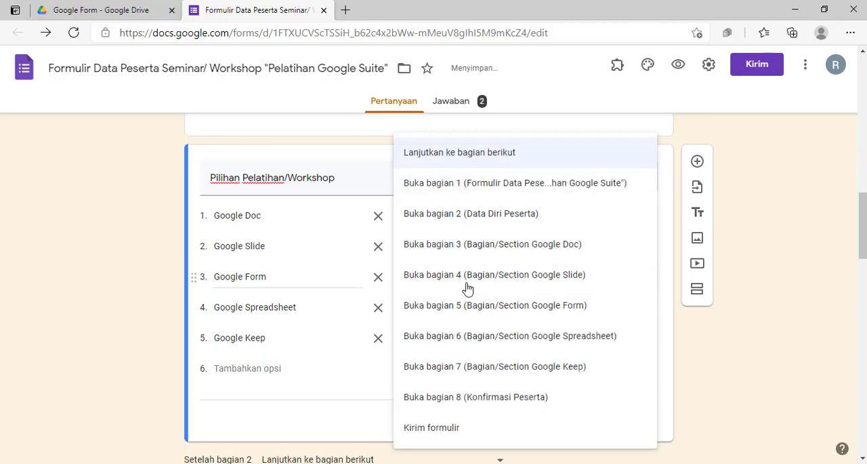
click(524, 311)
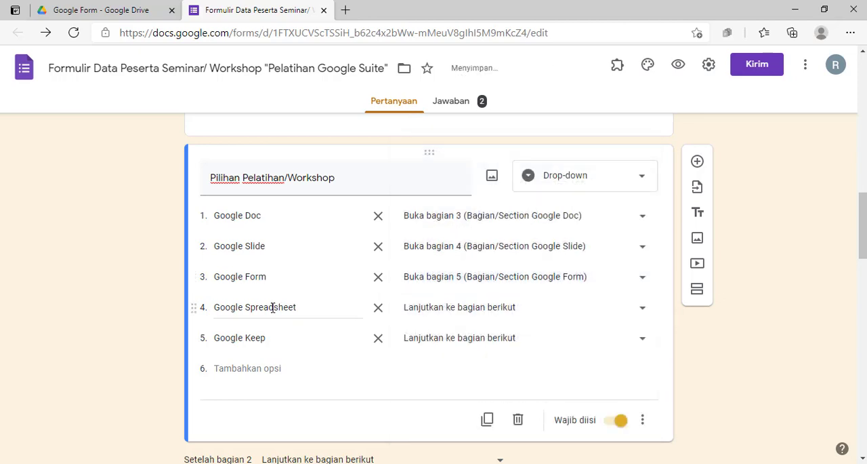
Make the Google Spreadsheet option open section 6 (Bagian/Section Google Spreadsheet) and the Google Keep option open section 7 (Bagian/Section Google Keep)
click(492, 307)
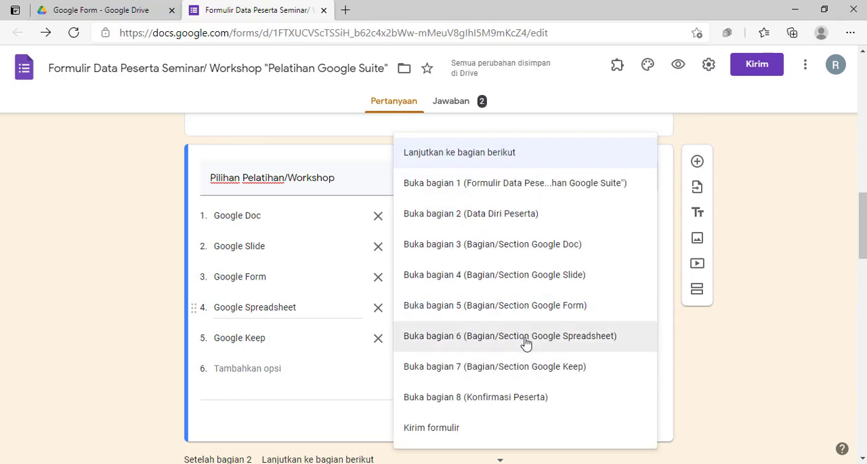
click(418, 337)
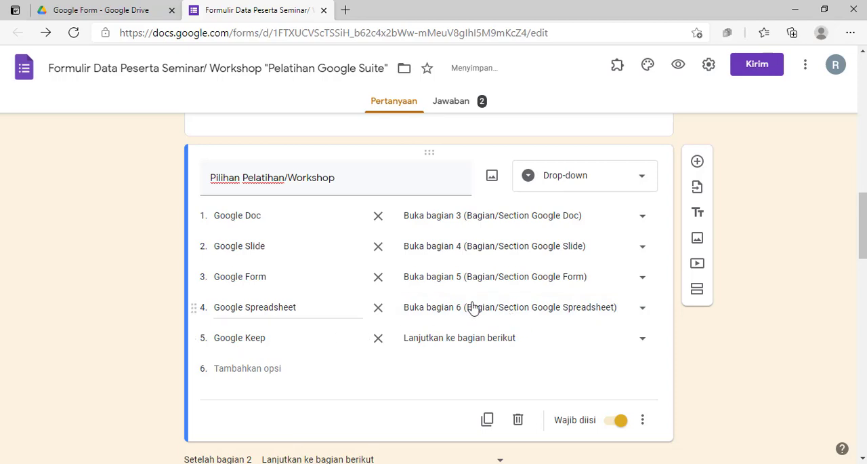
click(475, 342)
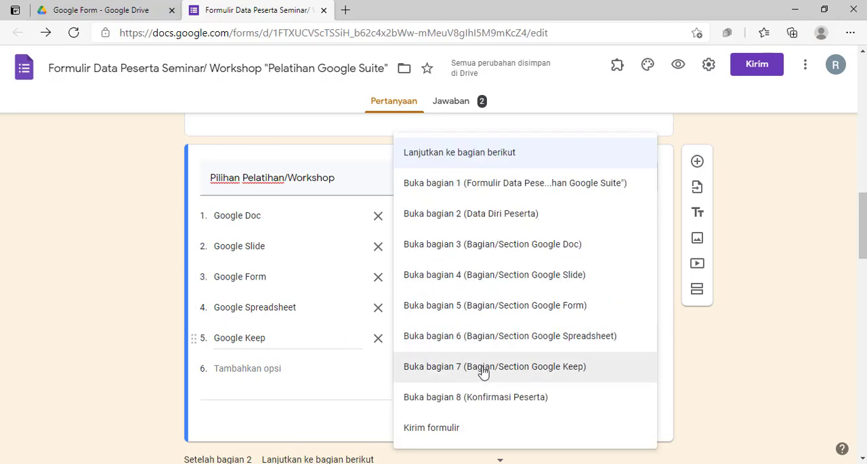
click(479, 367)
Review the option-to-section assignments, and preview the form as far as the "Data Diri Peserta" section
scroll(760, 350, down, 2)
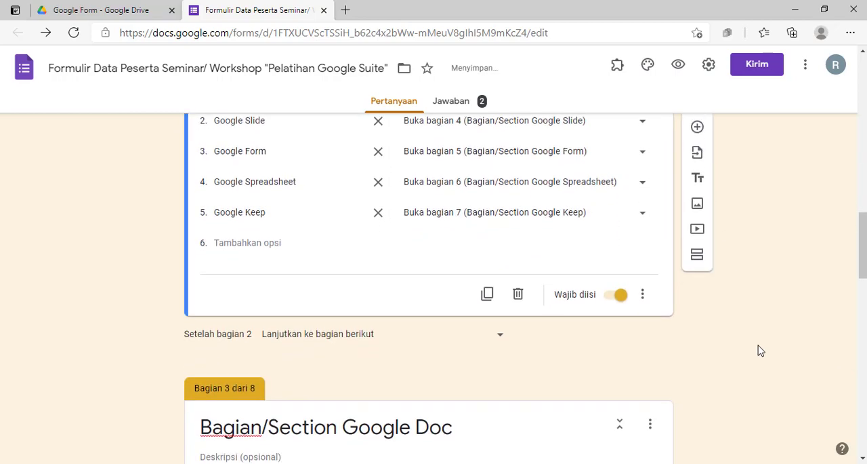
scroll(759, 345, up, 2)
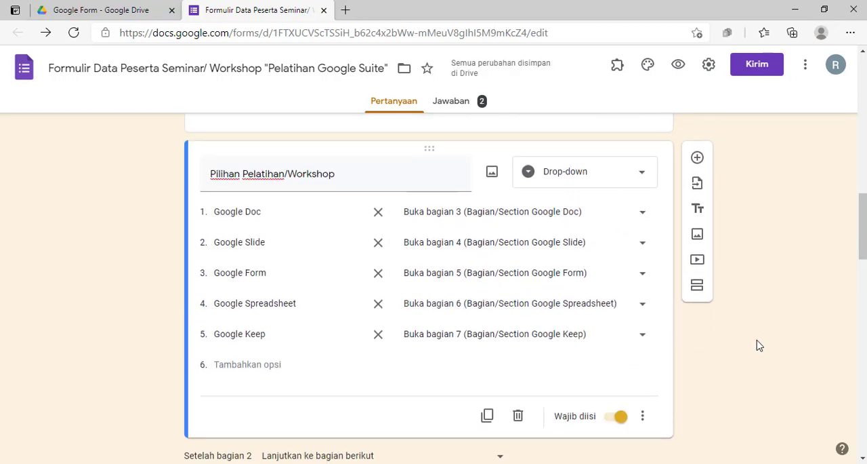
scroll(757, 346, down, 2)
scroll(756, 345, up, 2)
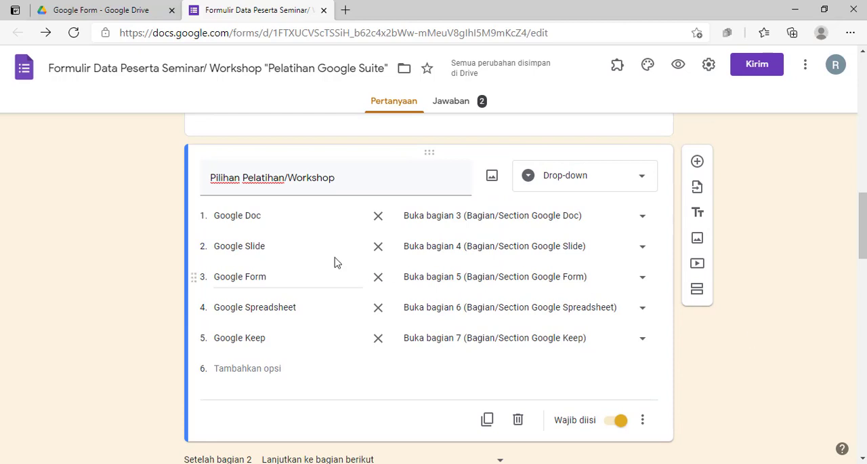
click(677, 66)
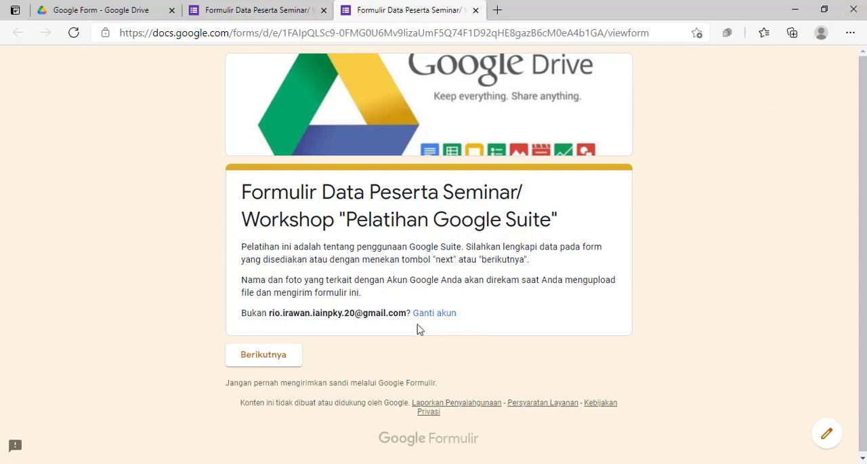
click(272, 359)
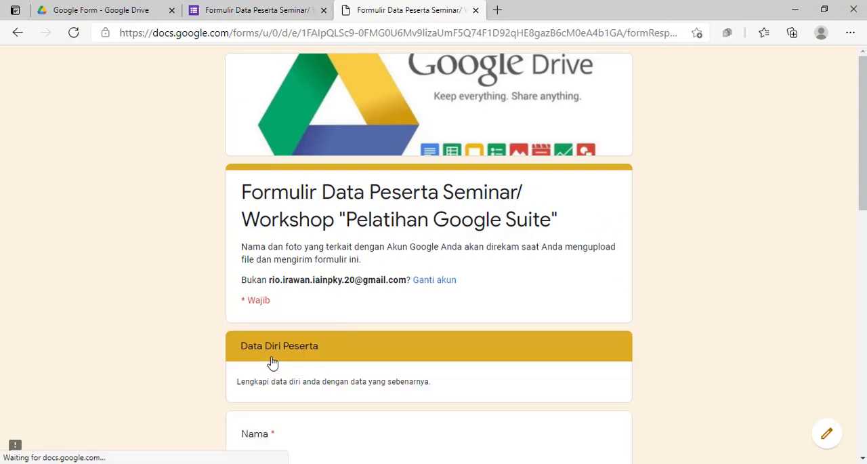
Fill in the participant's name and place of birth in the form preview with sample text
scroll(306, 249, down, 3)
click(286, 283)
text(dfsre)
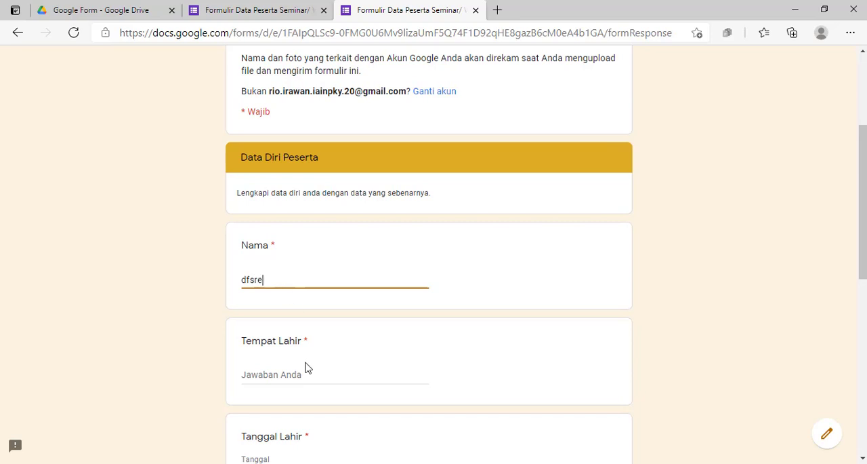
click(306, 372)
text(asdfawer)
scroll(278, 347, down, 2)
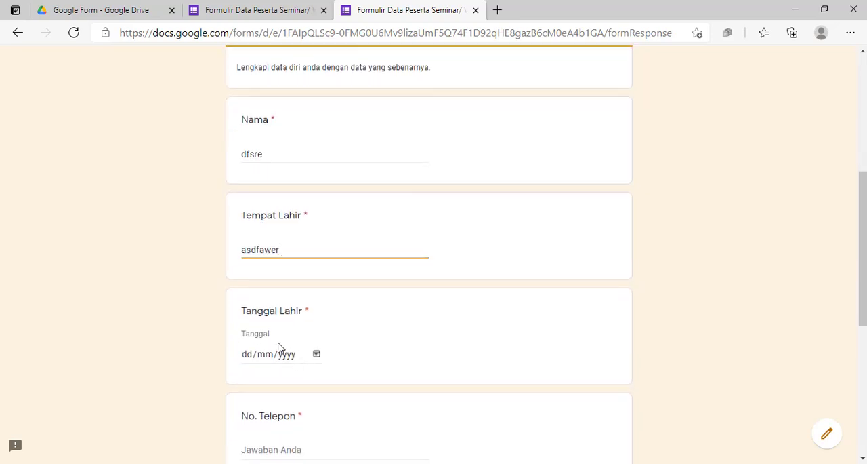
Fill in the remaining personal details in the preview with sample data: date of birth, phone number and address
click(316, 354)
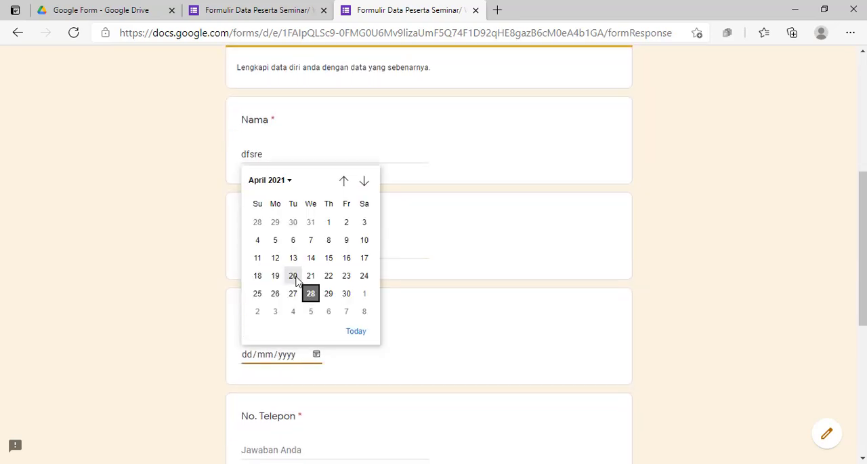
click(294, 275)
scroll(328, 301, down, 3)
click(277, 262)
text(564565)
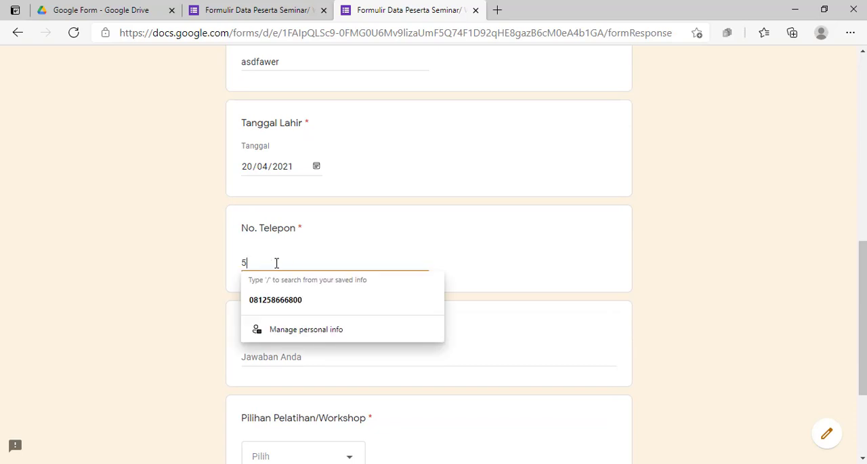
click(284, 360)
text(fsrt)
scroll(287, 354, down, 3)
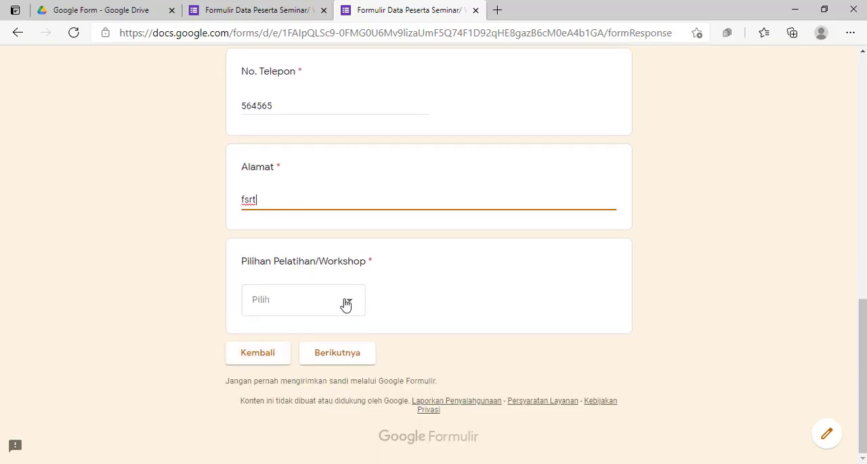
Choose Google Doc as the answer to the required "Pilihan Pelatihan/Workshop" question
click(345, 304)
click(475, 301)
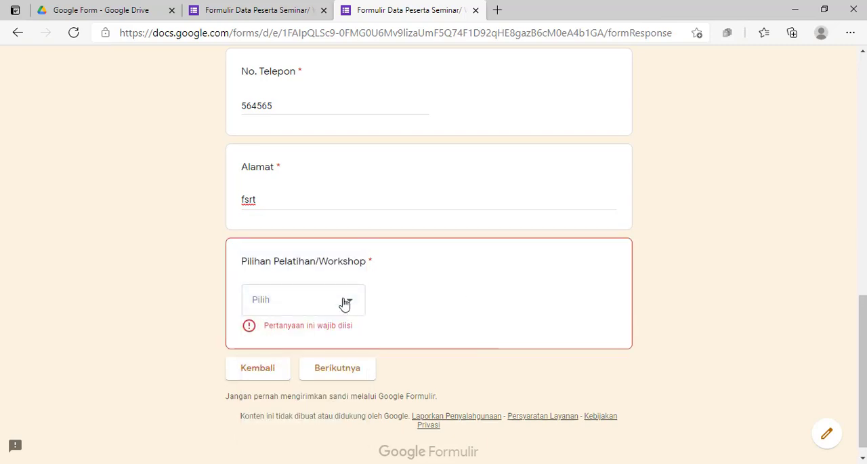
click(345, 304)
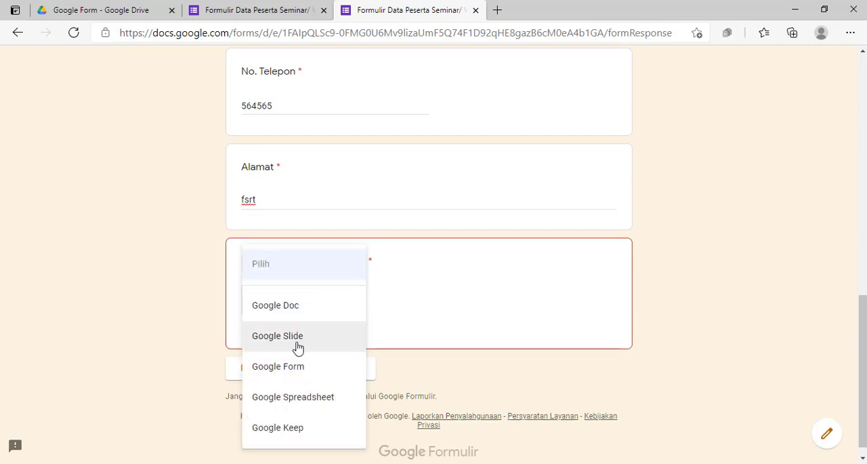
click(414, 336)
click(344, 308)
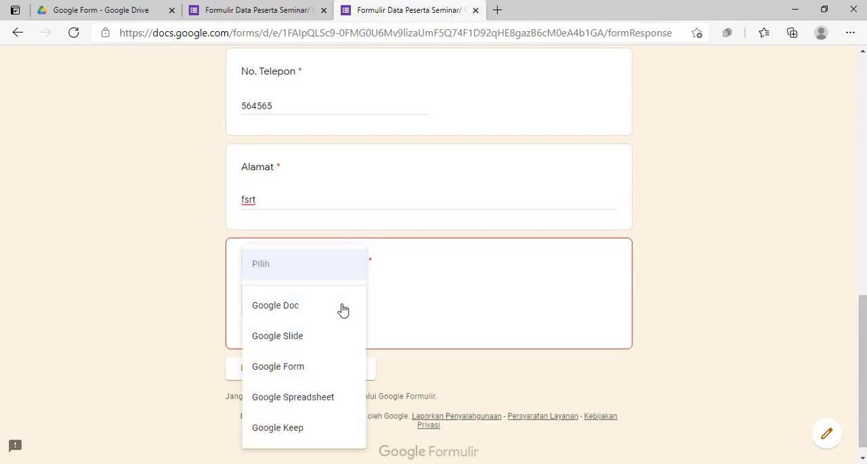
click(291, 309)
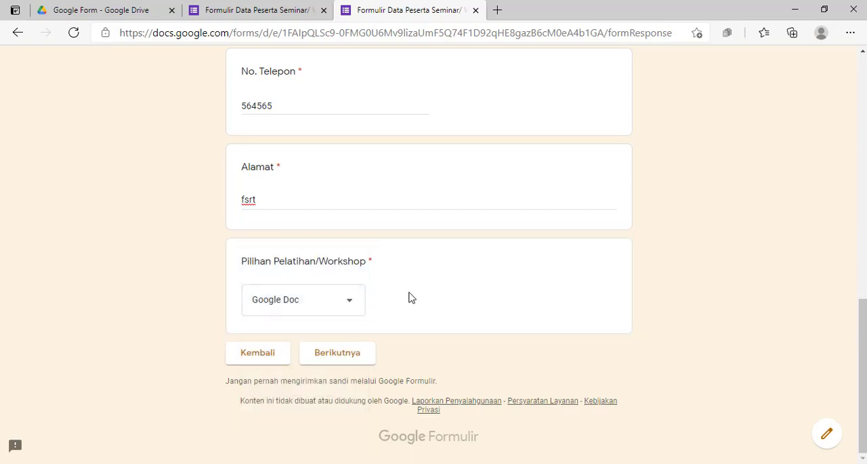
Answer "Pilihan Pelatihan/Workshop" with Google Slide and continue, to check the title of the section that opens
click(337, 301)
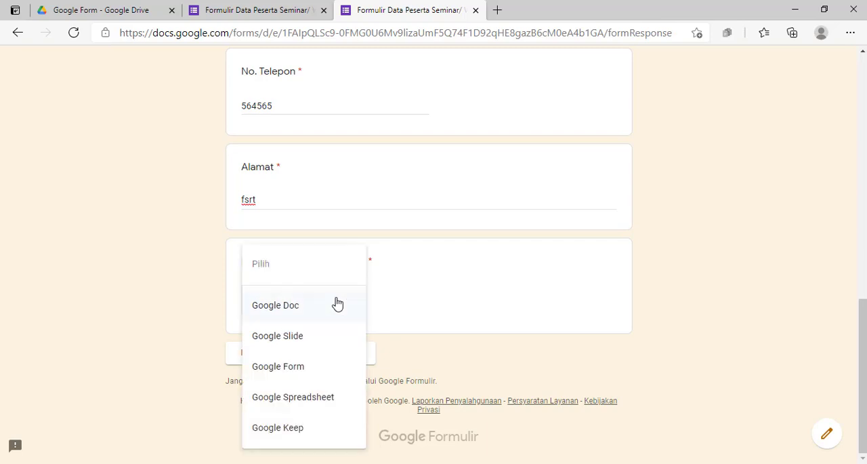
click(312, 335)
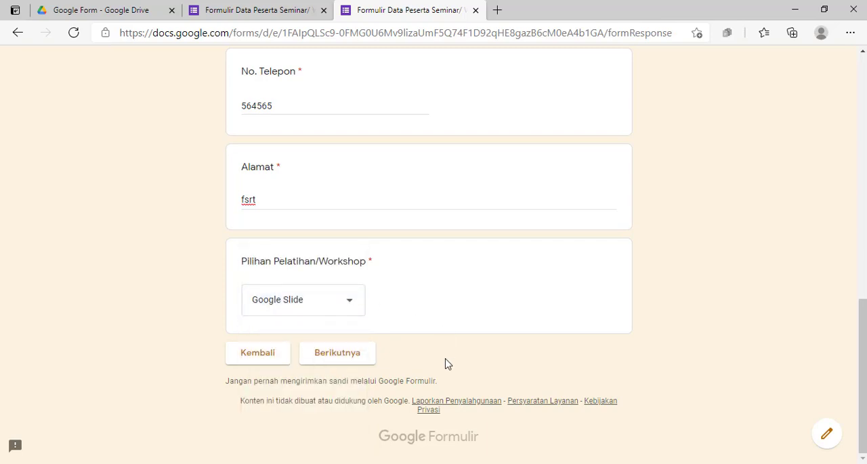
click(346, 357)
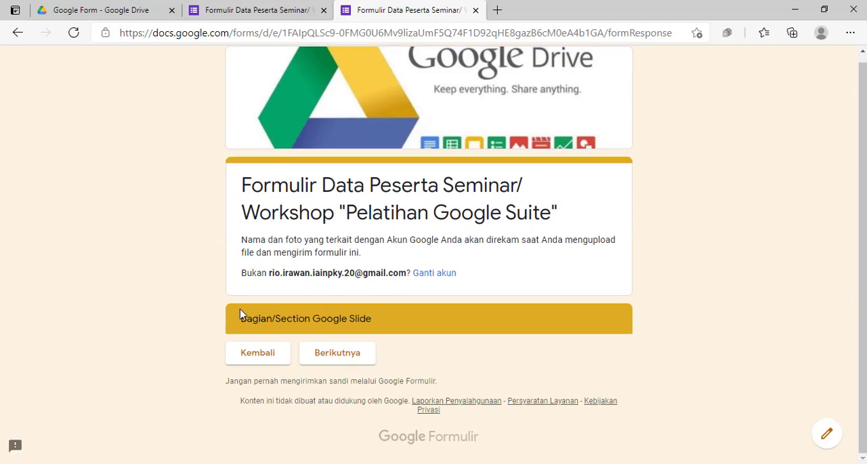
drag(248, 320, 378, 325)
click(434, 360)
Return to the participant data section, change the workshop choice to Google Spreadsheet, and continue to check which section opens
click(258, 353)
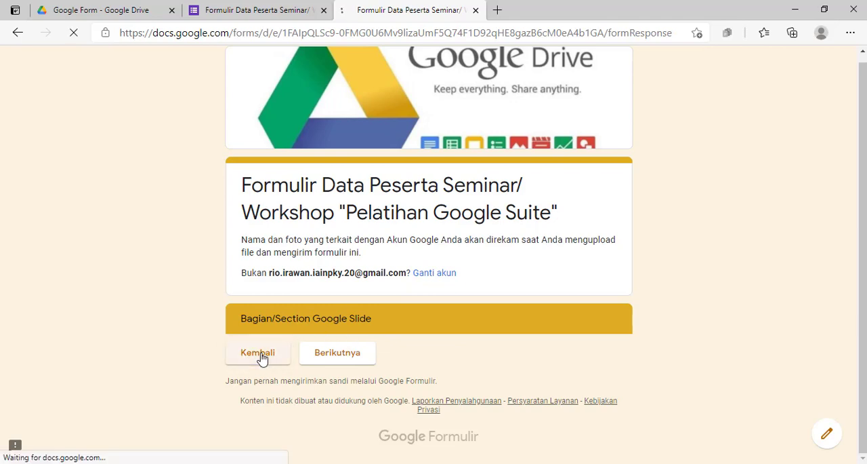
scroll(438, 301, down, 3)
scroll(358, 285, down, 10)
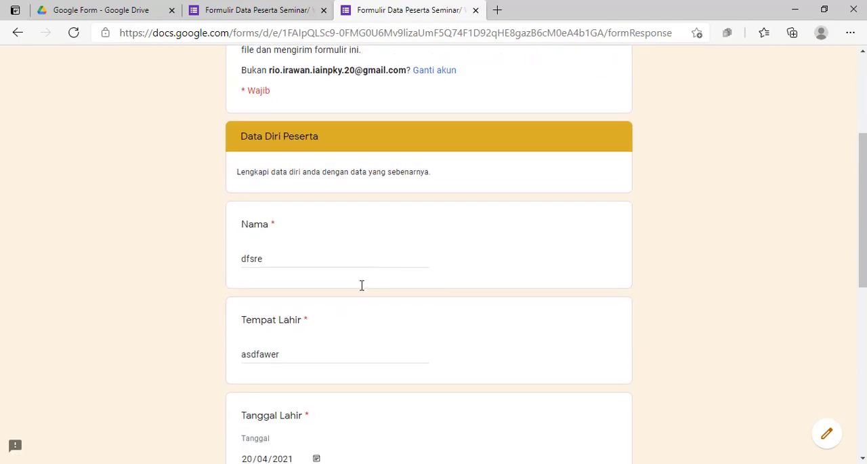
click(344, 302)
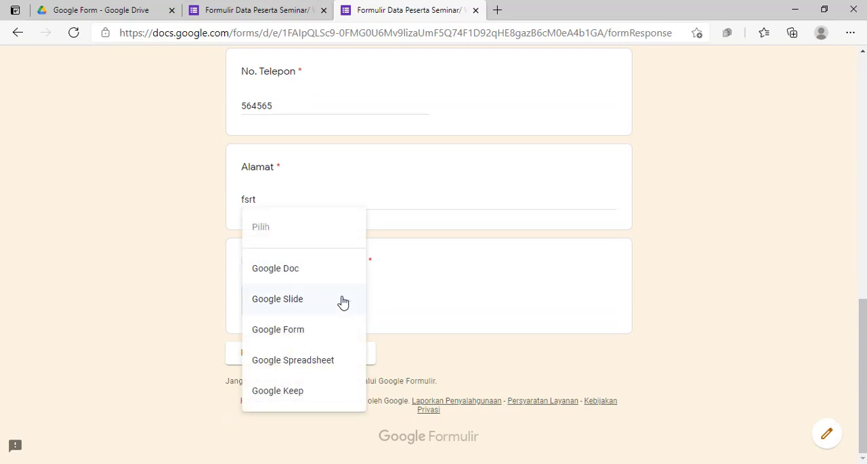
click(307, 364)
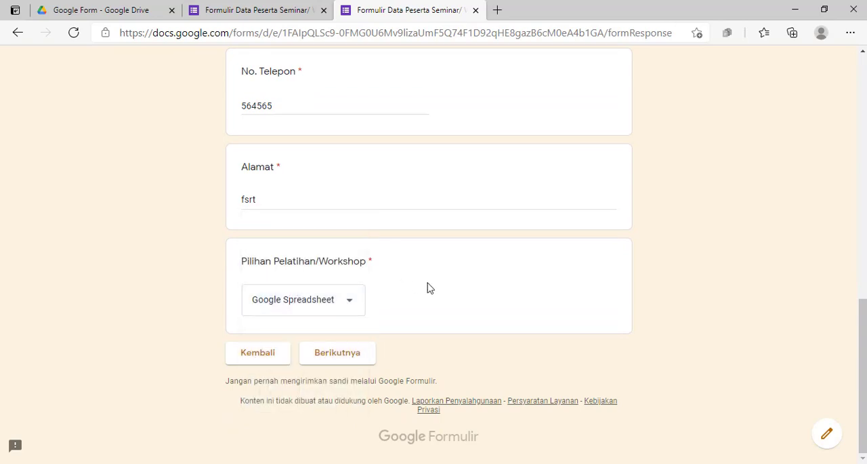
click(338, 354)
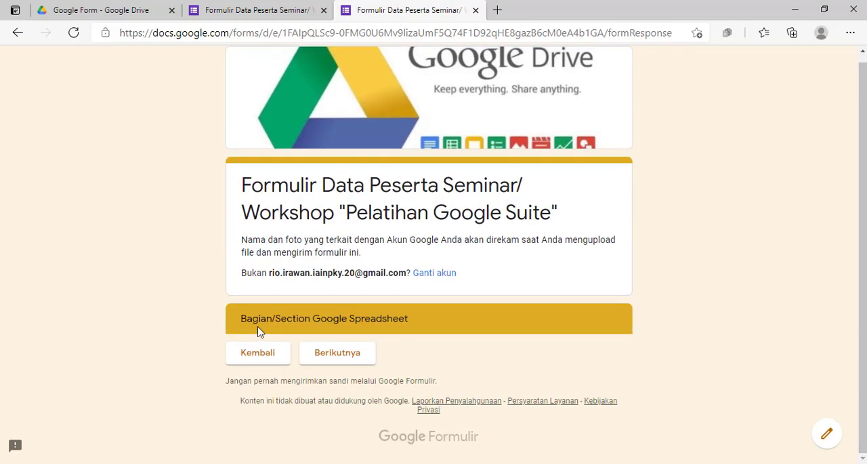
drag(244, 319, 415, 323)
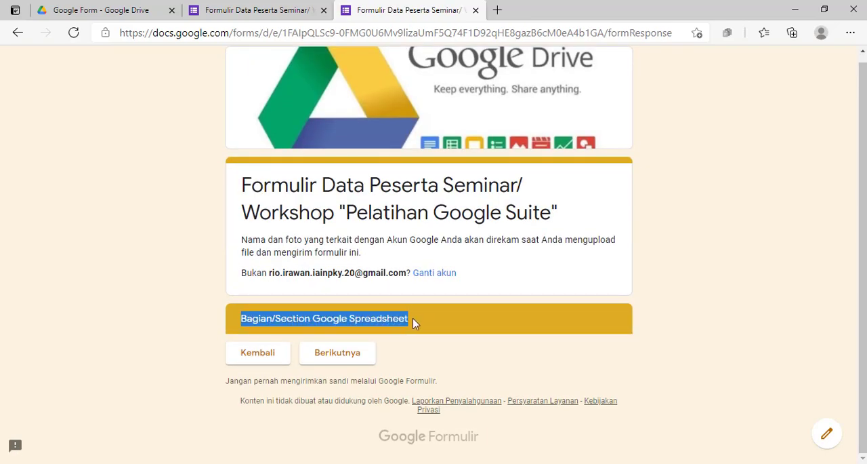
click(438, 356)
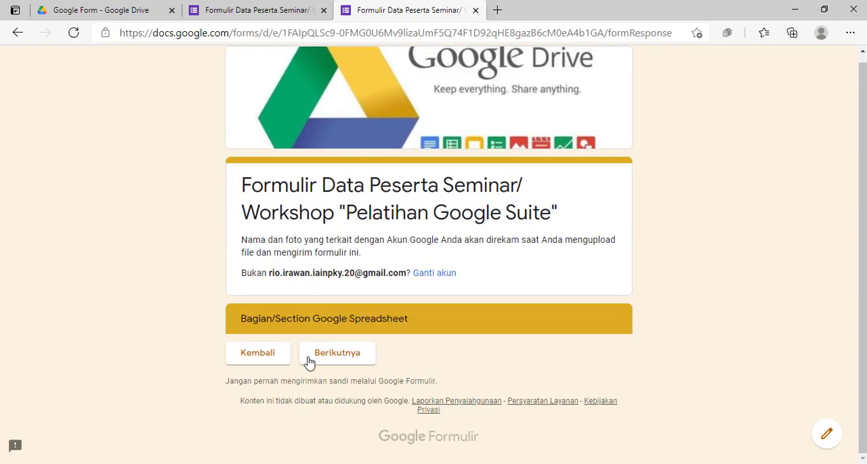
Return to the form editor and look over the Google Doc and Google Slide sections and where each one continues
click(241, 16)
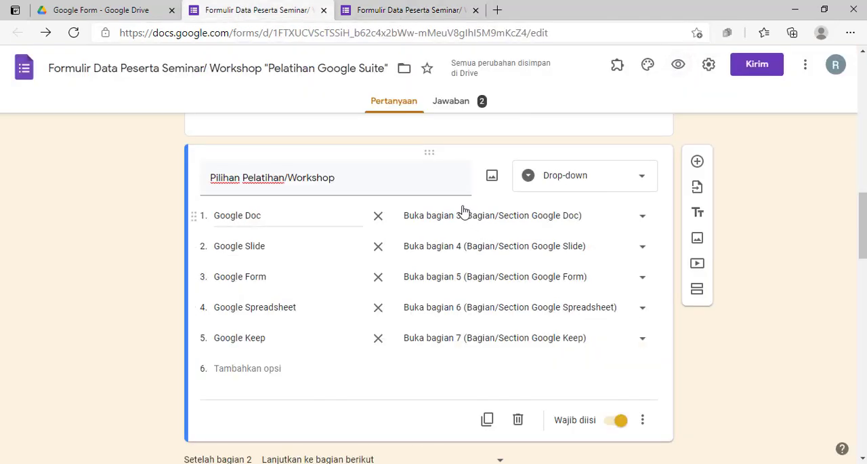
scroll(275, 267, down, 4)
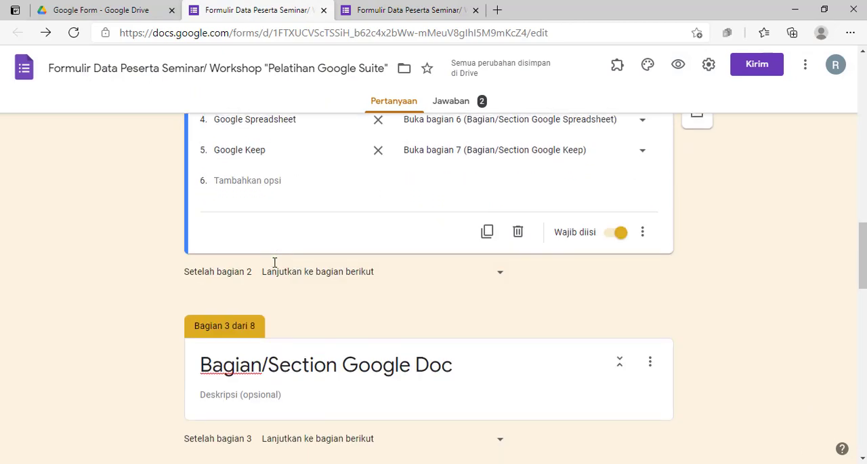
scroll(275, 271, down, 2)
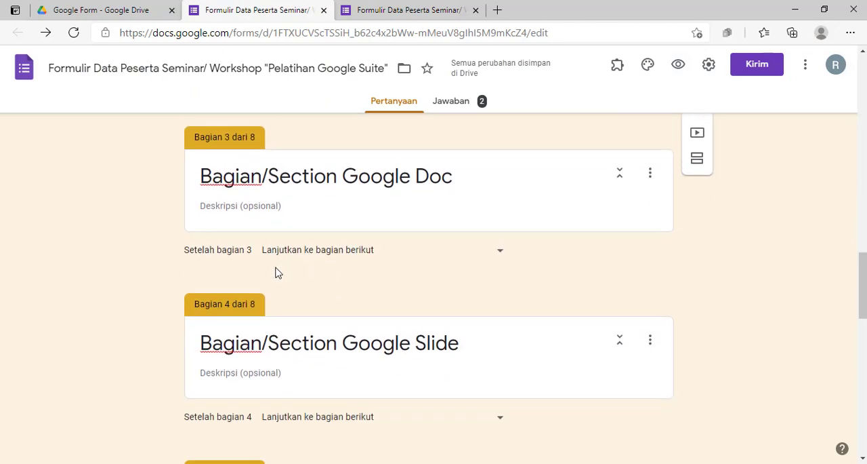
scroll(335, 284, up, 1)
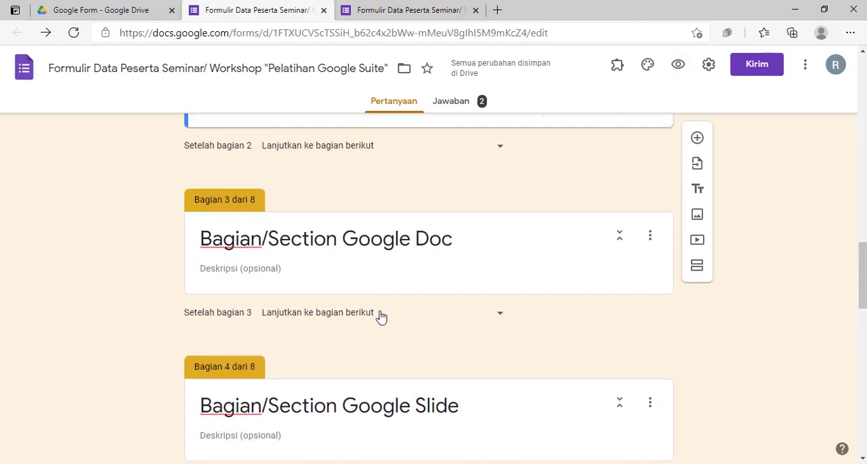
scroll(381, 316, up, 1)
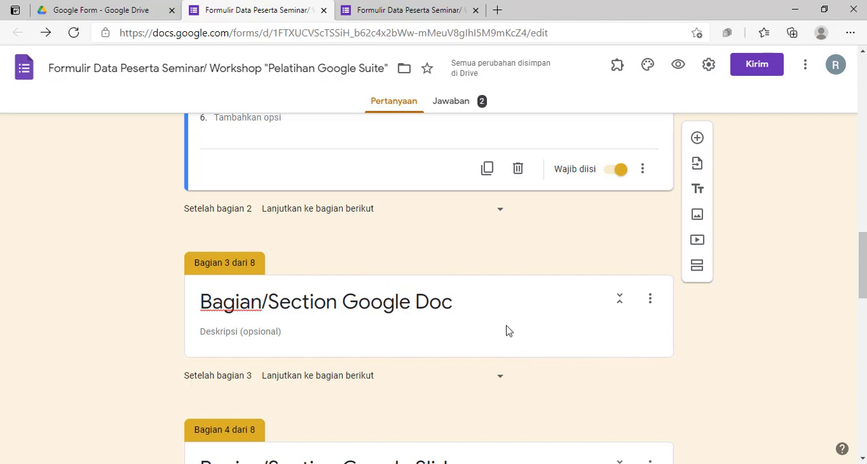
scroll(508, 290, down, 2)
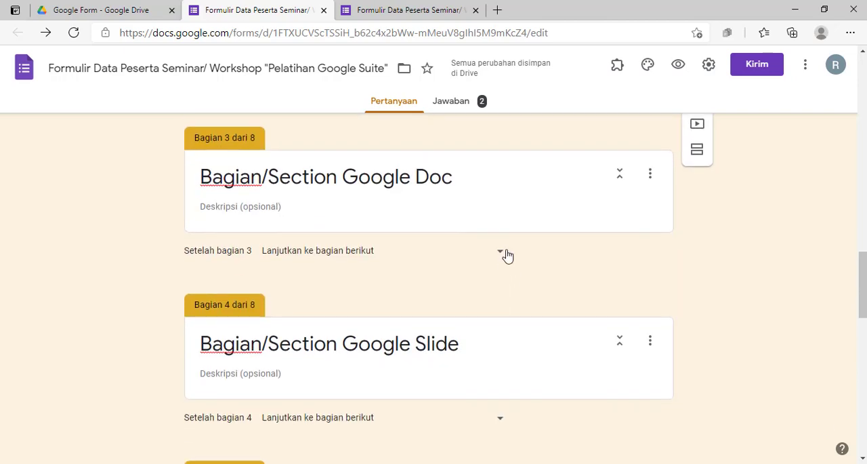
scroll(490, 166, down, 1)
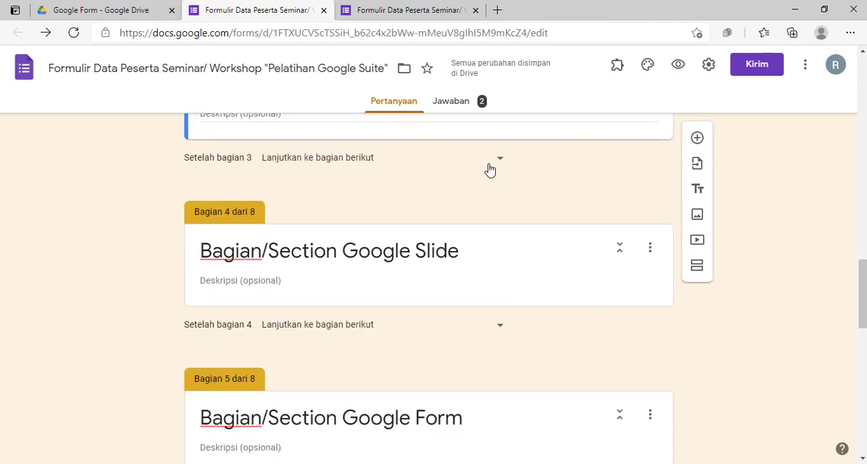
Add a multiple-choice question titled "Pilihan Kelas" to the Bagian/Section Google Slide section
click(492, 254)
click(310, 214)
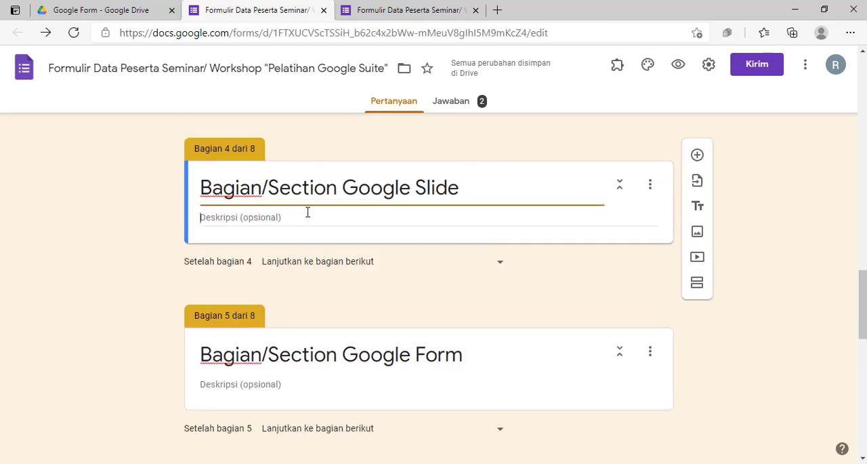
click(515, 194)
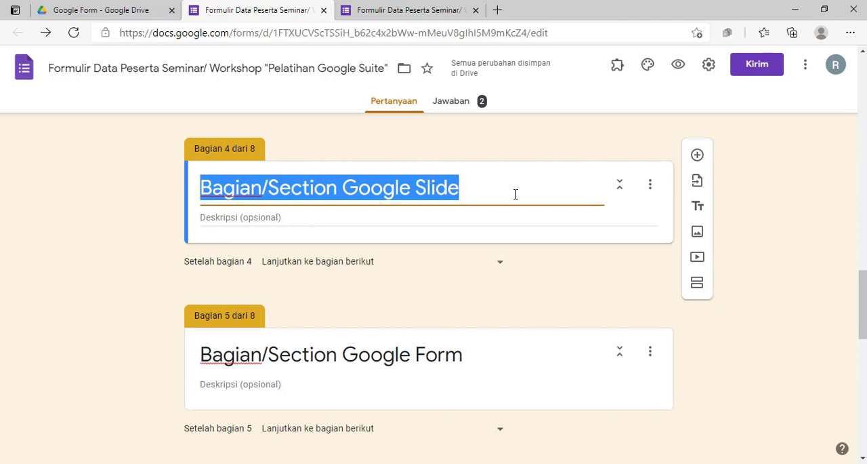
click(698, 157)
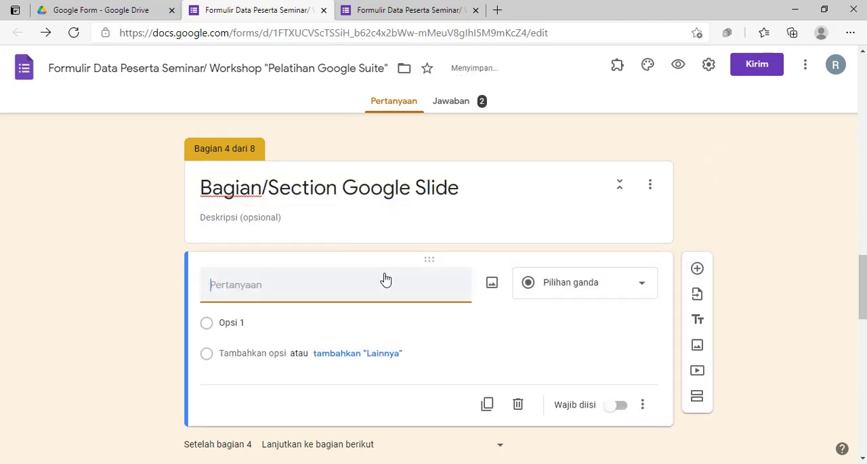
text(Pilihan Kelas)
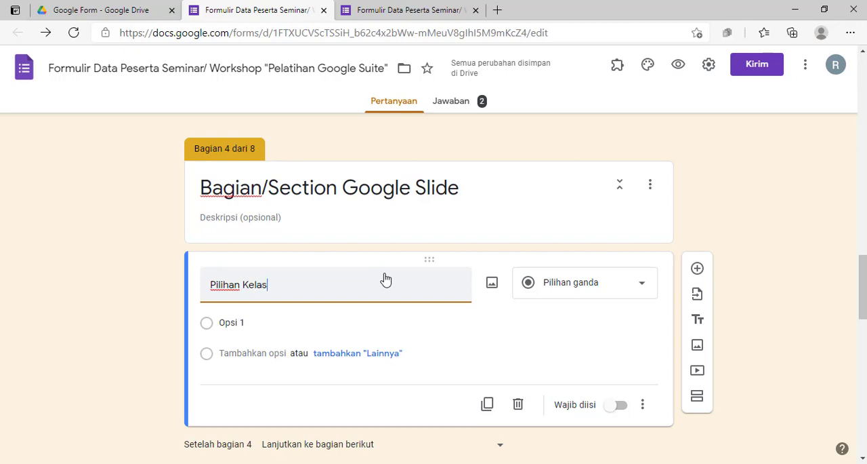
Give the "Pilihan Kelas" question the two answer options "Privat" and "Reguler"
click(241, 323)
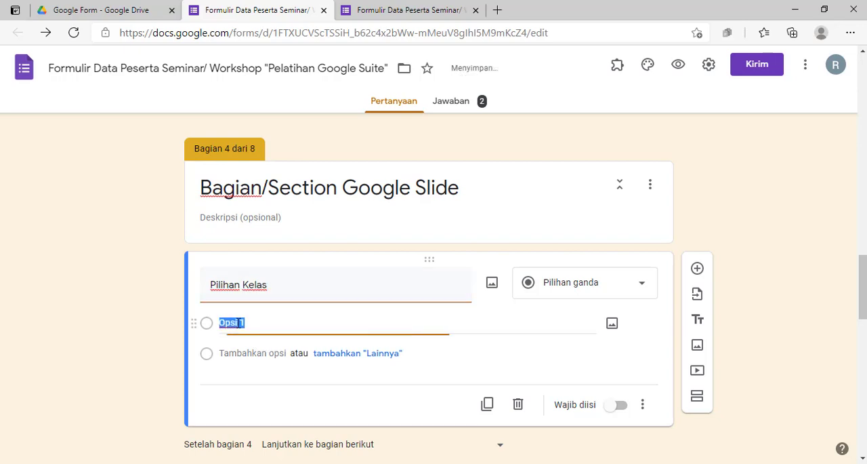
text(Privat)
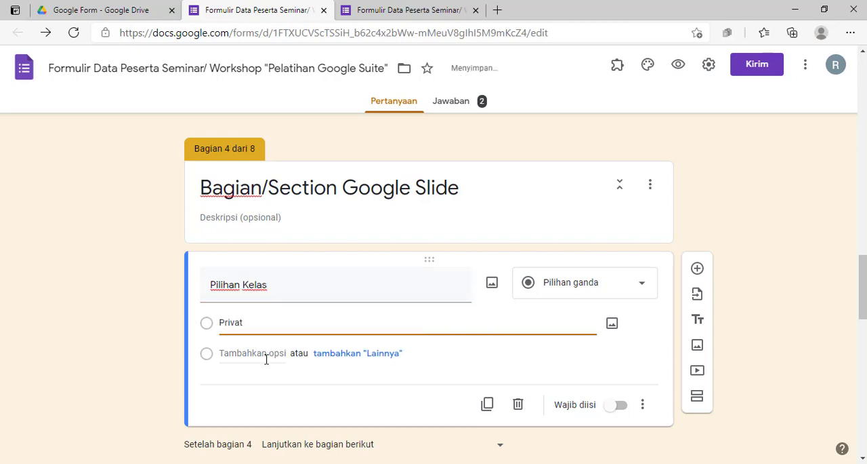
click(262, 353)
text(Re)
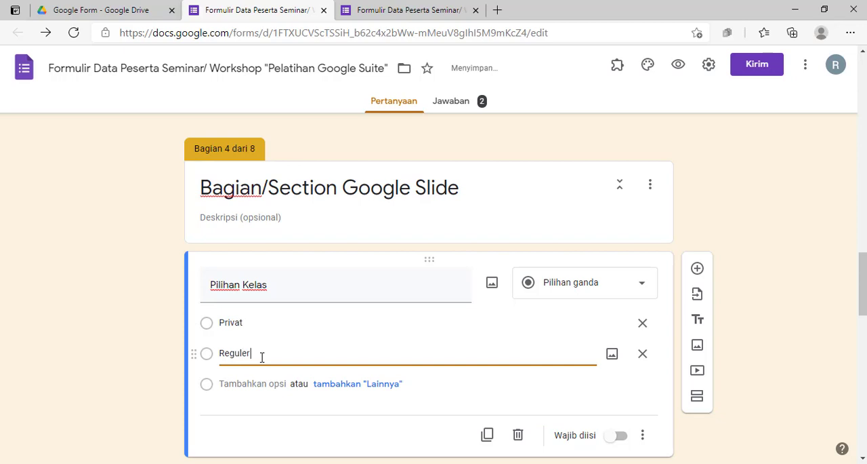
text(guler)
Make the "Pilihan Kelas" question in the Google Slide section required and view its additional settings
scroll(262, 357, down, 2)
click(616, 314)
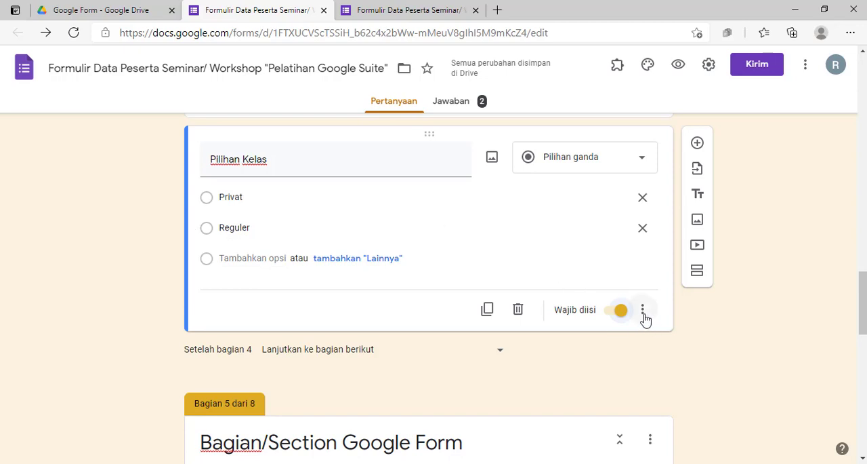
click(643, 311)
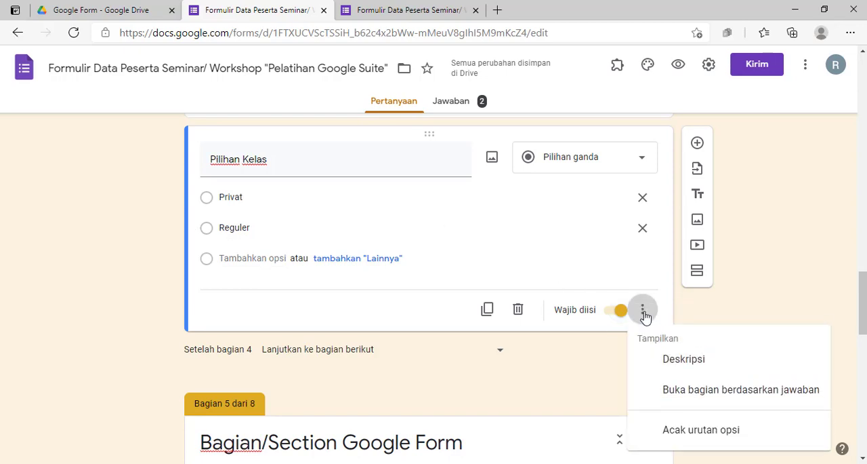
click(405, 326)
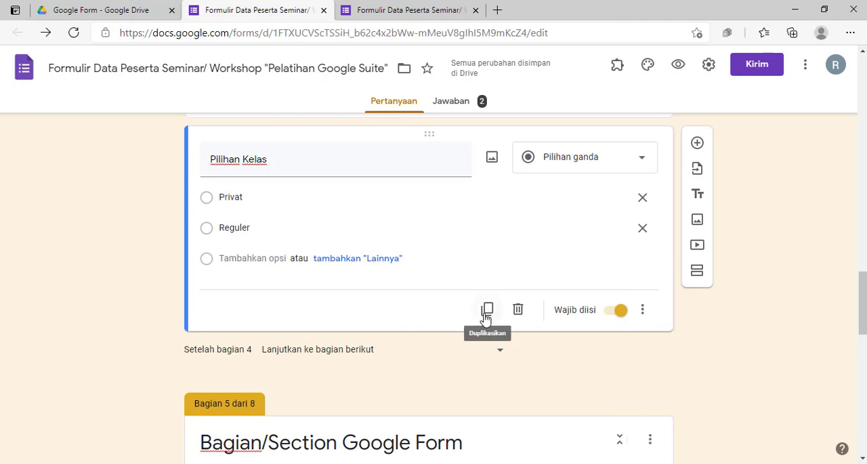
Duplicate the "Pilihan Kelas" question and move the copy into the Bagian/Section Google Form section
click(487, 312)
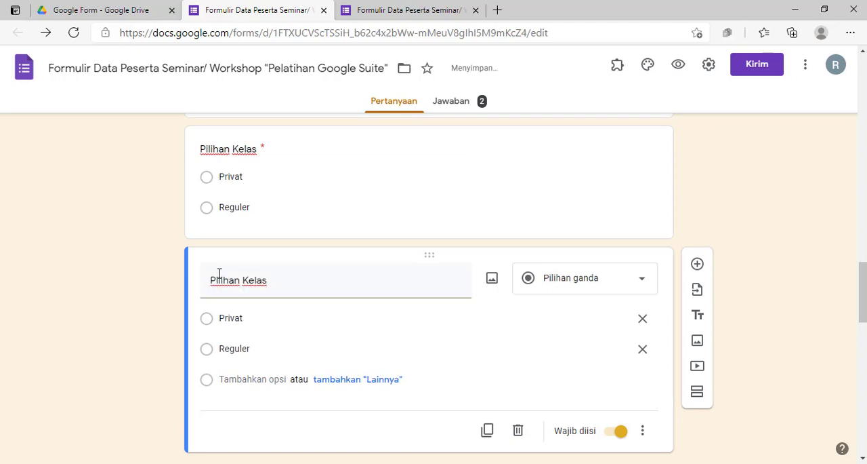
scroll(219, 273, down, 1)
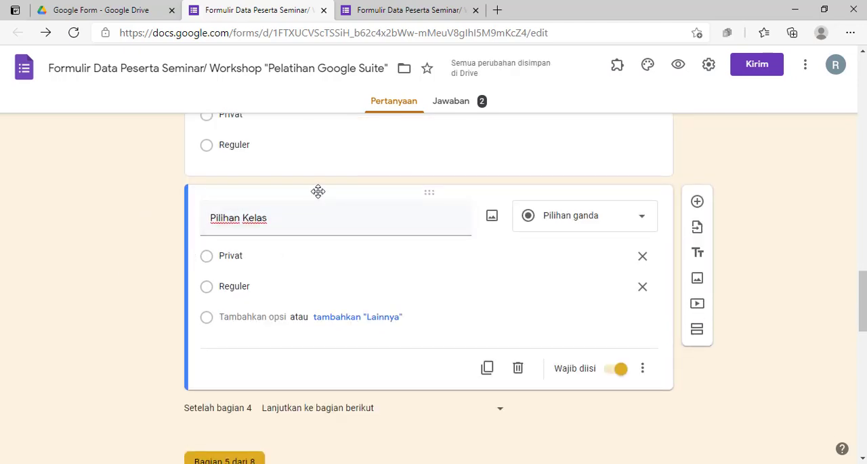
drag(255, 235, 305, 254)
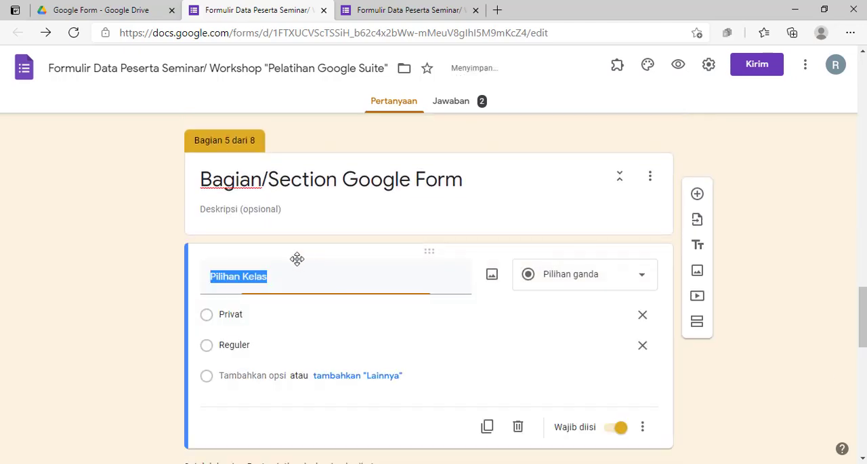
scroll(261, 263, up, 6)
scroll(259, 263, down, 6)
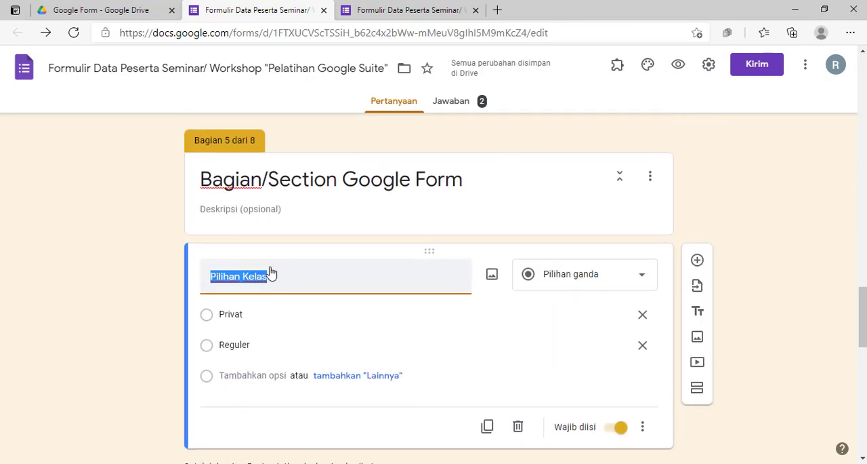
Duplicate the Google Form section's "Pilihan Kelas" question and move the copy into the Bagian/Section Google Spreadsheet section
scroll(278, 264, down, 3)
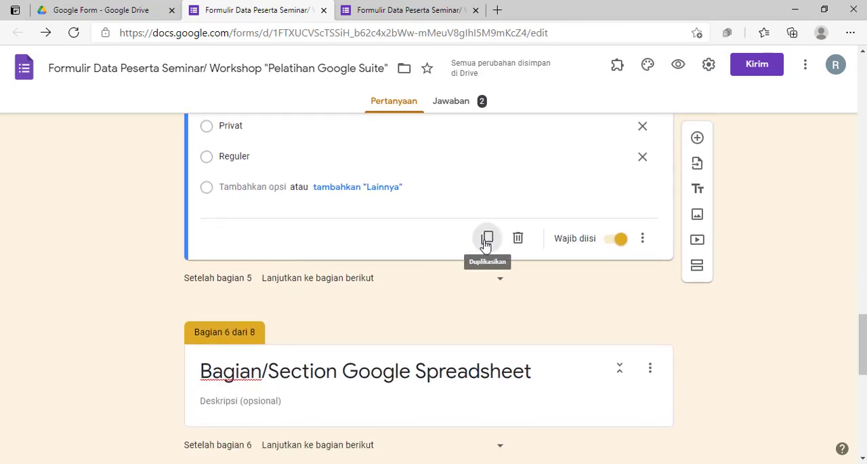
click(487, 239)
drag(288, 252, 327, 257)
Duplicate the Google Spreadsheet section's "Pilihan Kelas" question and move the copy into the Bagian/Section Google Keep section
scroll(419, 201, down, 2)
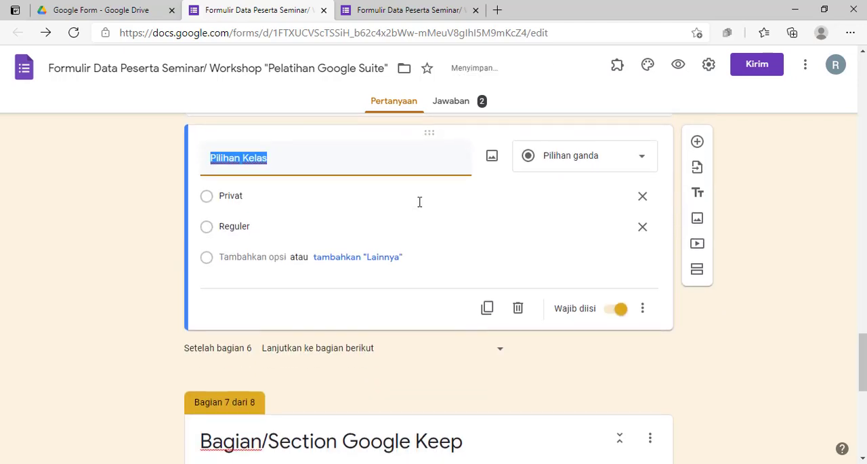
click(487, 308)
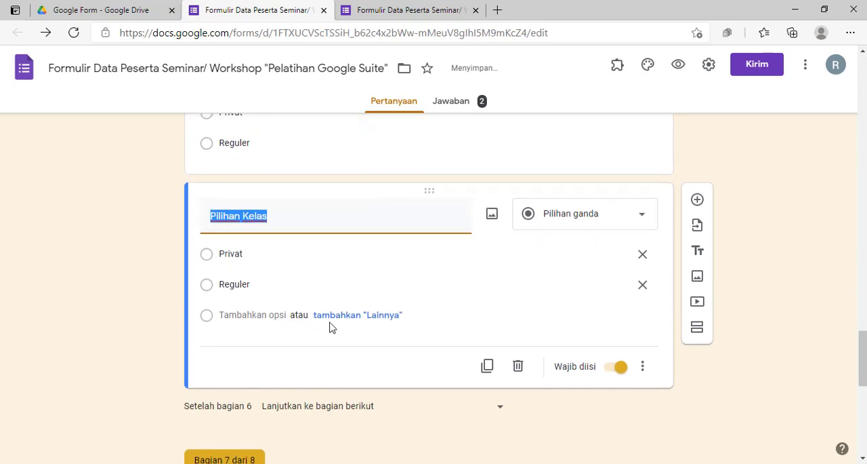
drag(353, 191, 381, 298)
Duplicate the Google Slide section's "Pilihan Kelas" question and move the copy into the Bagian/Section Google Doc section
scroll(340, 273, up, 10)
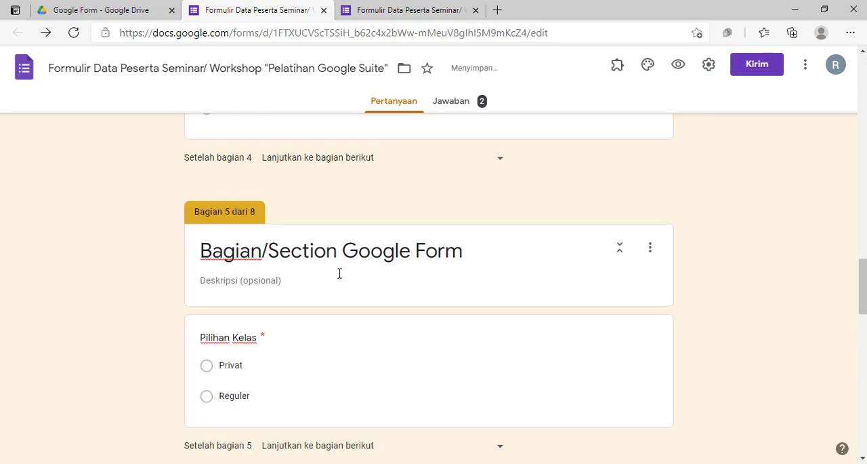
scroll(340, 273, up, 6)
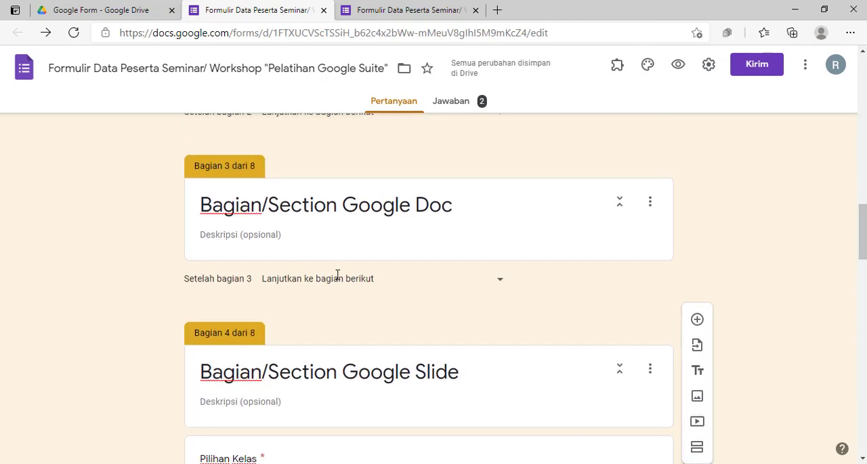
scroll(335, 278, down, 3)
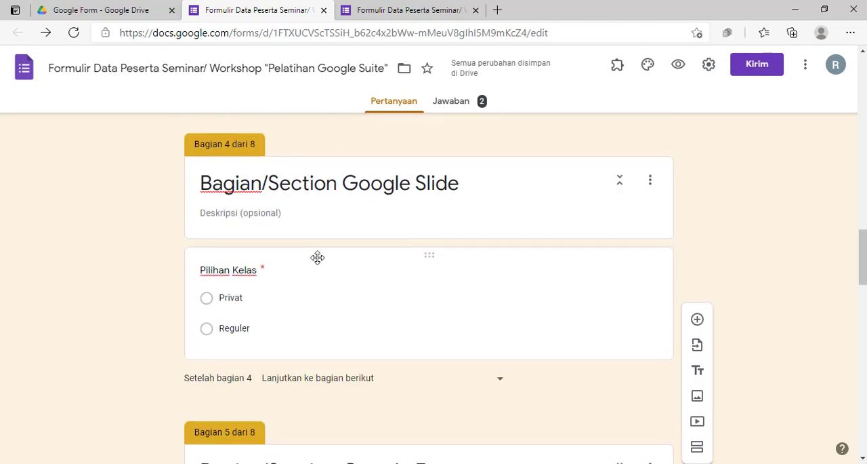
click(316, 256)
scroll(475, 327, down, 3)
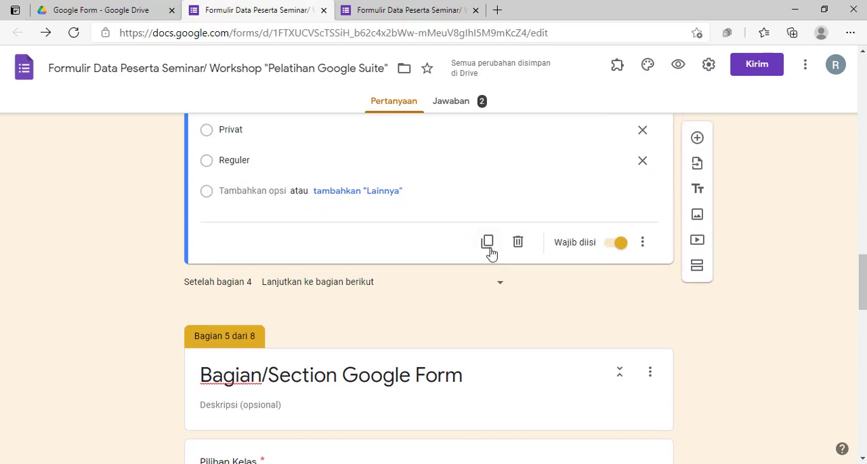
click(487, 246)
scroll(362, 304, up, 5)
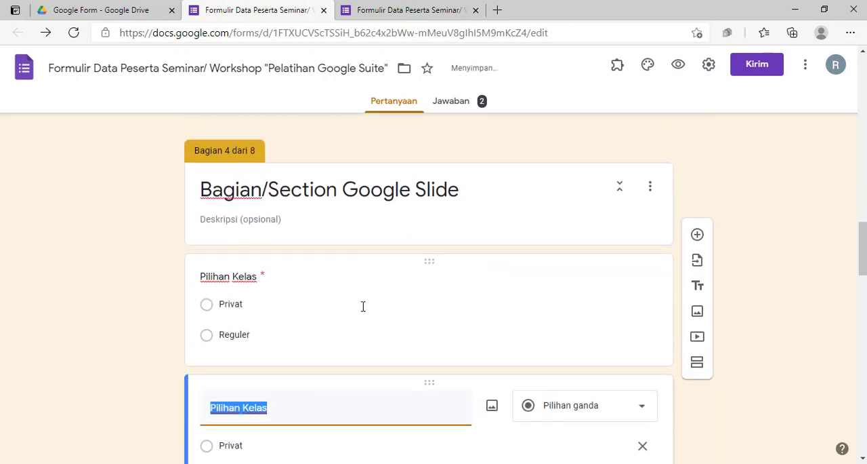
drag(335, 254, 364, 246)
scroll(357, 249, up, 3)
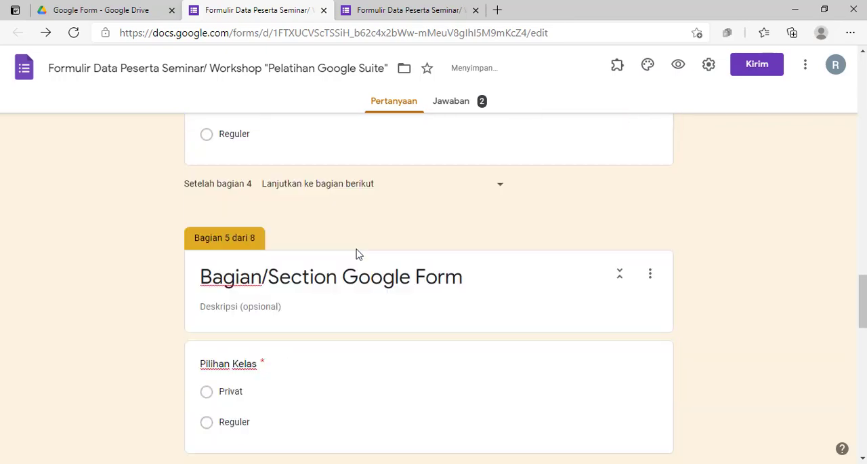
scroll(326, 238, up, 1)
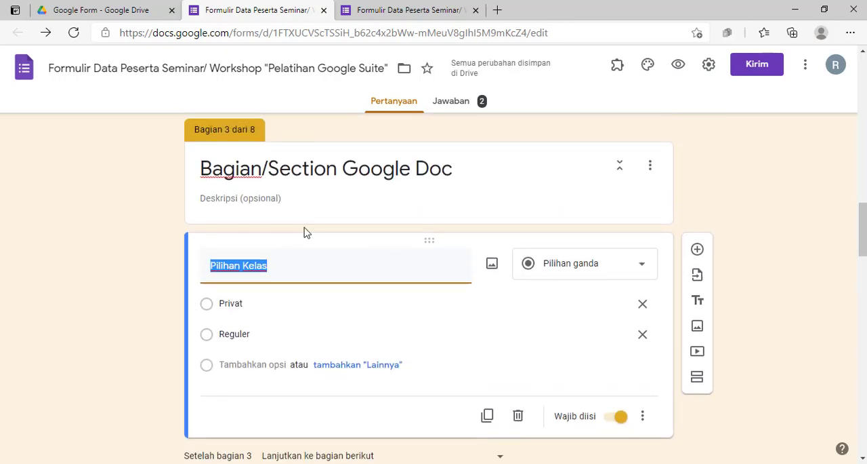
Look through the sections from Google Doc to Google Keep to check which questions each one contains
click(208, 169)
scroll(260, 264, down, 3)
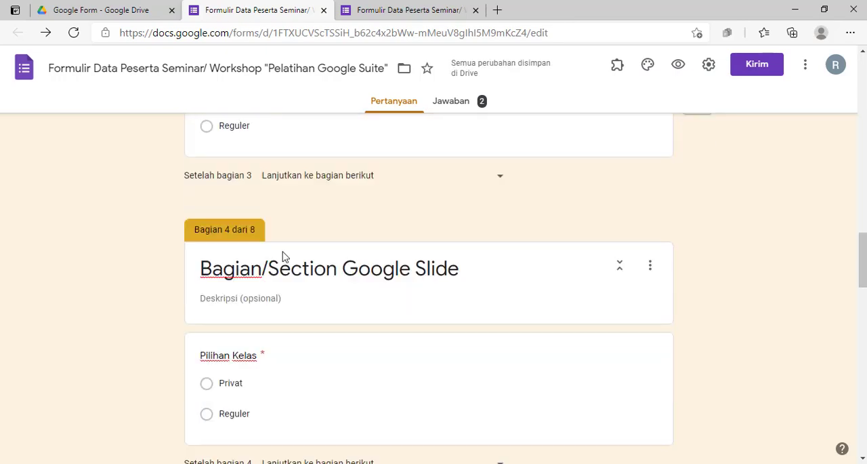
click(324, 269)
scroll(338, 262, down, 3)
scroll(378, 279, up, 4)
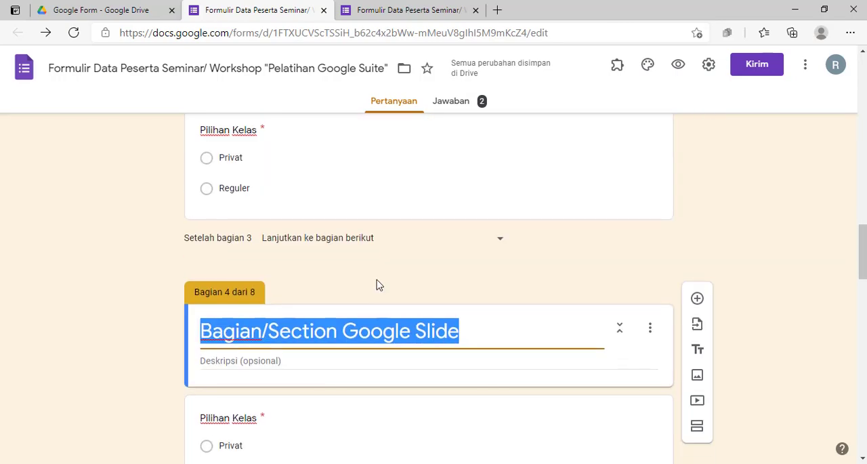
scroll(377, 285, down, 6)
click(397, 251)
scroll(399, 248, down, 5)
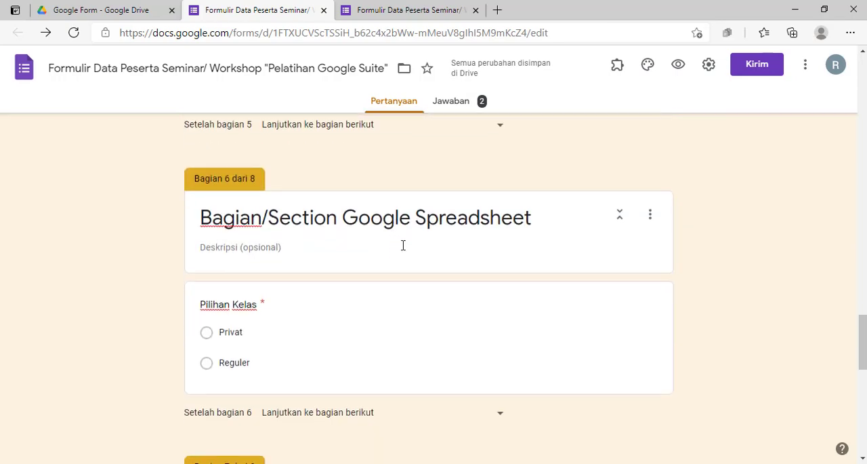
click(402, 244)
scroll(323, 186, down, 6)
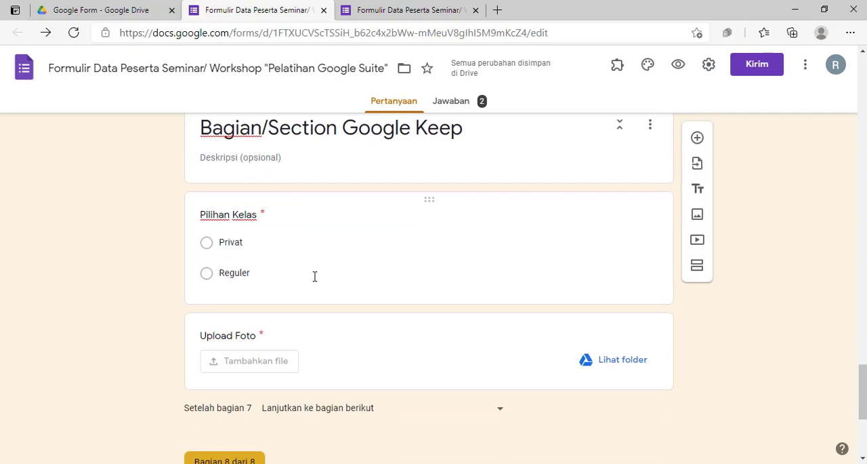
scroll(339, 285, down, 2)
scroll(380, 303, up, 1)
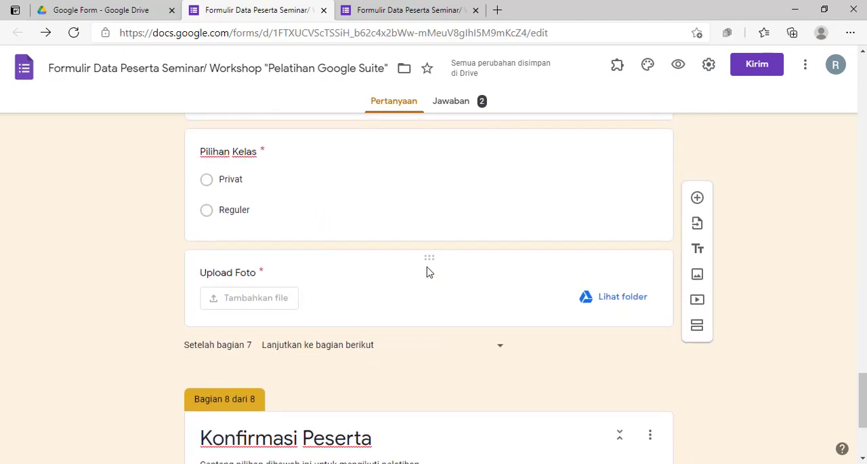
Duplicate the "Upload Foto" file upload question in the Google Keep section
click(374, 260)
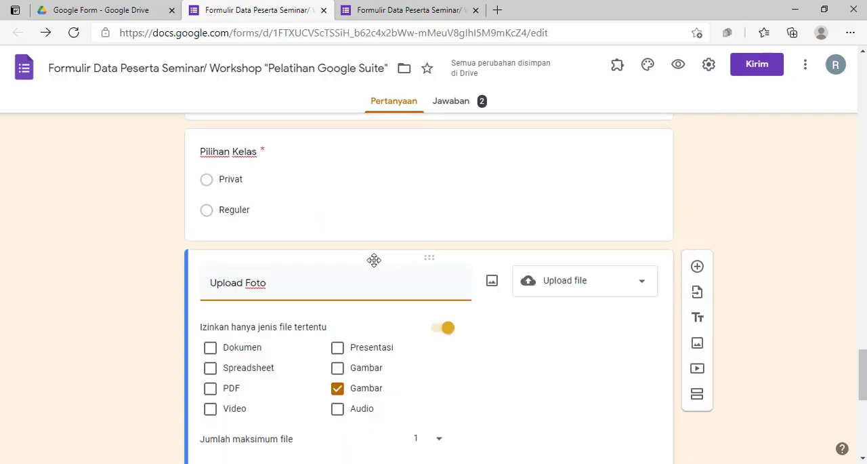
scroll(375, 259, down, 3)
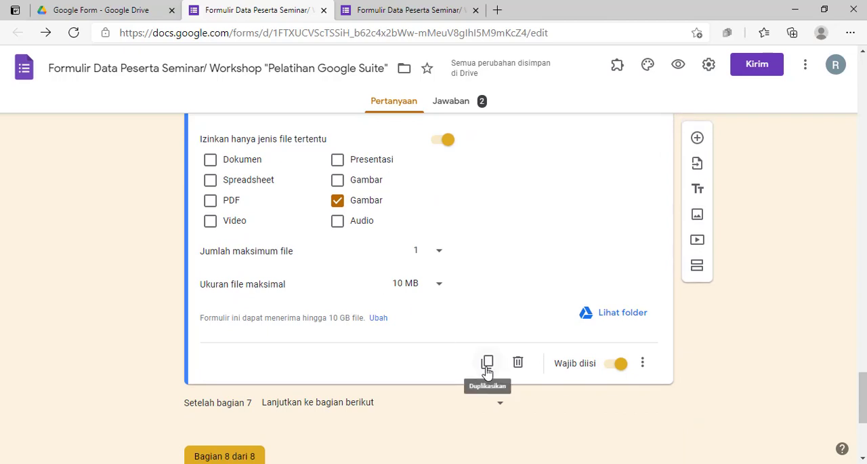
scroll(463, 379, down, 3)
scroll(463, 381, up, 2)
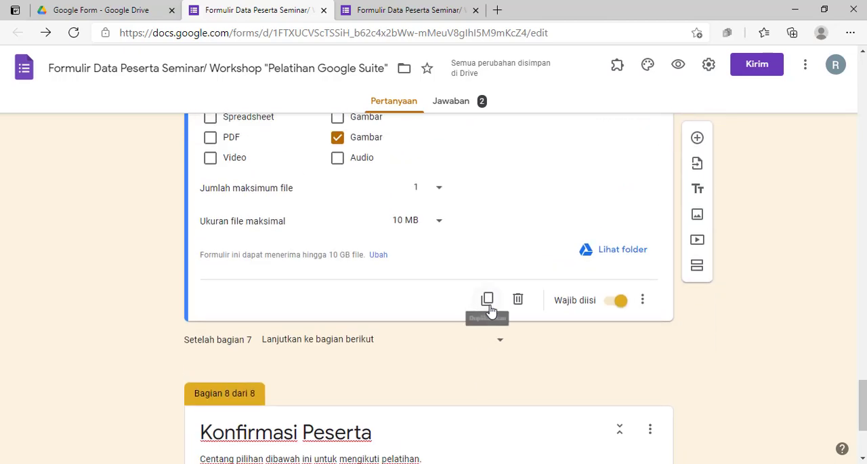
click(486, 300)
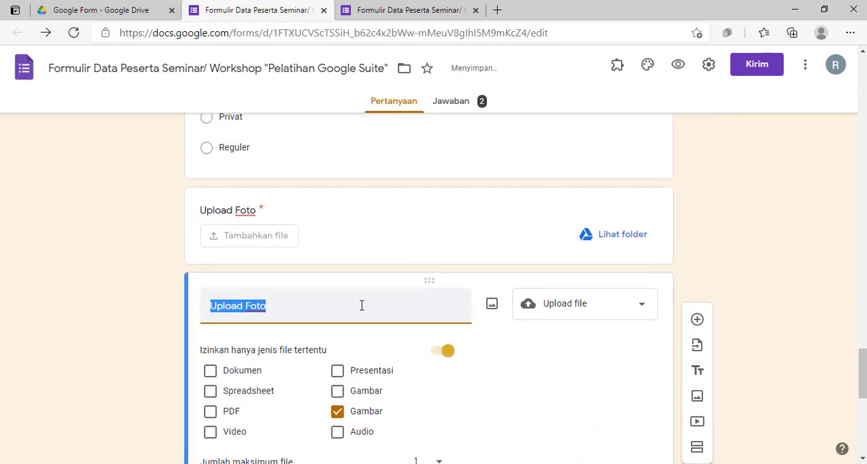
Move the "Upload Foto" copy up out of the Google Keep section into the Bagian/Section Google Spreadsheet section
scroll(369, 353, up, 2)
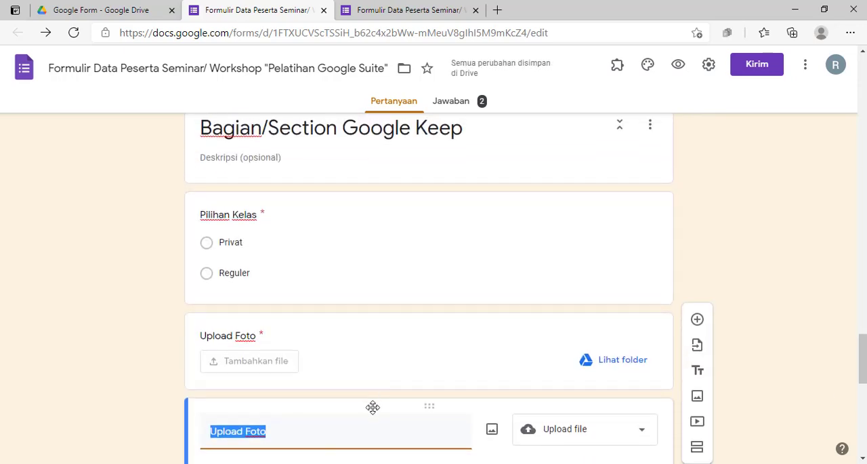
drag(359, 218, 314, 258)
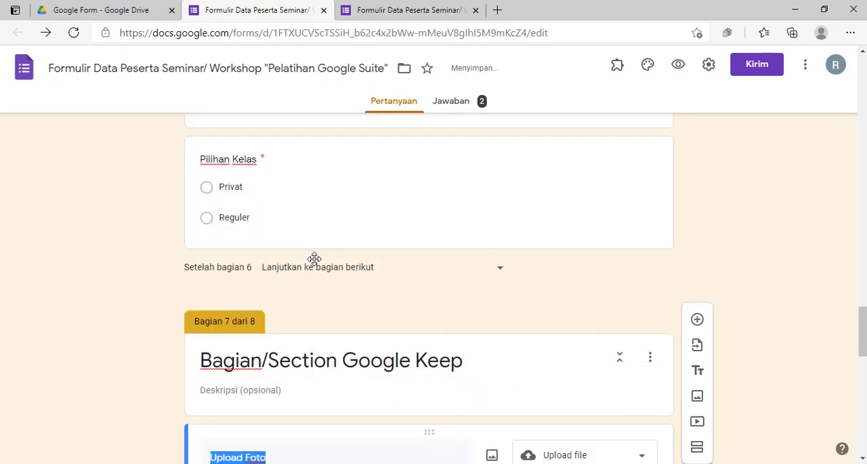
scroll(313, 317, down, 7)
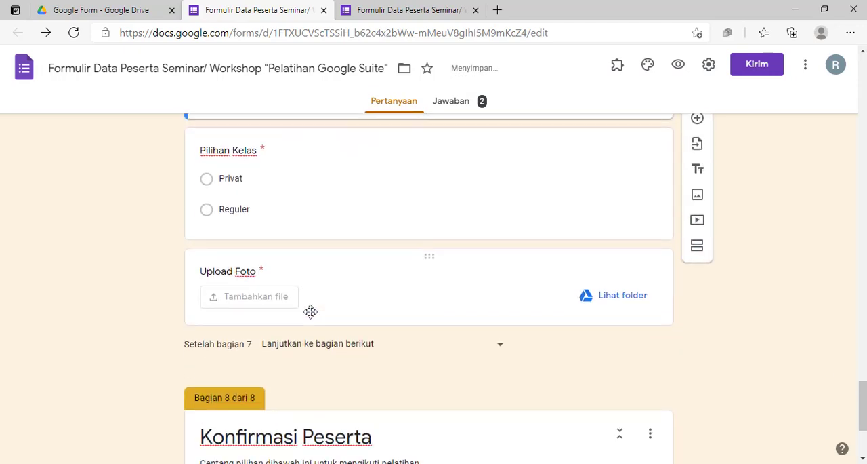
scroll(313, 317, up, 3)
scroll(313, 317, up, 8)
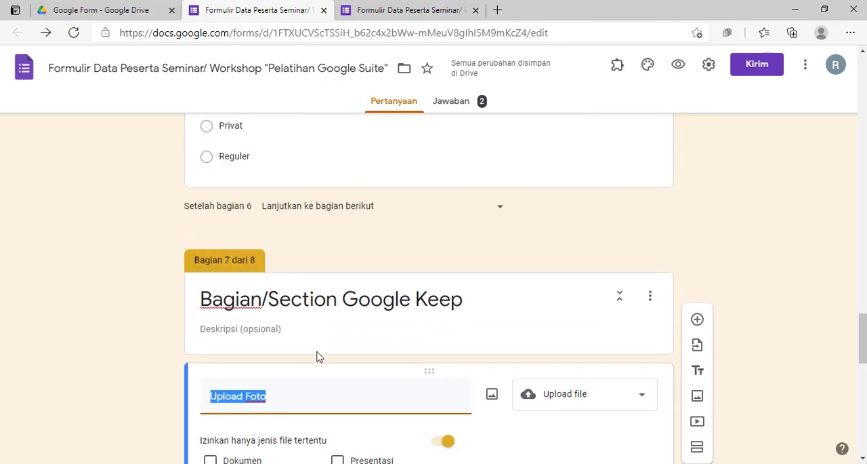
drag(329, 373, 278, 310)
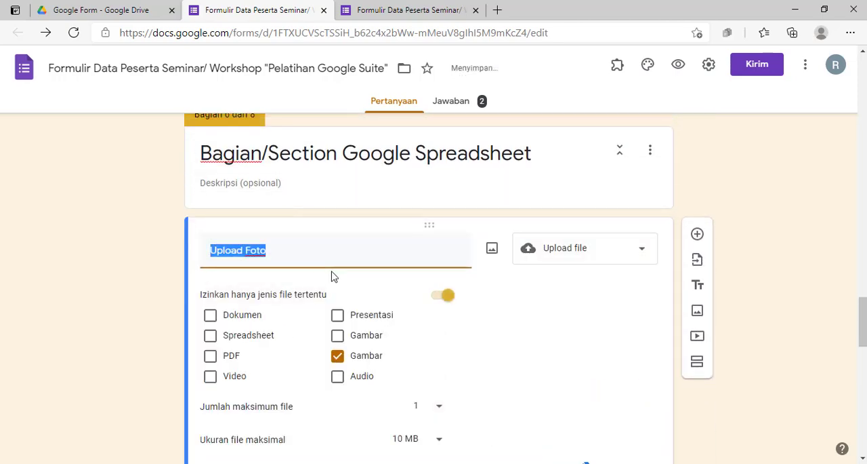
Move the "Pilihan Kelas" question above "Upload Foto" in the Google Spreadsheet section
scroll(332, 276, down, 4)
scroll(332, 258, up, 4)
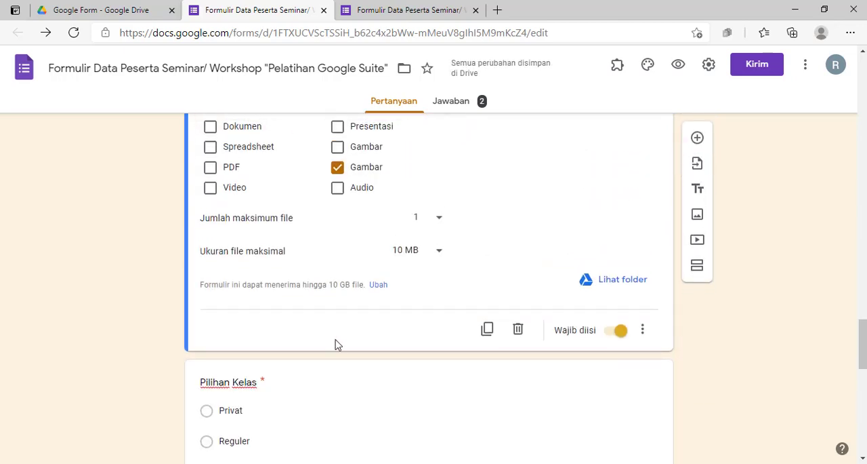
scroll(333, 357, down, 3)
scroll(332, 318, up, 2)
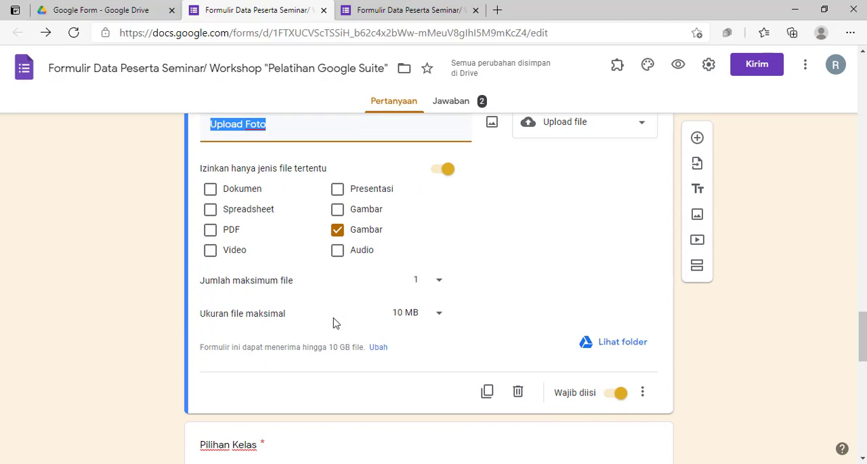
key(ctrl+minus)
scroll(136, 250, up, 3)
scroll(273, 285, down, 4)
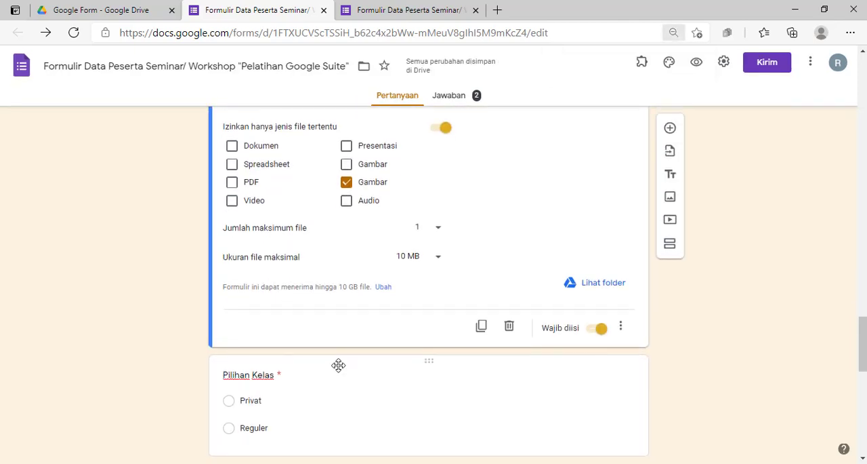
drag(338, 365, 346, 194)
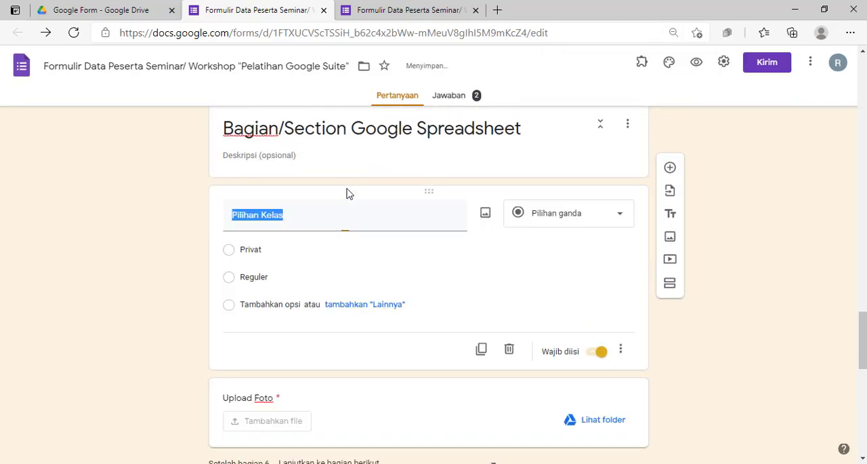
Duplicate the "Upload Foto" file upload question in the Bagian/Section Google Spreadsheet section
click(188, 231)
scroll(186, 231, down, 4)
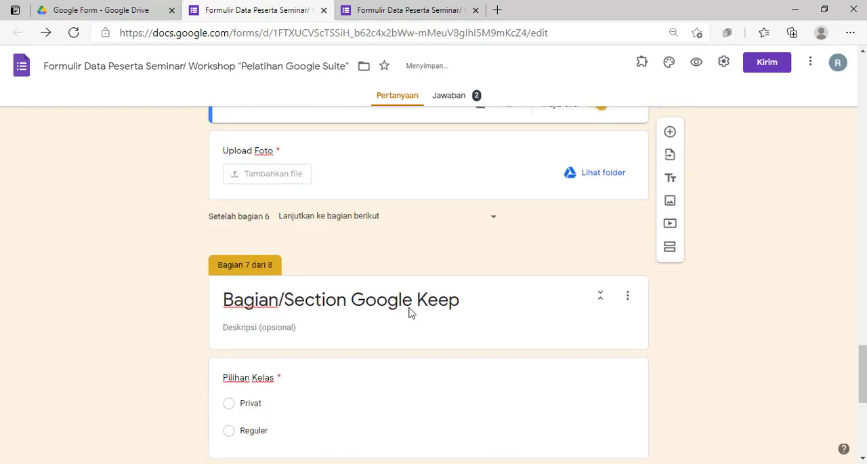
scroll(409, 315, up, 4)
drag(377, 391, 399, 353)
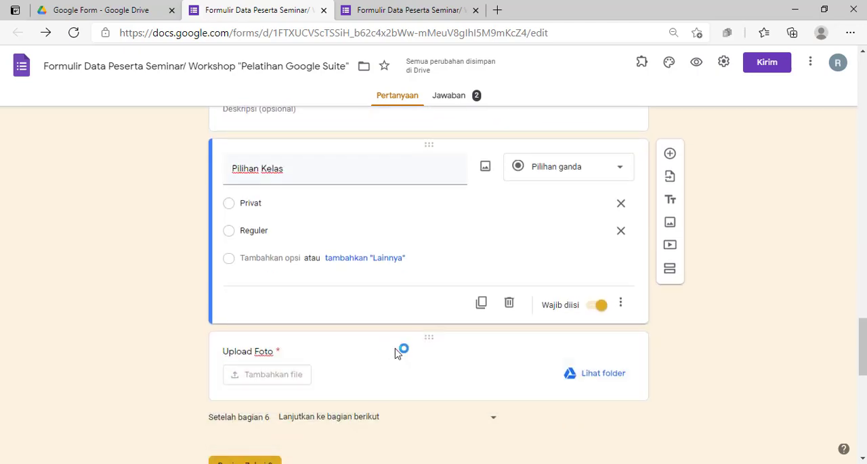
scroll(398, 353, down, 2)
click(361, 215)
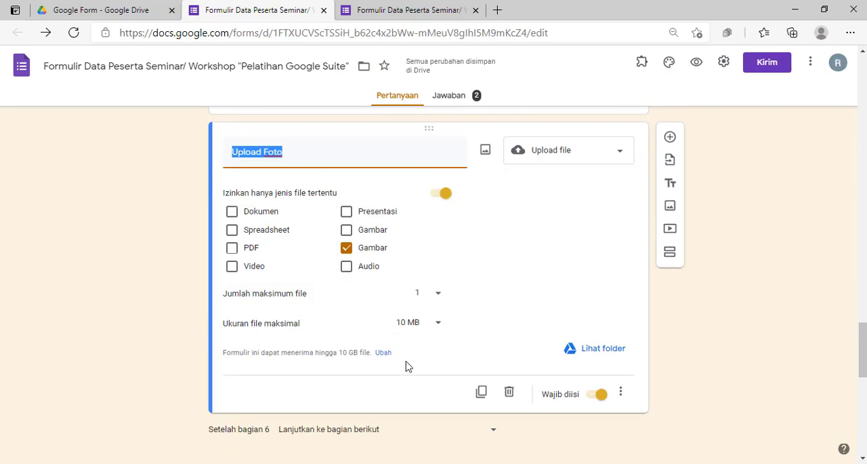
click(483, 393)
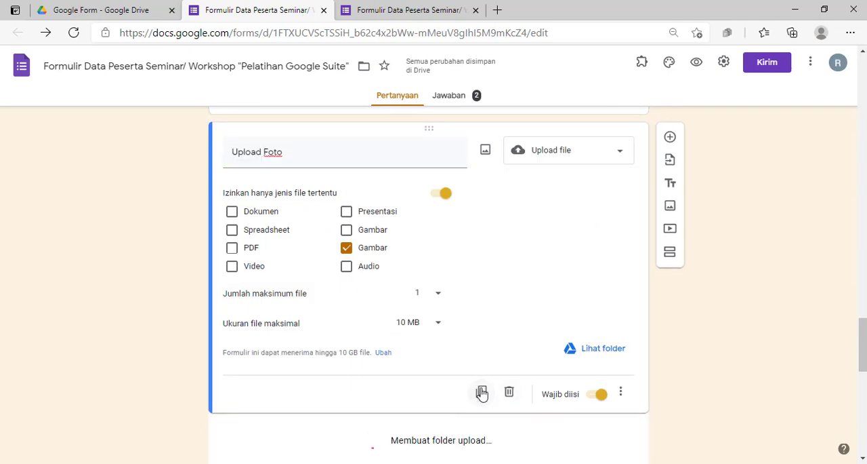
Move the "Upload Foto" copy up out of the Google Spreadsheet section to below "Pilihan Kelas" in the Google Form section
scroll(361, 352, up, 5)
scroll(359, 368, down, 2)
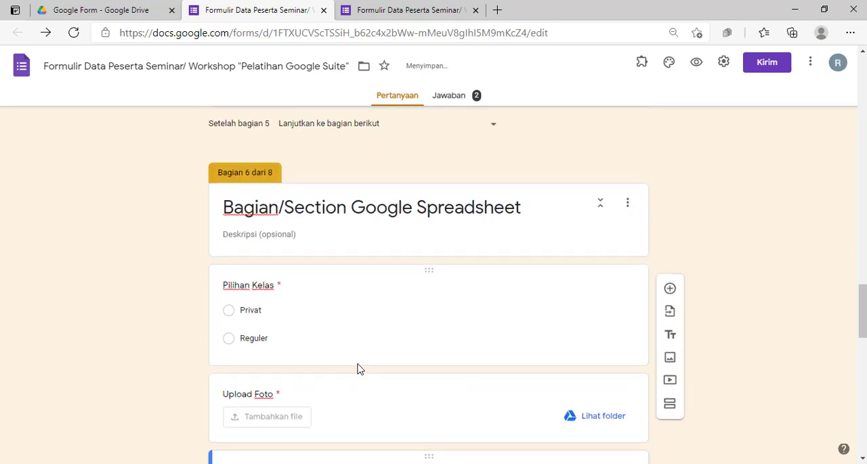
drag(356, 385, 353, 275)
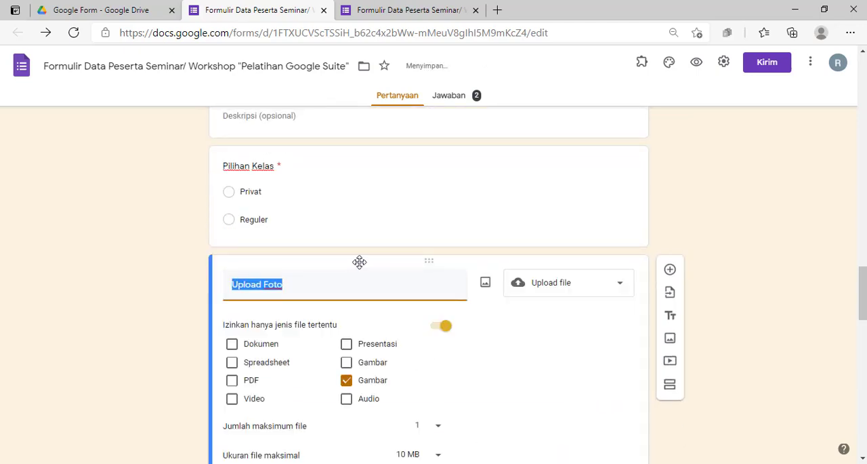
Duplicate "Upload Foto" in the Google Form section and move the copy up below "Pilihan Kelas" in the Google Slide section
scroll(413, 306, down, 2)
click(480, 401)
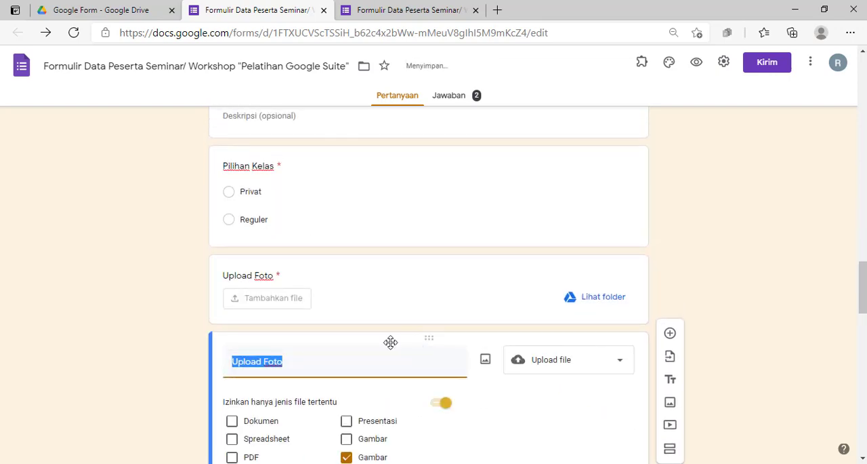
drag(366, 151, 355, 210)
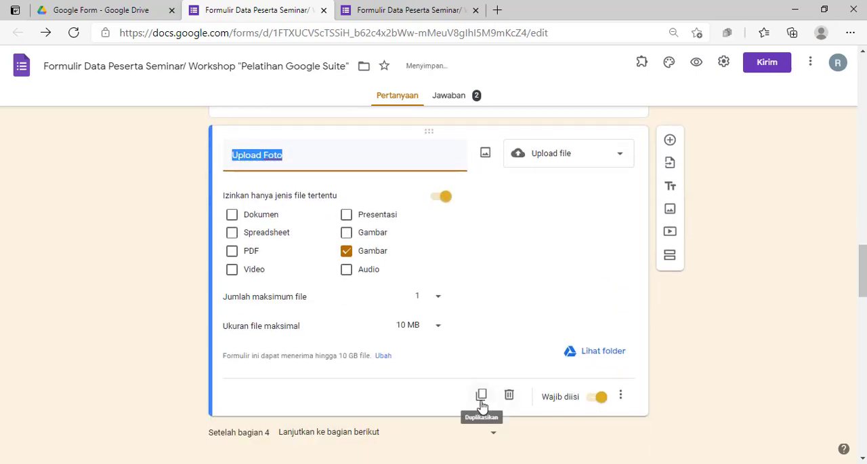
Duplicate "Upload Foto" in the Google Slide section and move the copy up below "Pilihan Kelas" in the Google Doc section
click(482, 399)
scroll(384, 291, up, 5)
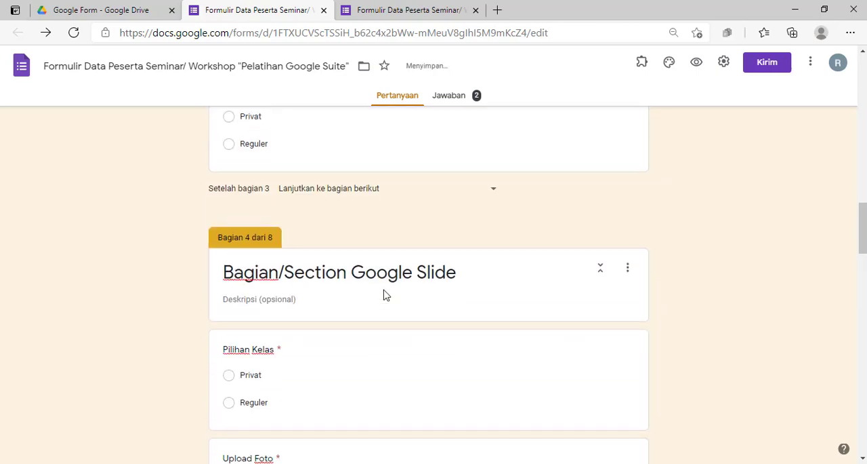
scroll(384, 291, down, 2)
drag(347, 326, 359, 240)
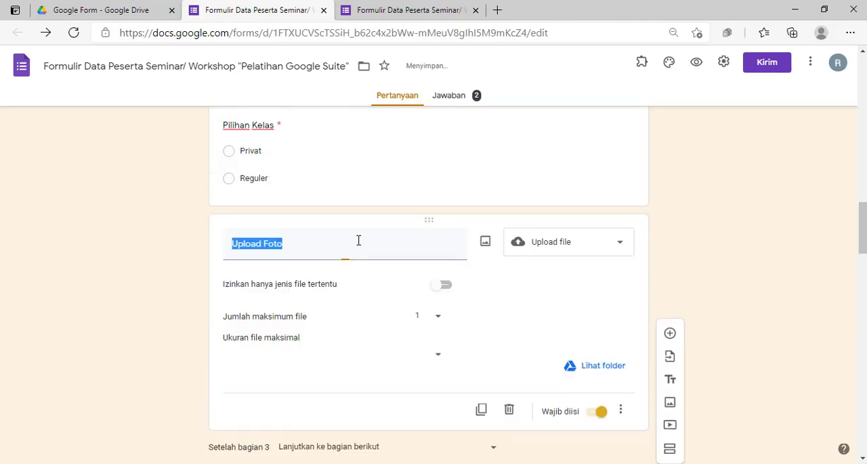
Check the sections from Google Doc through Konfirmasi Peserta for their "Pilihan Kelas" and "Upload Foto" questions
scroll(358, 240, up, 4)
scroll(362, 248, down, 2)
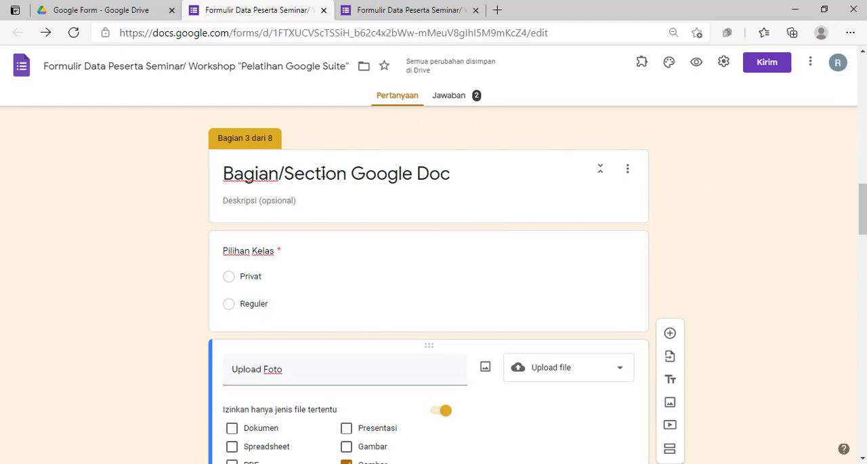
scroll(314, 168, down, 2)
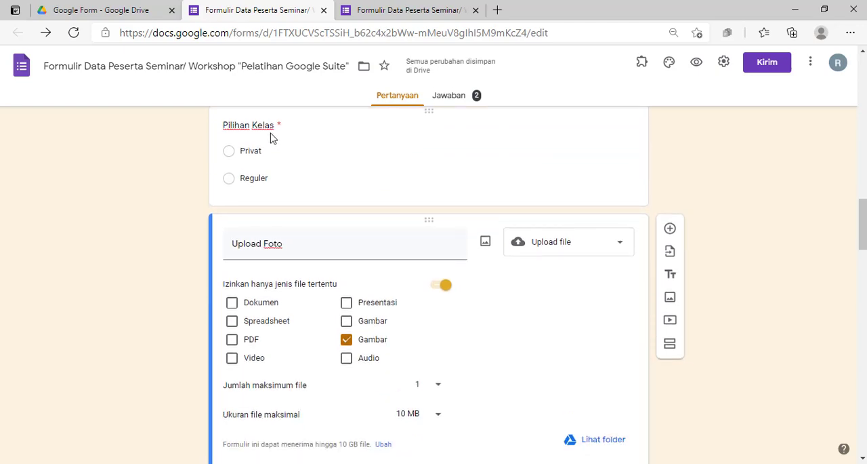
scroll(273, 138, down, 2)
scroll(362, 197, down, 3)
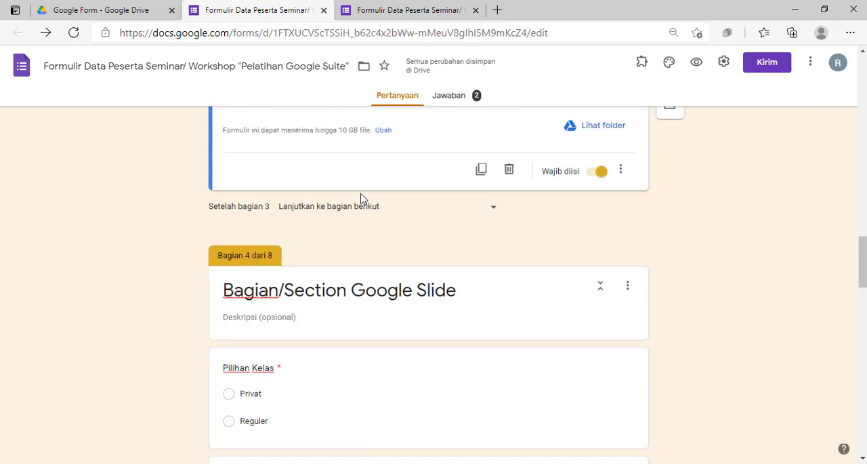
scroll(302, 293, down, 7)
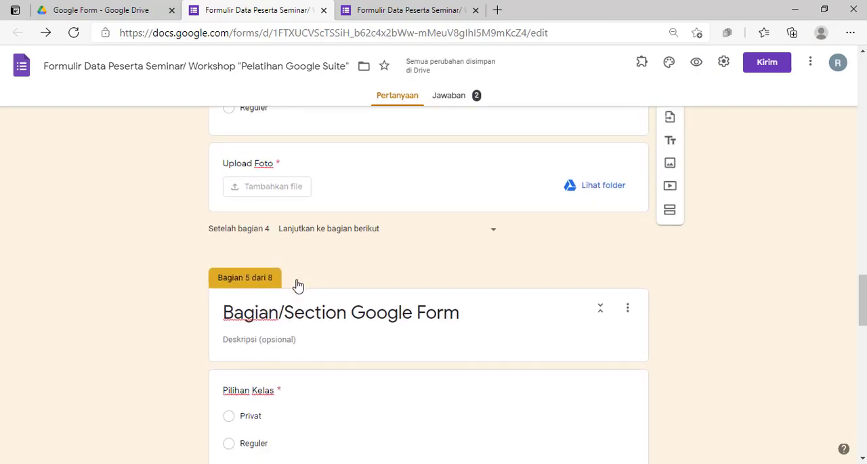
scroll(301, 204, down, 4)
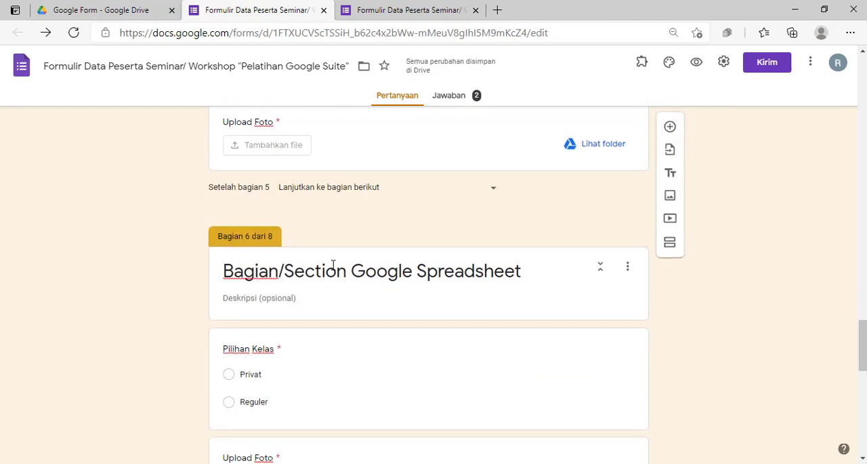
scroll(335, 277, down, 5)
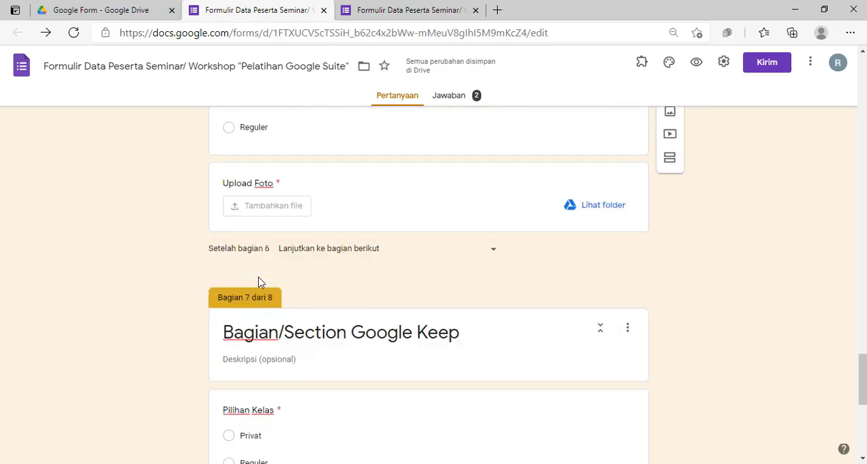
scroll(258, 281, down, 5)
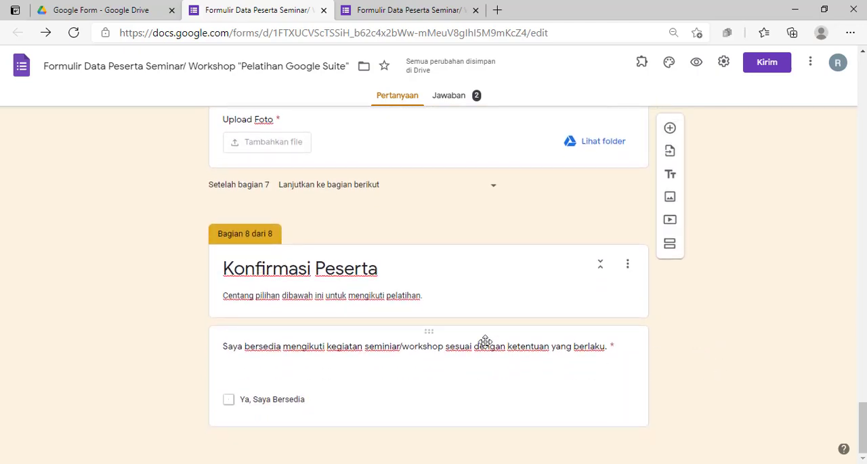
Review the "Pilihan Pelatihan/Workshop" options and the Google Doc section's questions with the page zoom set to 100%
scroll(459, 348, up, 18)
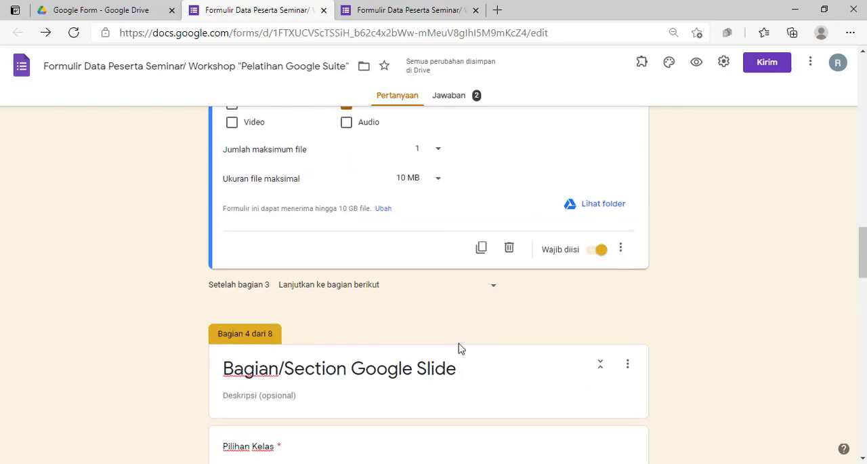
scroll(459, 348, up, 7)
scroll(458, 341, down, 1)
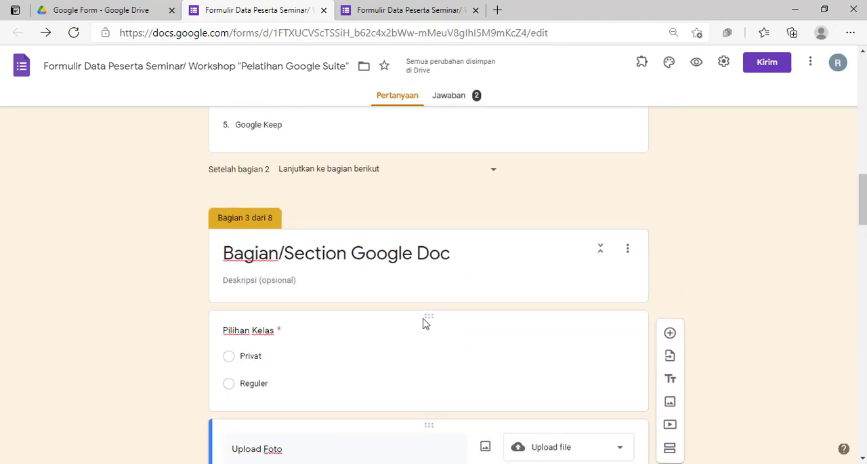
scroll(304, 274, up, 2)
scroll(302, 283, down, 3)
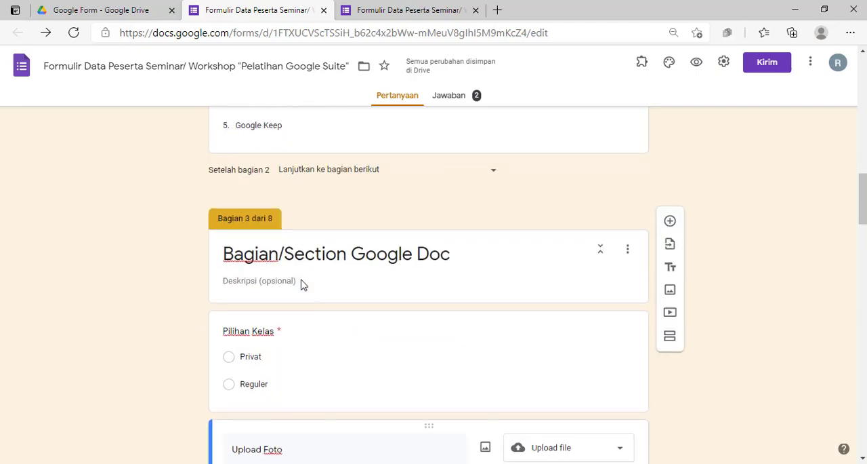
scroll(302, 278, up, 2)
scroll(302, 281, up, 3)
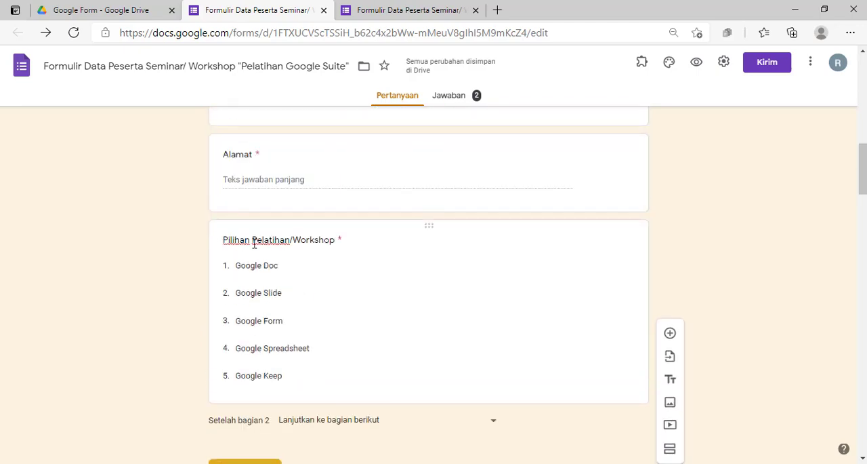
key(ctrl+plus)
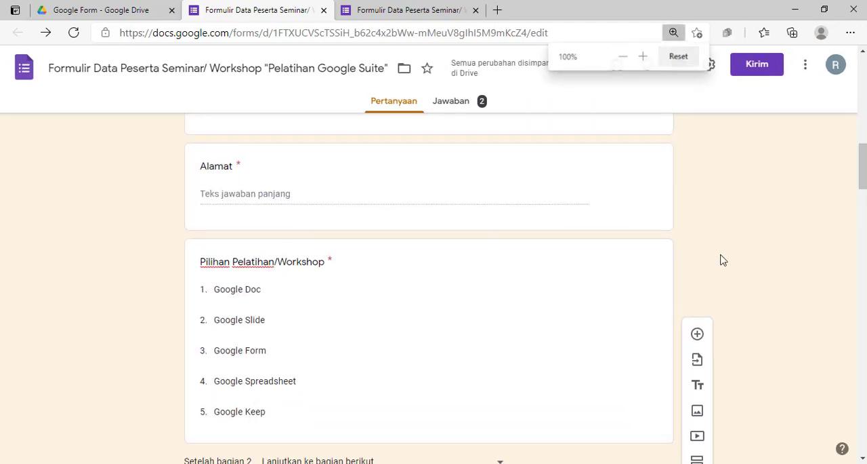
scroll(347, 245, down, 5)
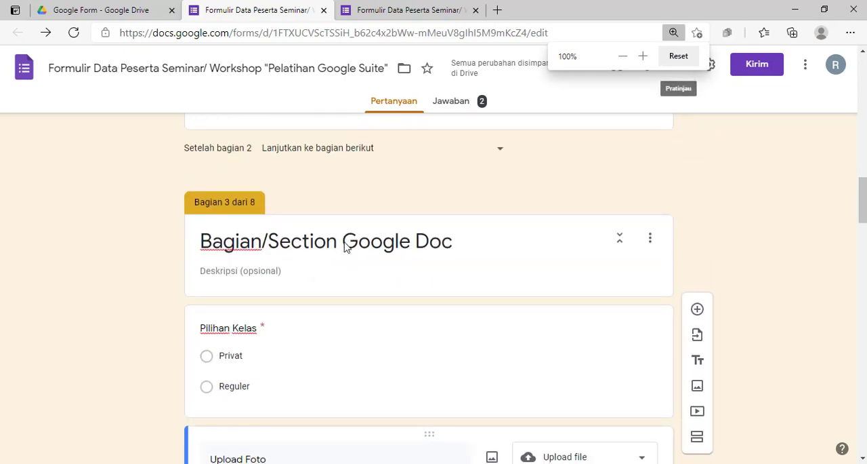
scroll(344, 242, up, 2)
scroll(345, 242, down, 10)
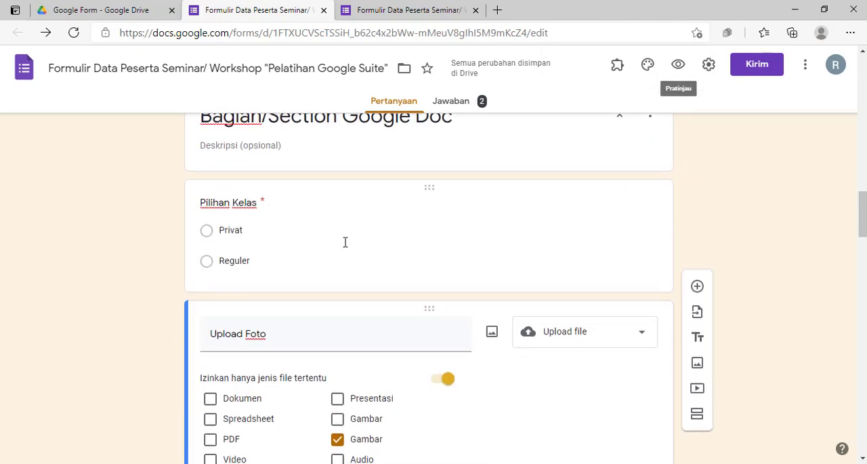
scroll(344, 247, up, 2)
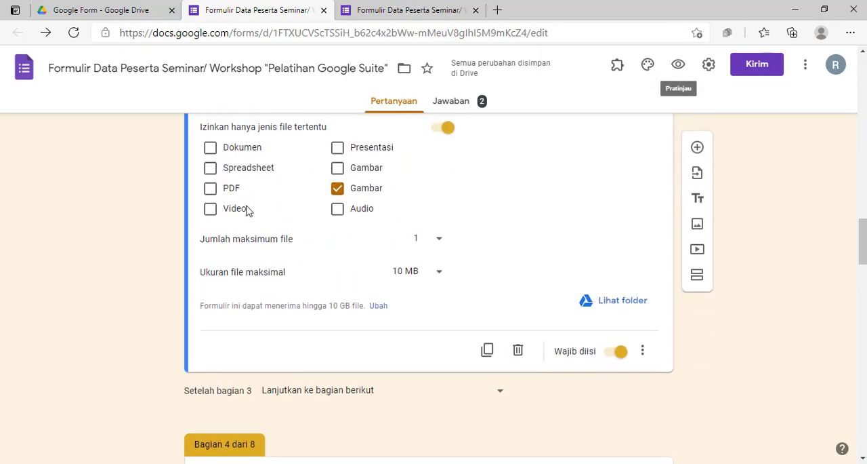
scroll(337, 250, up, 2)
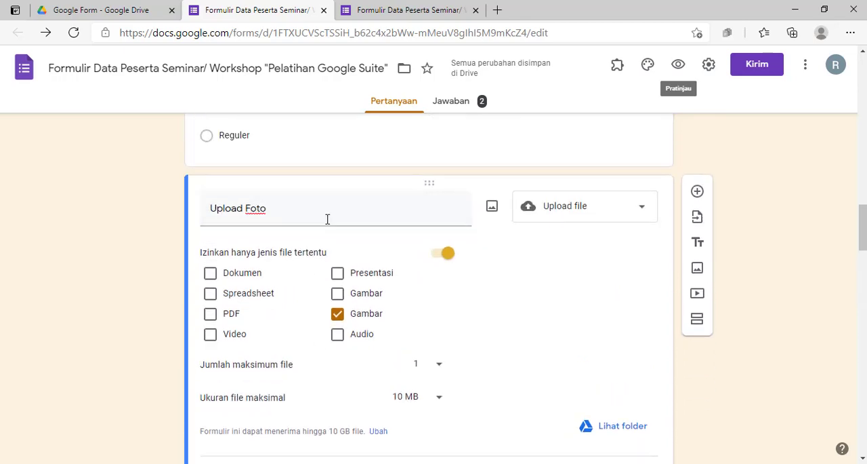
scroll(346, 235, down, 3)
Switch to the respondent view of the form, reload it and proceed to the Data Diri Peserta section
click(401, 16)
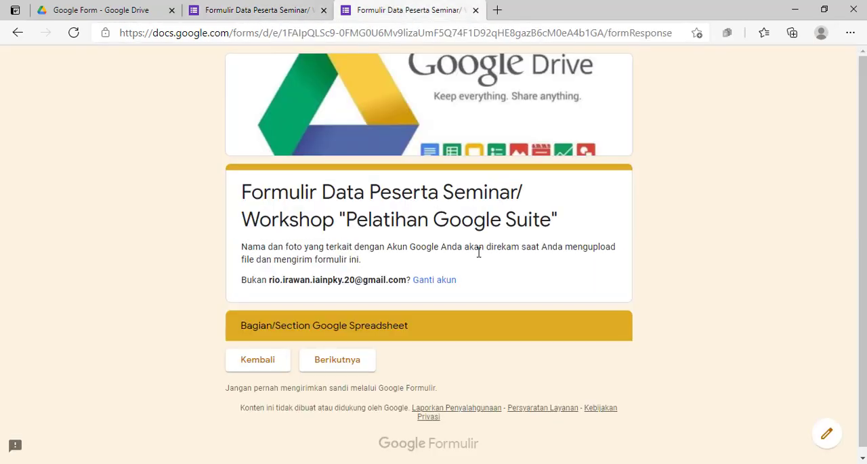
scroll(478, 252, down, 1)
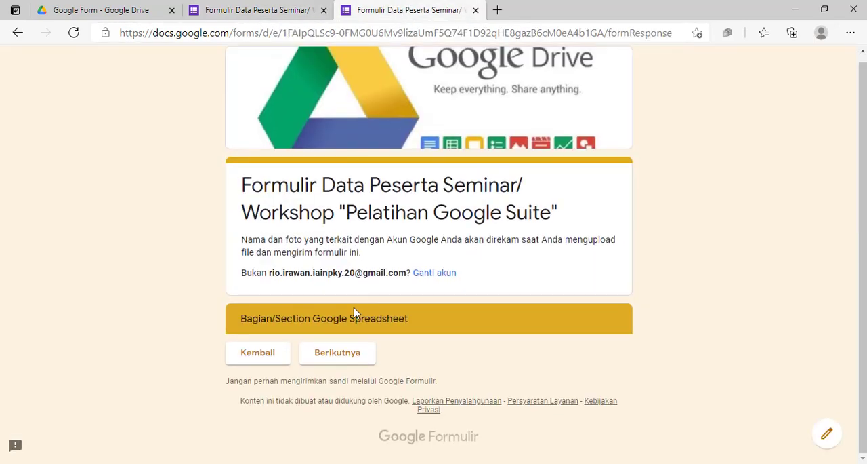
click(73, 34)
click(483, 99)
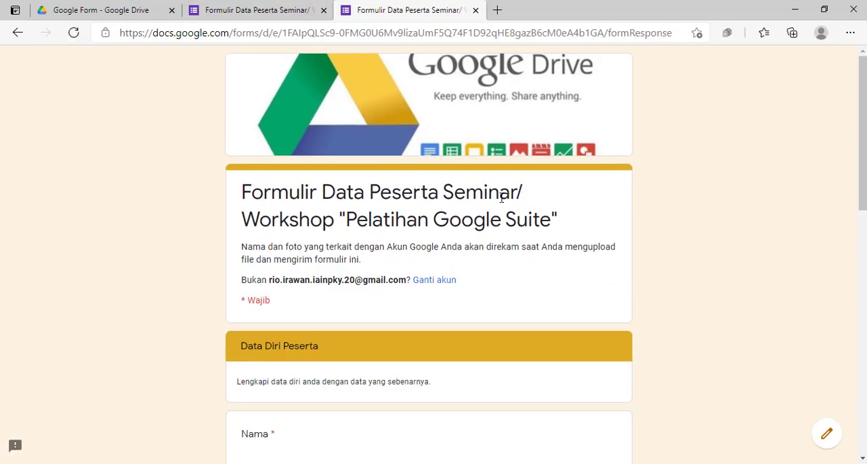
Fill in Nama with a test participant name and Tempat Lahir with "dafera"
scroll(341, 397, down, 2)
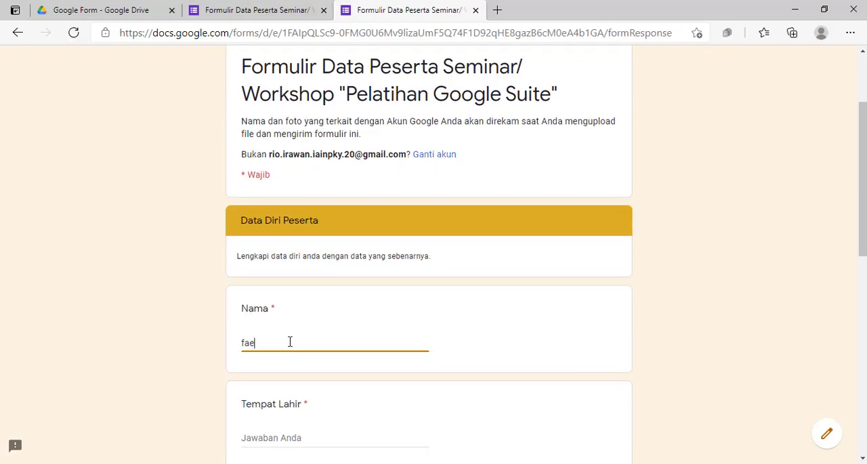
text(wre)
scroll(281, 326, down, 2)
click(275, 313)
text(dafera)
Fill in Tanggal Lahir with a date of birth, No. Telepon with a phone number and Alamat with an address
scroll(292, 361, down, 2)
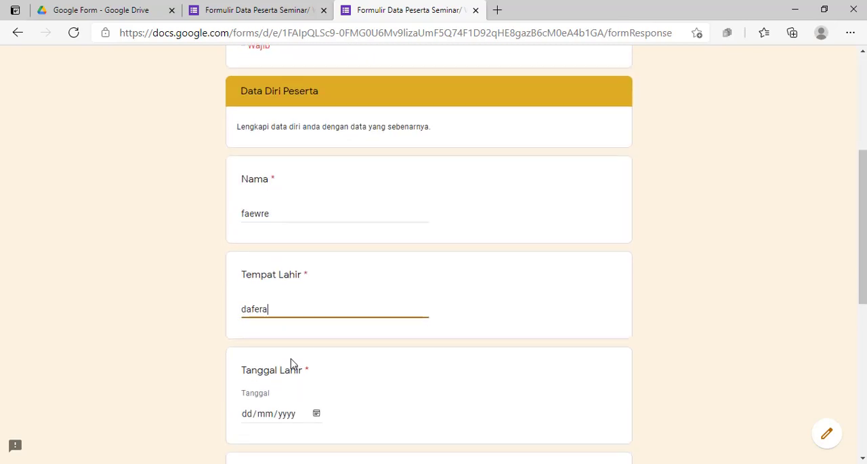
click(316, 292)
click(294, 231)
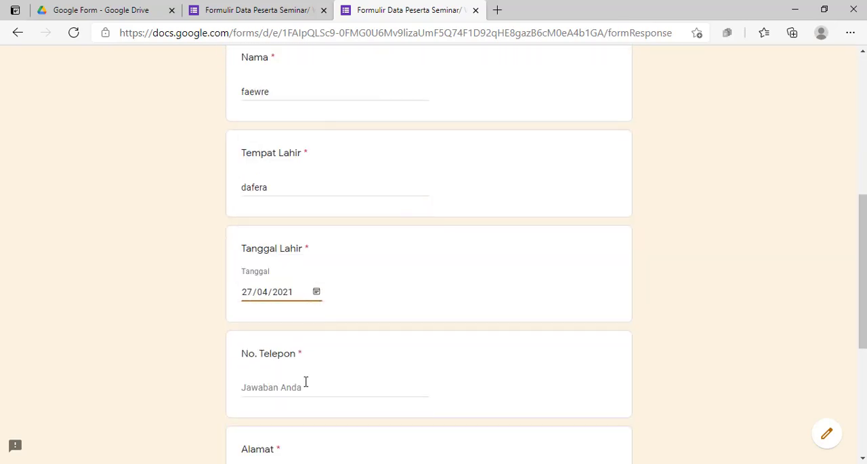
click(297, 385)
text(af)
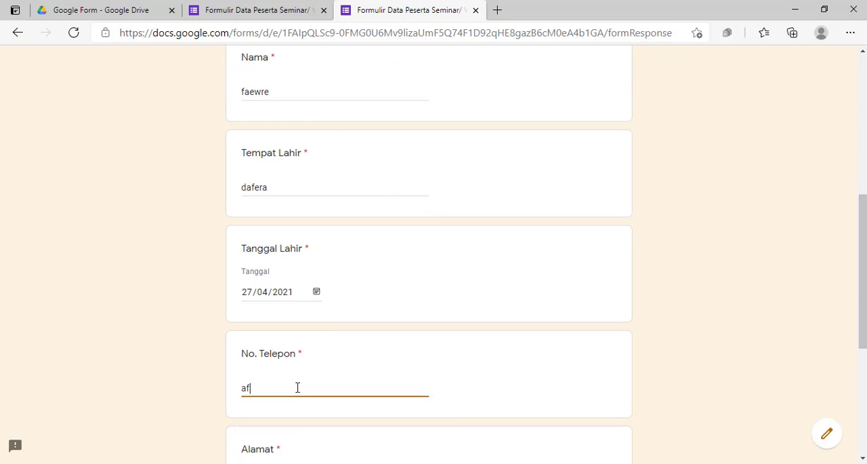
scroll(297, 387, down, 3)
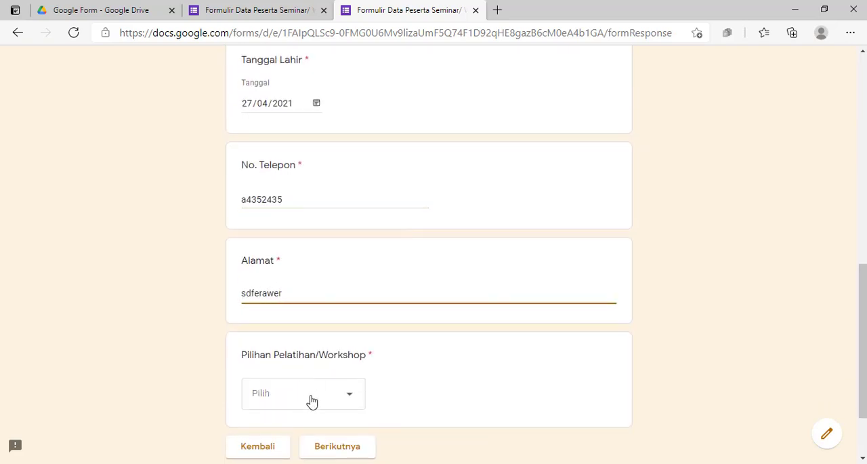
Choose Google Slide for "Pilihan Pelatihan/Workshop" and continue to the next section of the form
click(312, 401)
click(304, 341)
scroll(643, 310, down, 1)
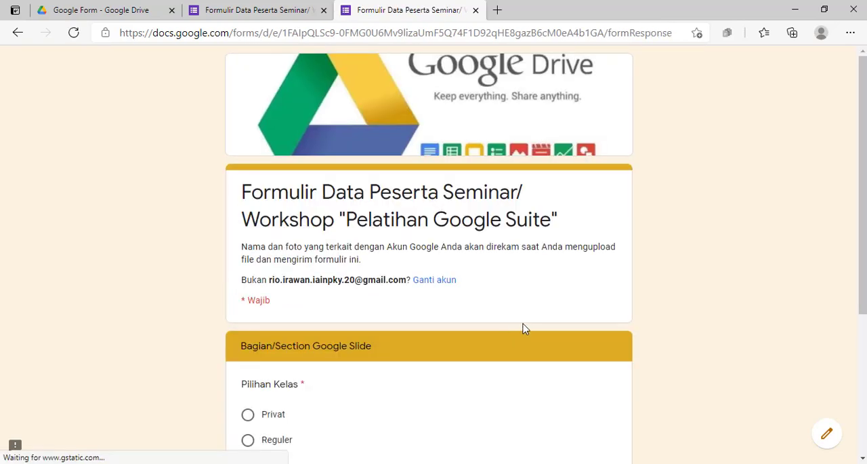
Choose Privat for "Pilihan Kelas" in the Google Slide section, attach internet-drive.jpg from Drive as "Upload Foto" and continue to the next section
scroll(523, 328, down, 4)
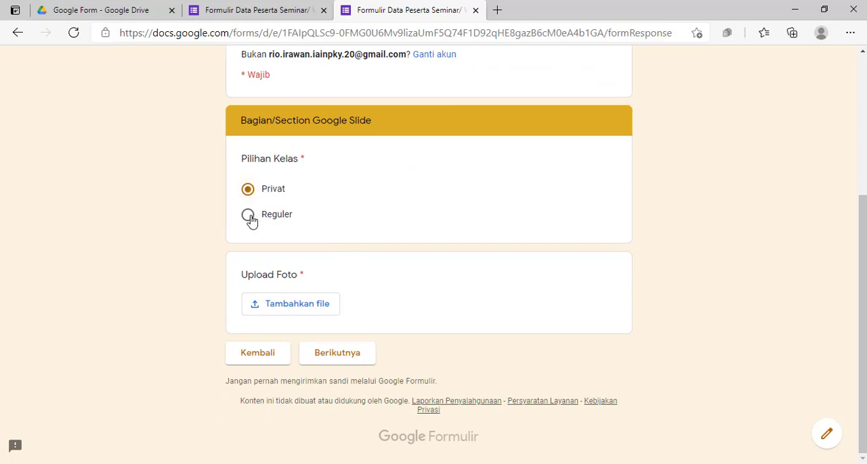
click(290, 306)
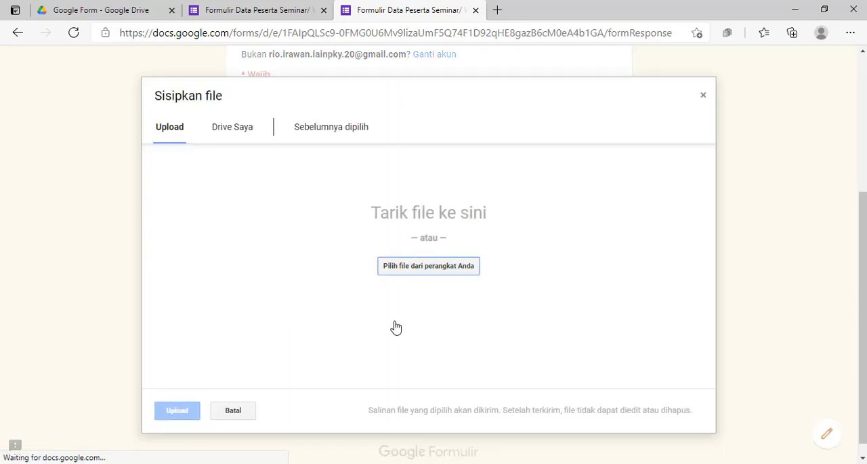
click(233, 129)
scroll(171, 353, down, 1)
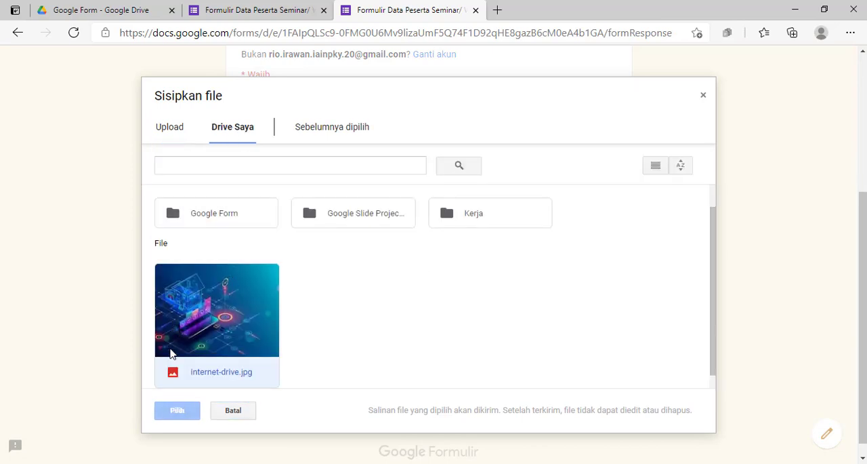
double_click(170, 353)
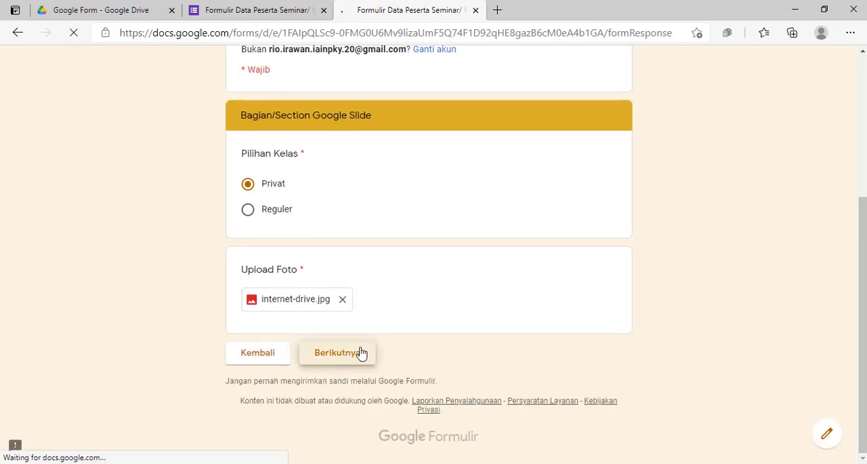
scroll(458, 358, down, 4)
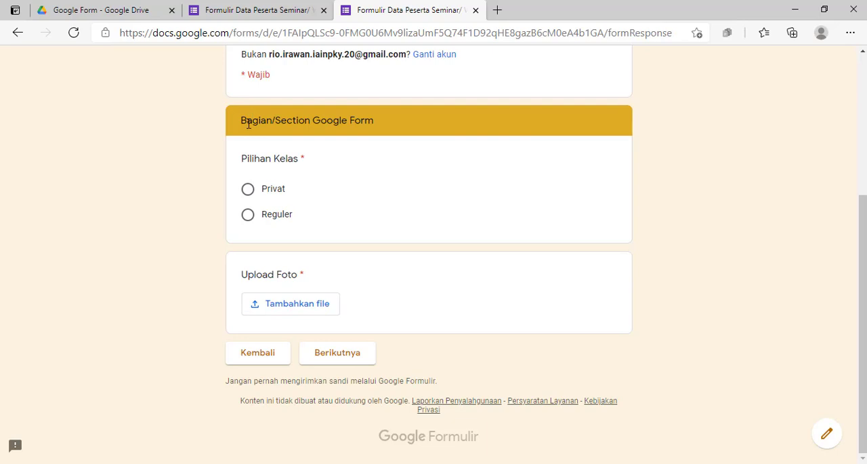
Examine which section follows Google Slide in the respondent view and compare it with the section order and follow-on settings in the form editor
drag(248, 124, 385, 121)
click(396, 122)
click(290, 16)
scroll(374, 300, down, 20)
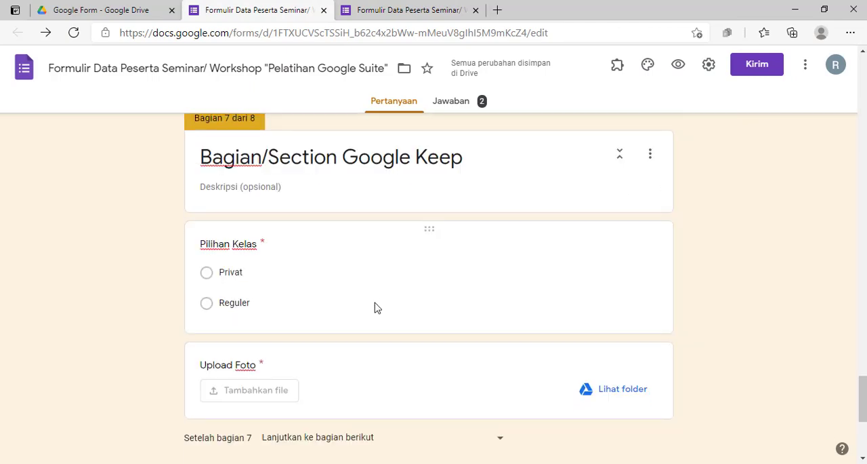
scroll(377, 307, down, 4)
scroll(271, 265, up, 12)
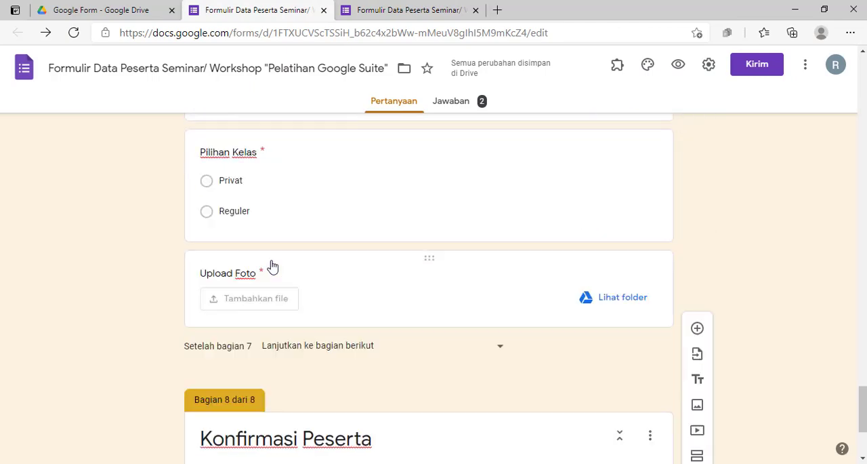
click(421, 10)
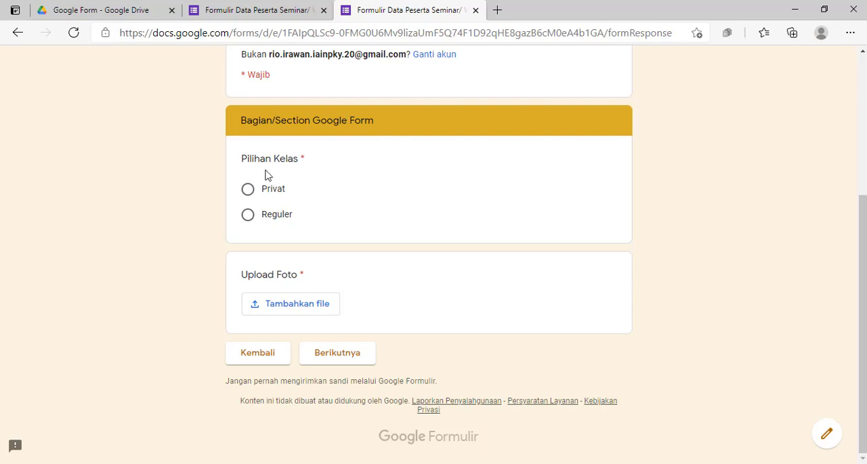
click(230, 13)
scroll(395, 297, up, 8)
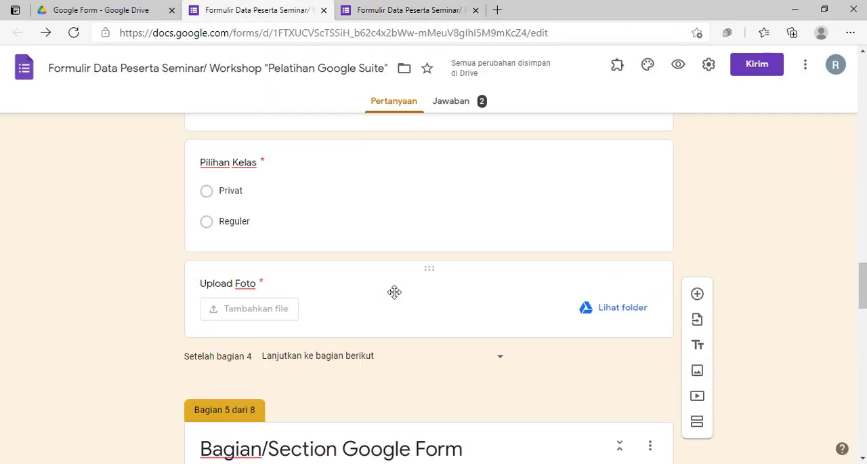
scroll(395, 297, up, 10)
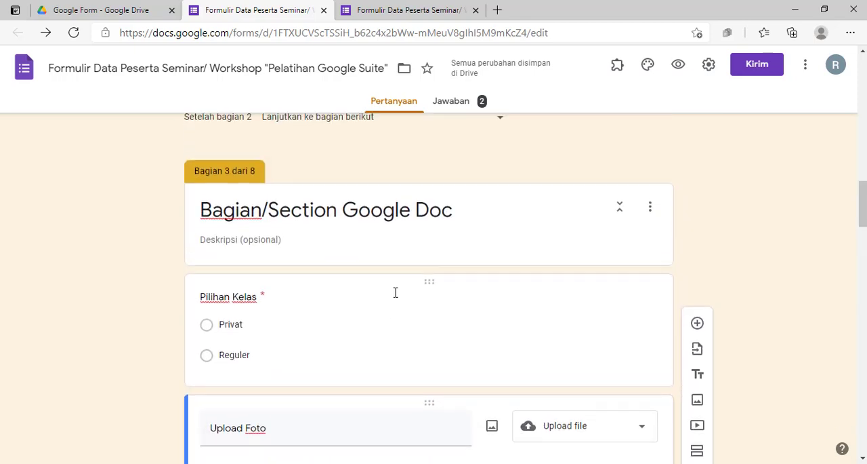
scroll(396, 292, up, 2)
scroll(395, 292, down, 4)
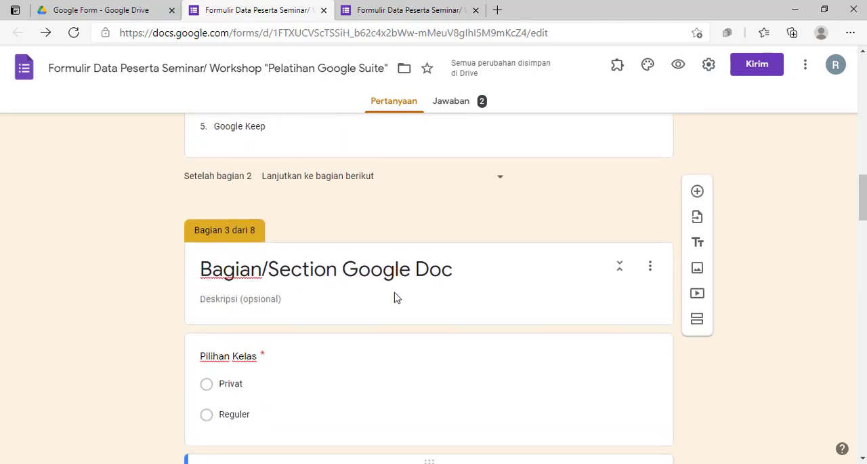
scroll(339, 267, down, 1)
scroll(339, 268, up, 4)
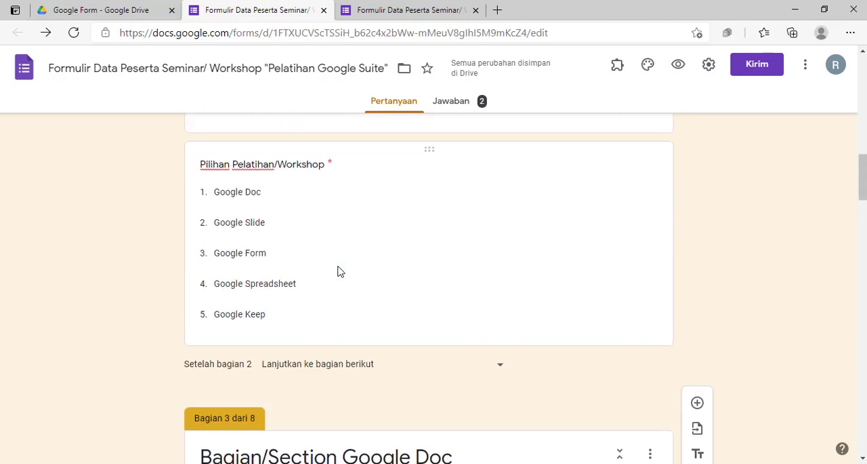
Set "Setelah bagian 3" for the Google Doc section to "Buka bagian 8 (Konfirmasi Peserta)"
scroll(340, 271, down, 4)
scroll(338, 268, down, 7)
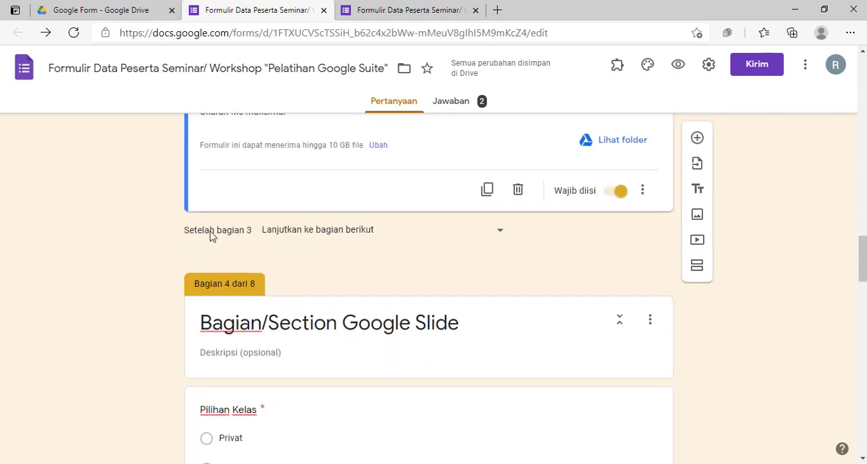
click(362, 234)
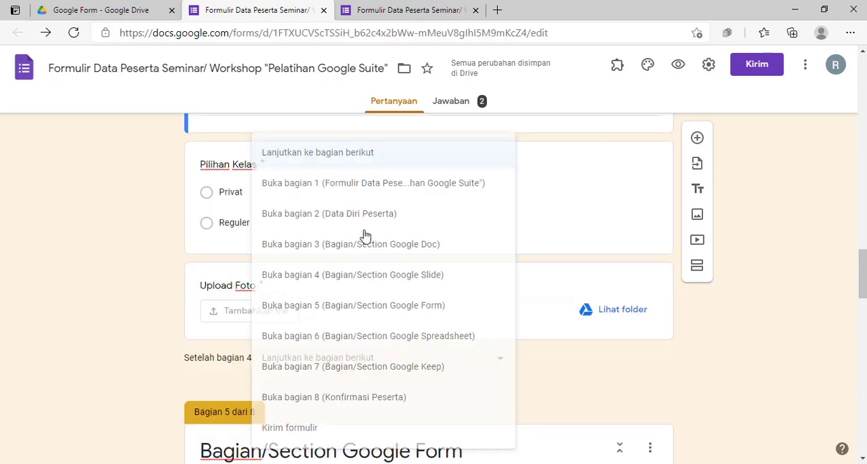
click(148, 232)
scroll(142, 241, up, 6)
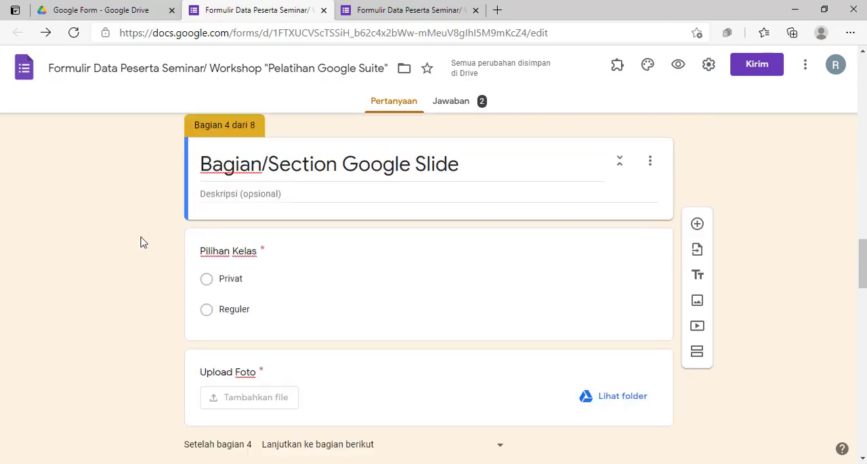
scroll(143, 242, up, 3)
scroll(203, 214, down, 5)
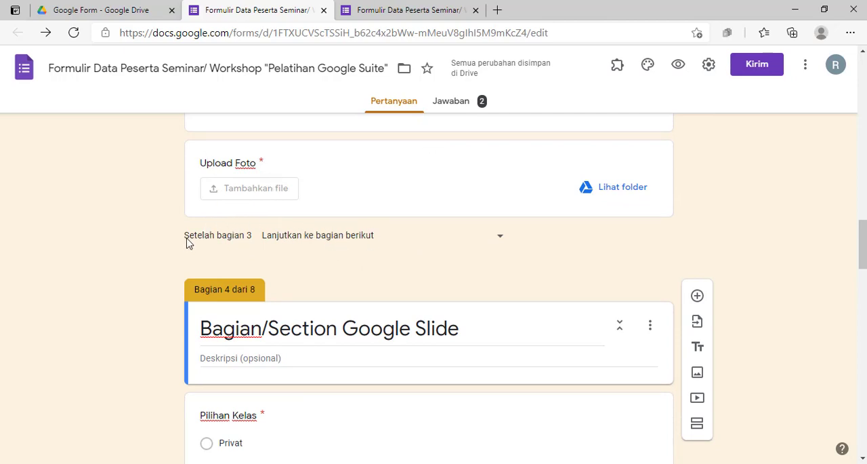
drag(187, 239, 215, 239)
click(413, 240)
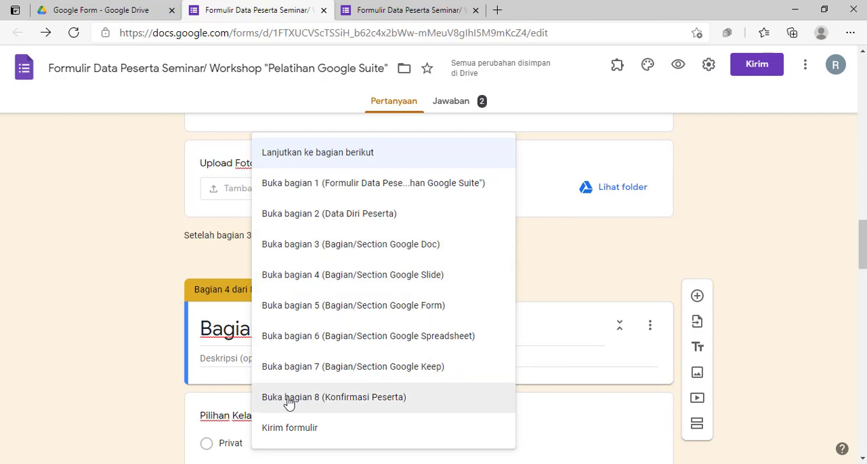
click(373, 400)
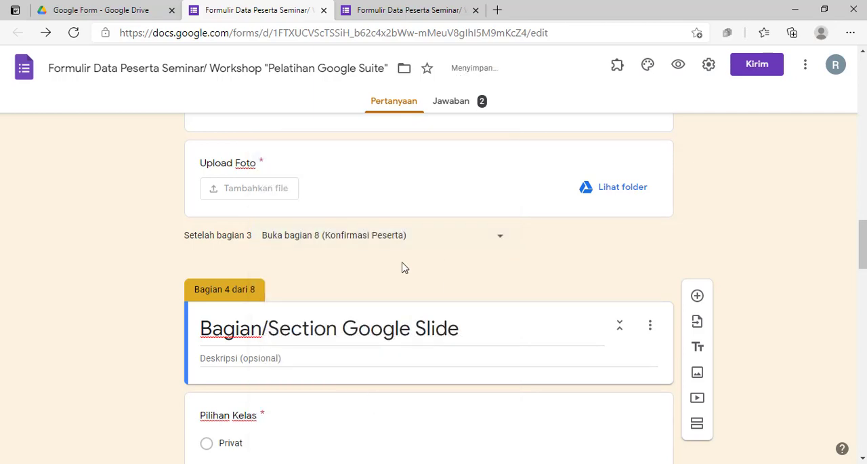
Set "Setelah bagian 4" for the Google Slide section to "Buka bagian 8 (Konfirmasi Peserta)"
scroll(414, 264, up, 3)
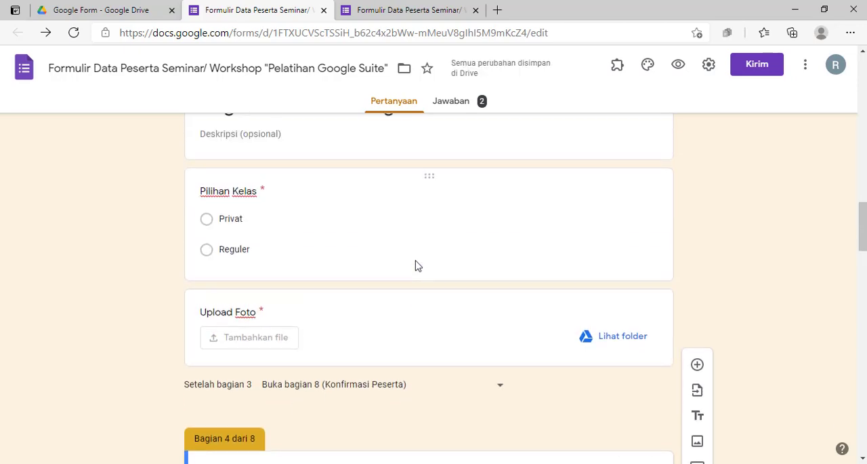
scroll(421, 187, down, 8)
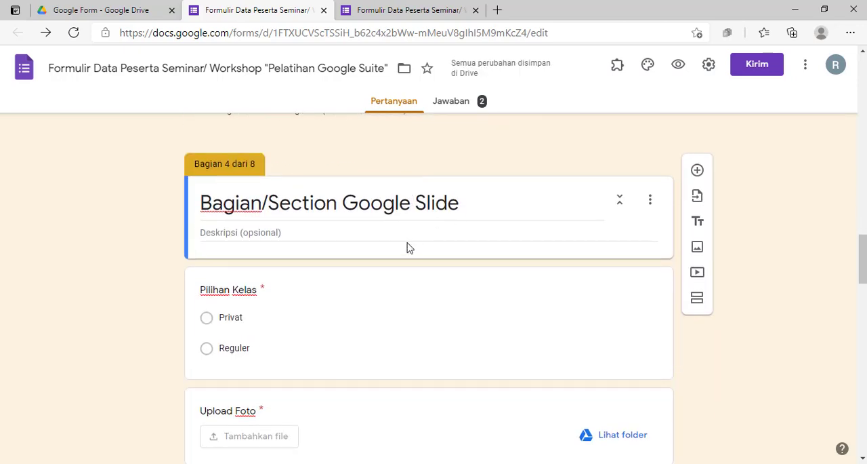
scroll(398, 241, down, 2)
scroll(366, 246, up, 2)
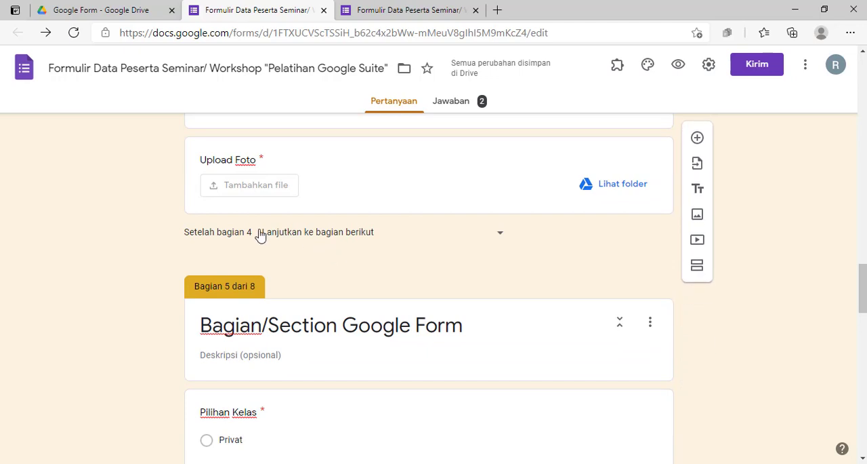
click(317, 237)
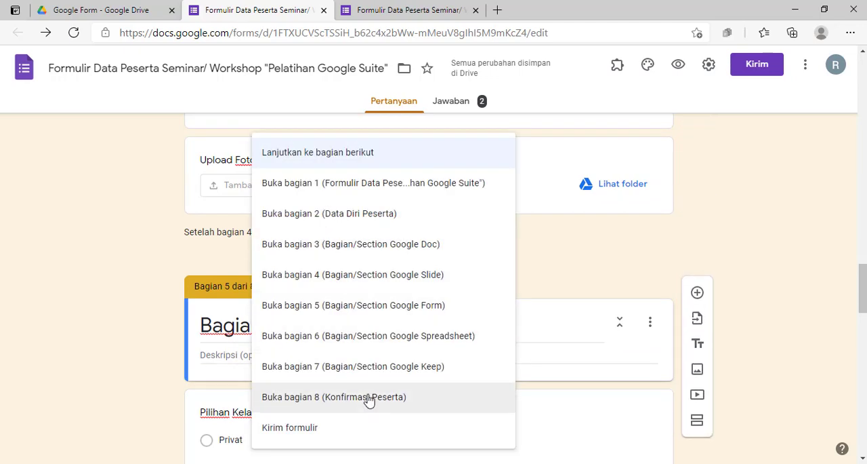
click(372, 400)
Set "Setelah bagian 5" for the Google Form section to "Buka bagian 8 (Konfirmasi Peserta)"
scroll(369, 271, down, 4)
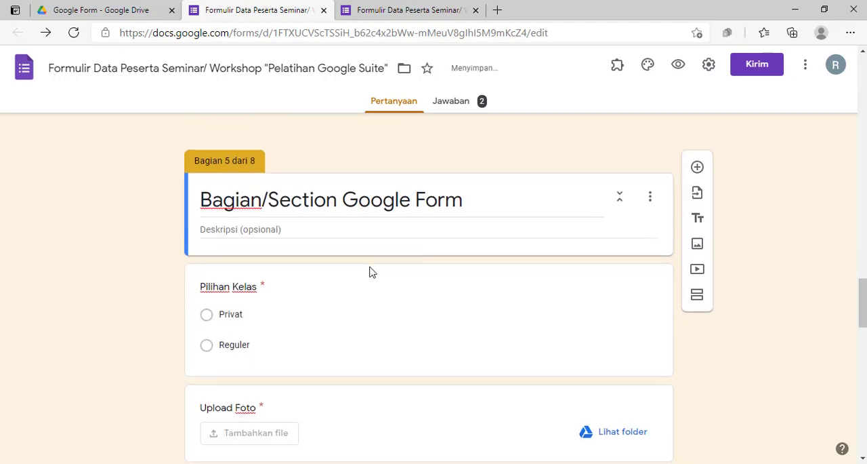
scroll(370, 271, down, 2)
click(325, 228)
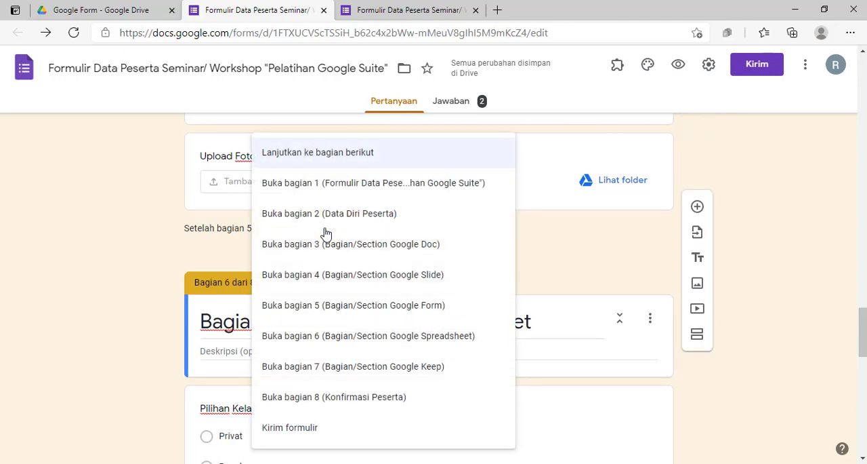
click(373, 401)
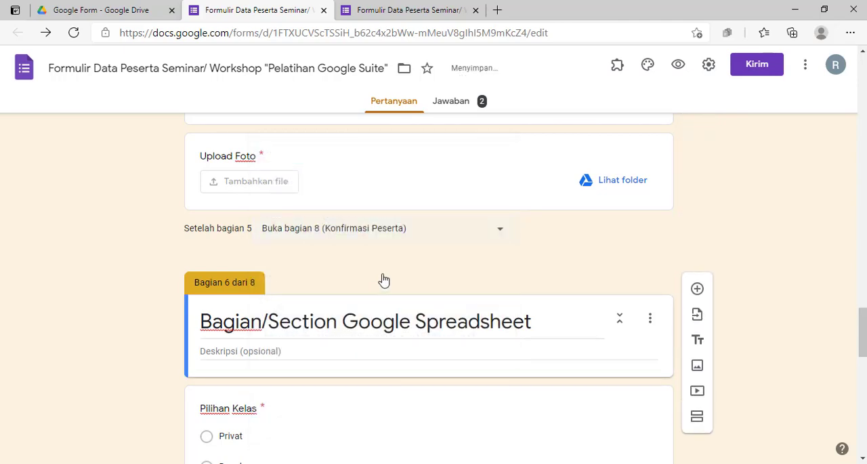
Set "Setelah bagian 6" for the Google Spreadsheet section to "Buka bagian 8 (Konfirmasi Peserta)"
scroll(420, 268, down, 3)
scroll(421, 268, down, 2)
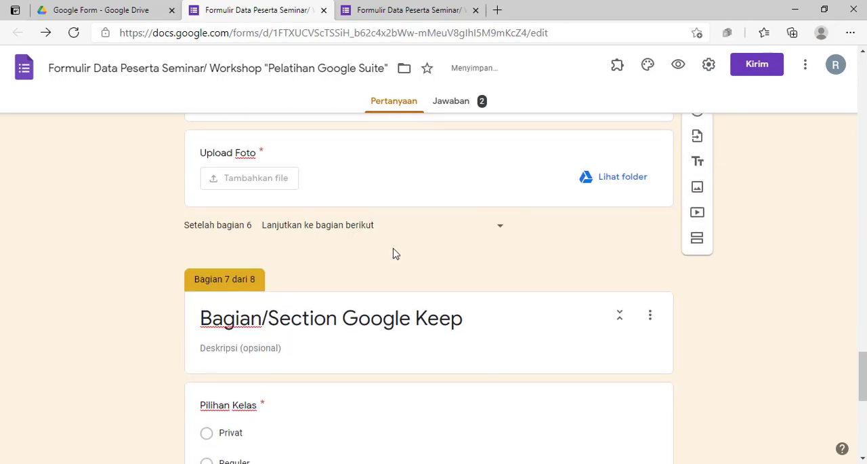
click(389, 229)
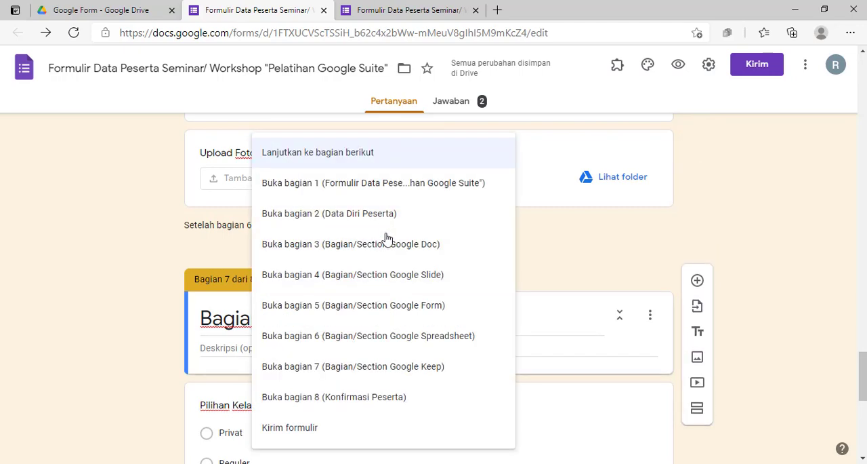
click(382, 396)
Set "Setelah bagian 7" for the Google Keep section to "Buka bagian 8 (Konfirmasi Peserta)"
scroll(380, 340, down, 3)
scroll(380, 338, down, 3)
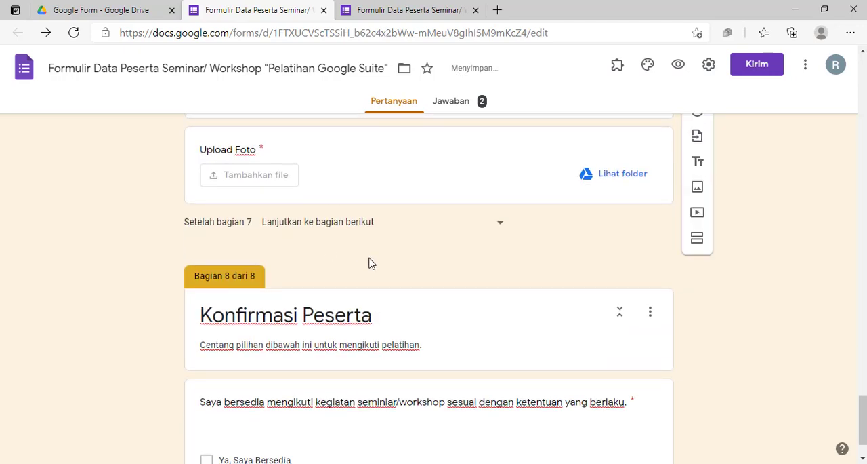
click(374, 224)
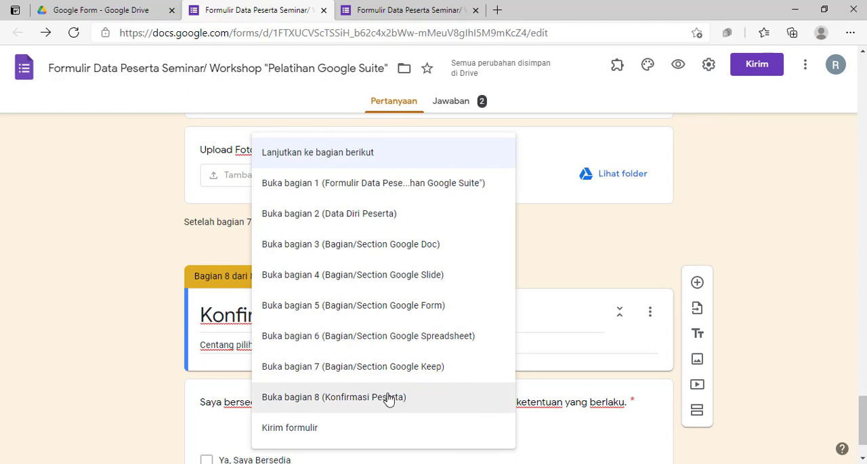
click(389, 398)
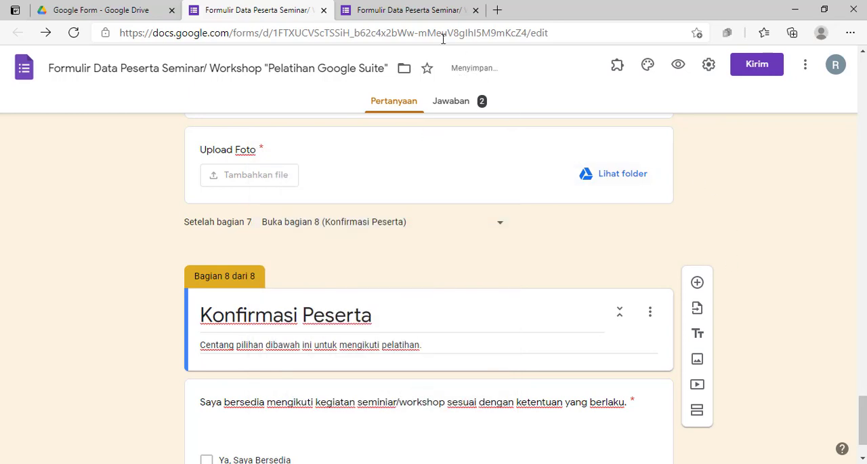
Reload the form in the respondent view and proceed to the Nama question in the Data Diri Peserta section
click(402, 13)
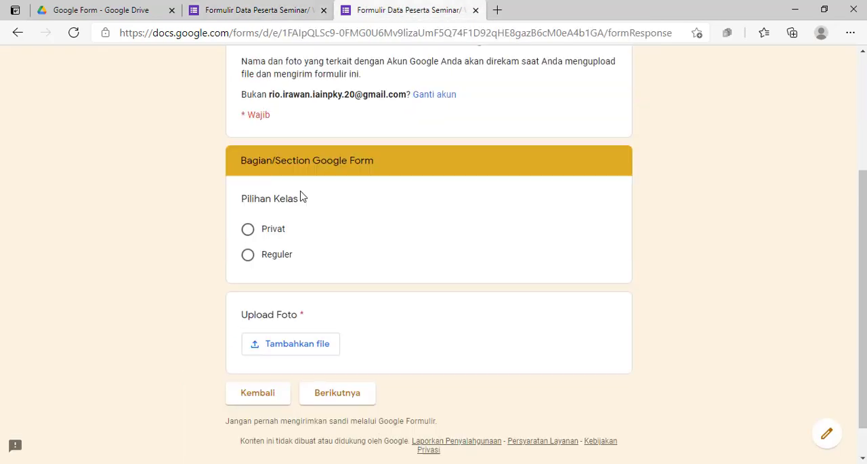
scroll(303, 197, up, 2)
click(73, 32)
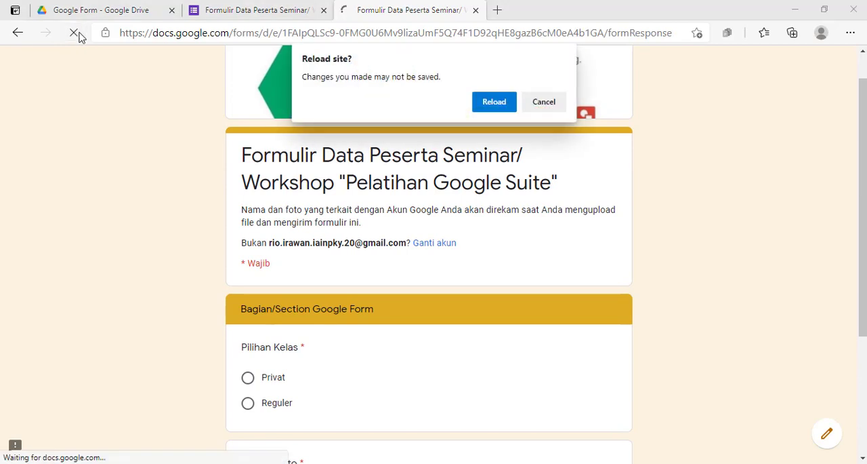
key(Return)
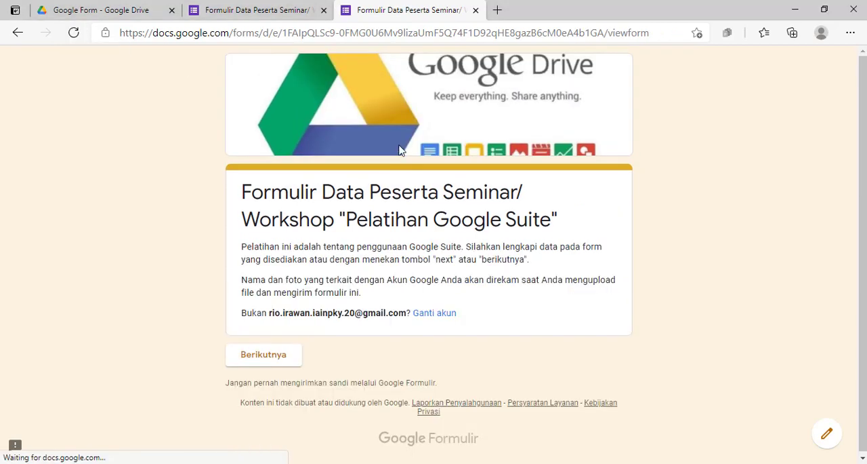
click(276, 359)
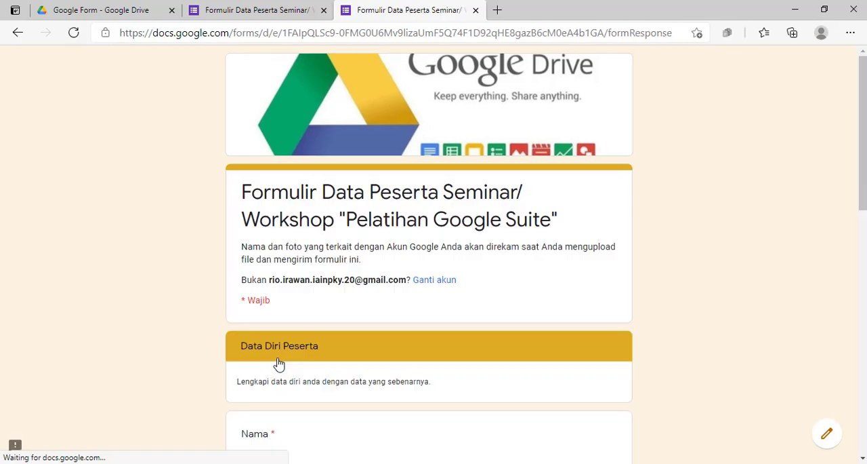
scroll(334, 331, down, 3)
click(312, 280)
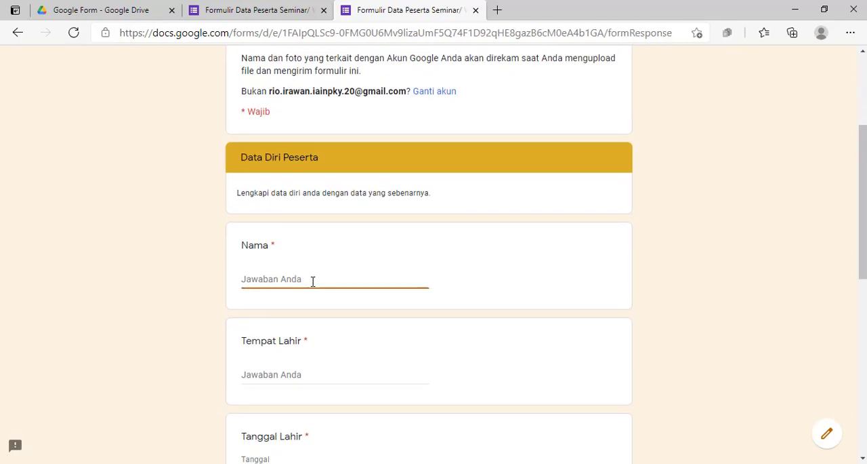
Fill in the participant's name, enter "Surabaya" as Tempat Lahir, and pick the participant's date of birth
text(Alfian)
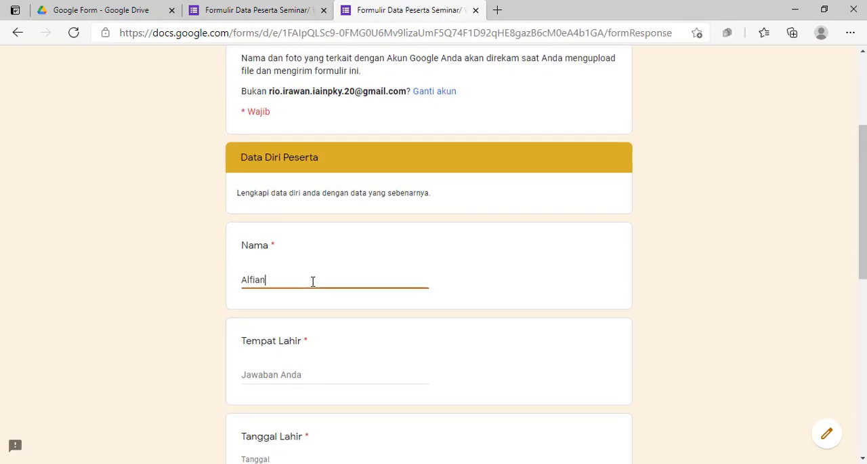
scroll(313, 281, down, 3)
click(281, 189)
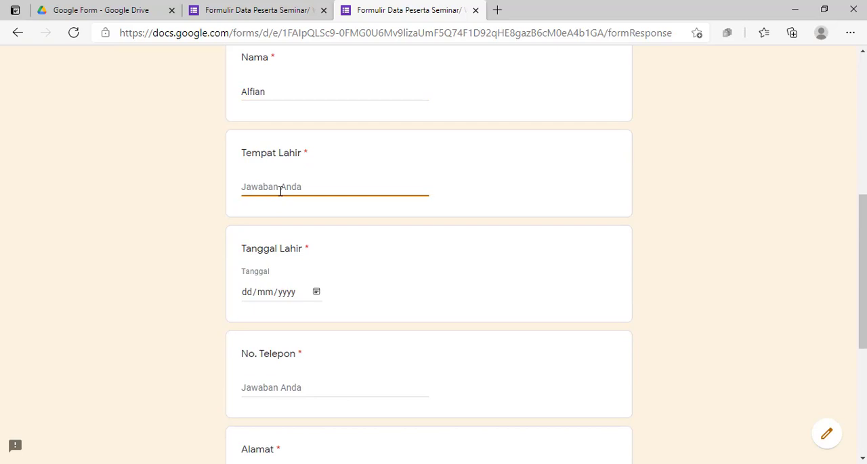
text(Surabaya)
key(Tab)
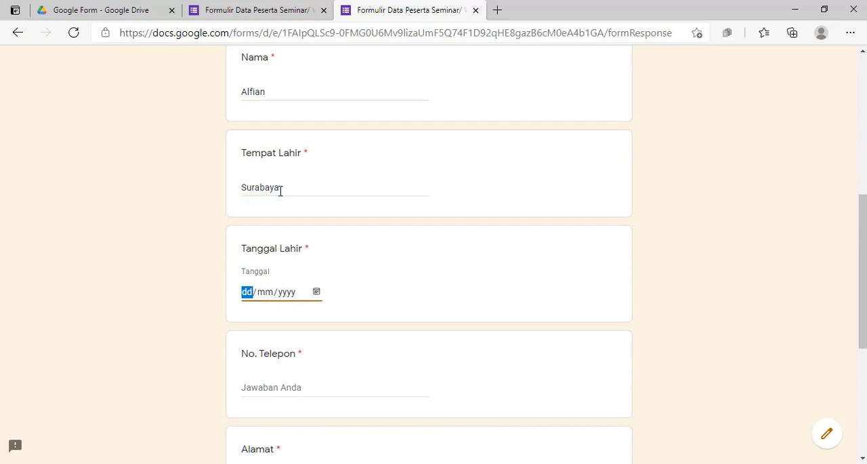
click(317, 291)
click(278, 176)
scroll(340, 336, down, 2)
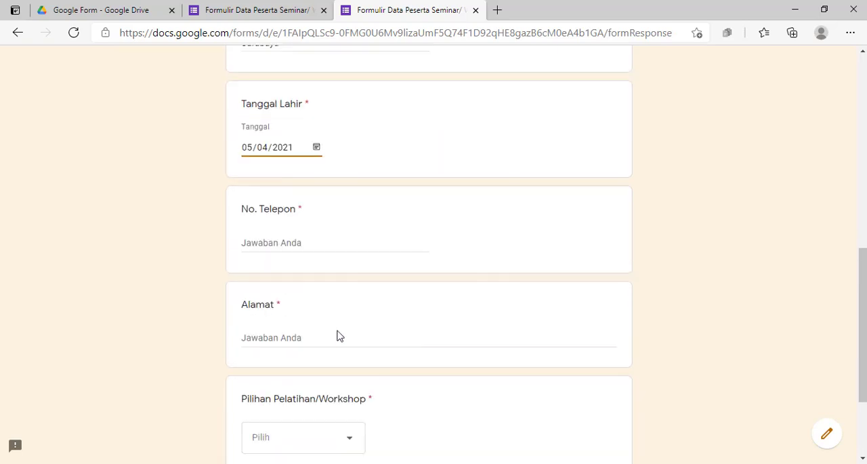
Fill in the participant's phone number from the saved suggestion and enter the address under Alamat
scroll(341, 336, down, 1)
click(278, 199)
click(279, 239)
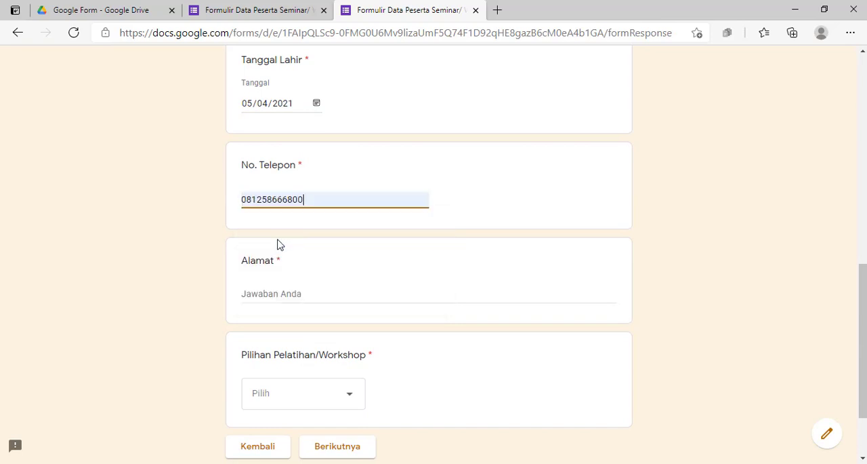
double_click(283, 198)
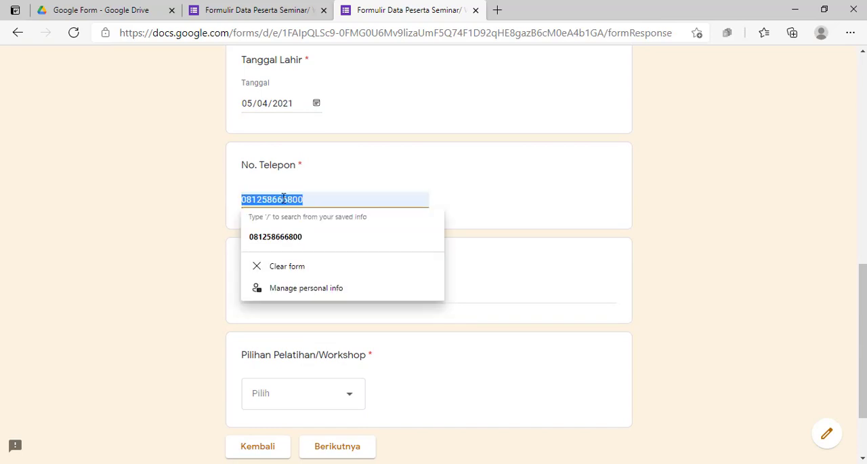
click(288, 238)
scroll(296, 263, down, 2)
click(281, 196)
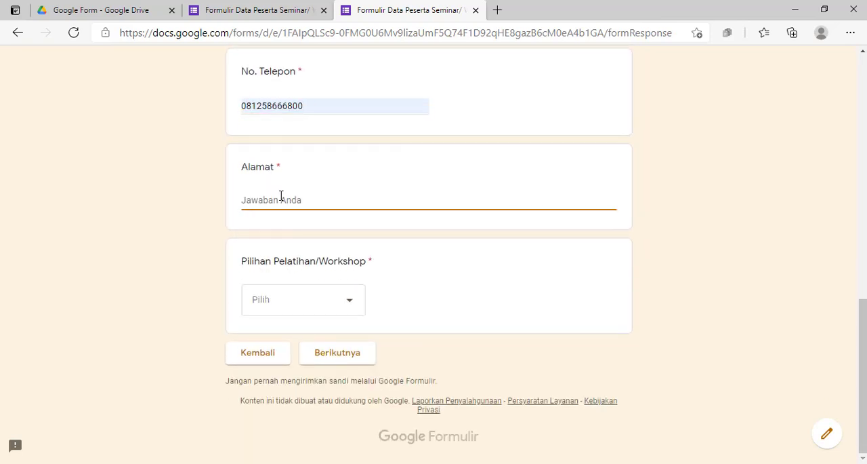
text(Jll)
Choose "Google Form" for Pilihan Pelatihan/Workshop and proceed to its section
click(339, 310)
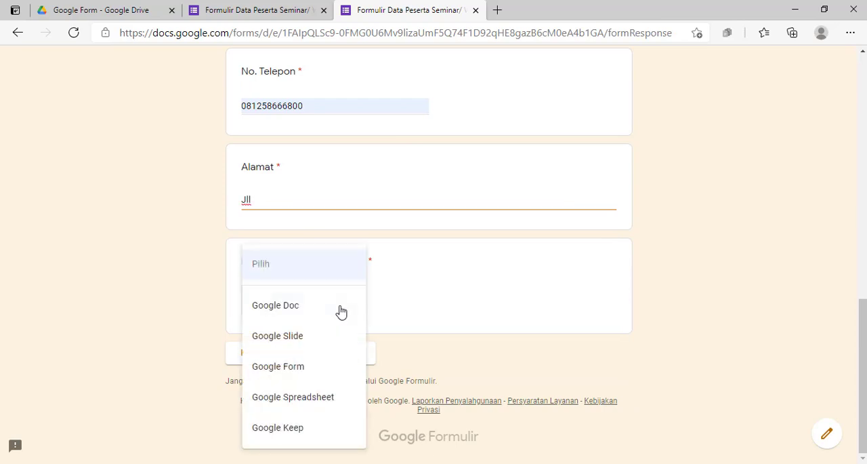
click(299, 371)
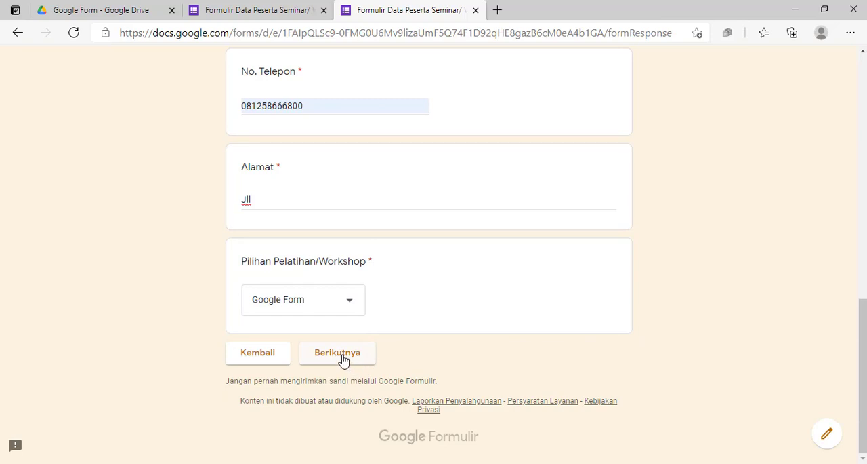
click(343, 358)
Complete the Google Form section with class "Privat" and the Drive photo internet-drive.jpg, and continue to the following section
scroll(312, 319, down, 2)
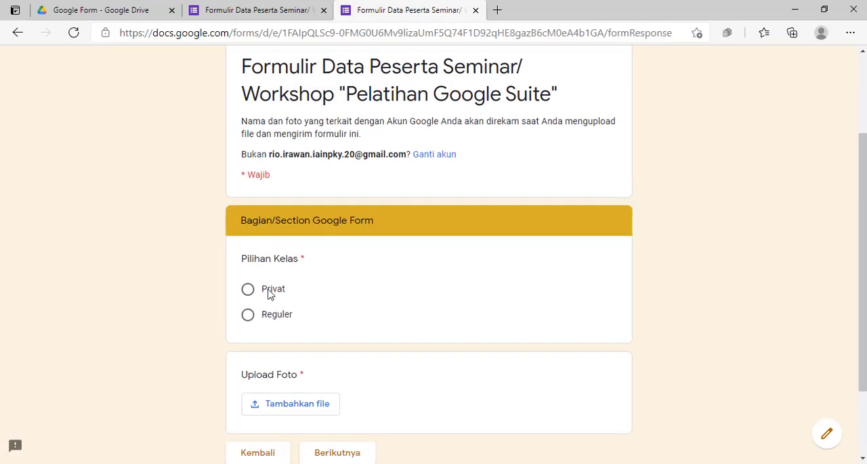
click(248, 290)
scroll(339, 293, down, 2)
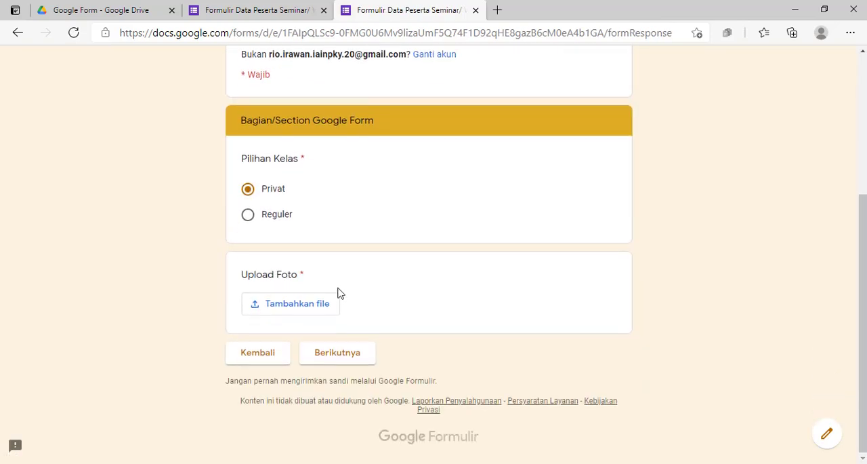
click(305, 309)
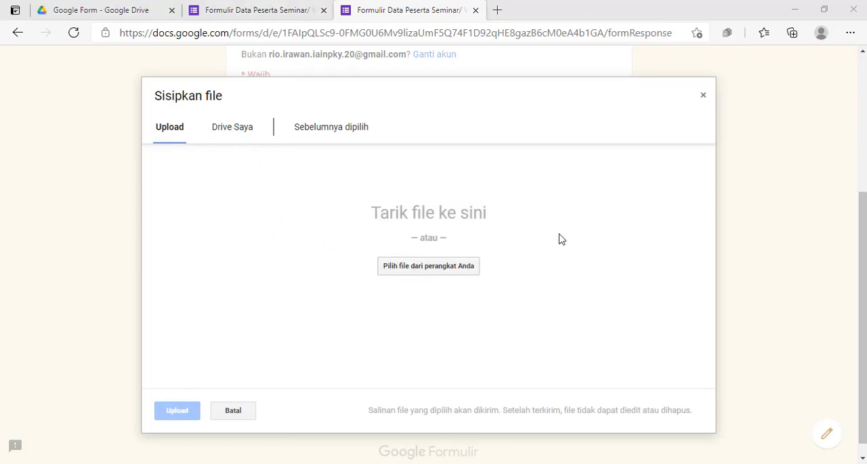
click(421, 71)
click(234, 130)
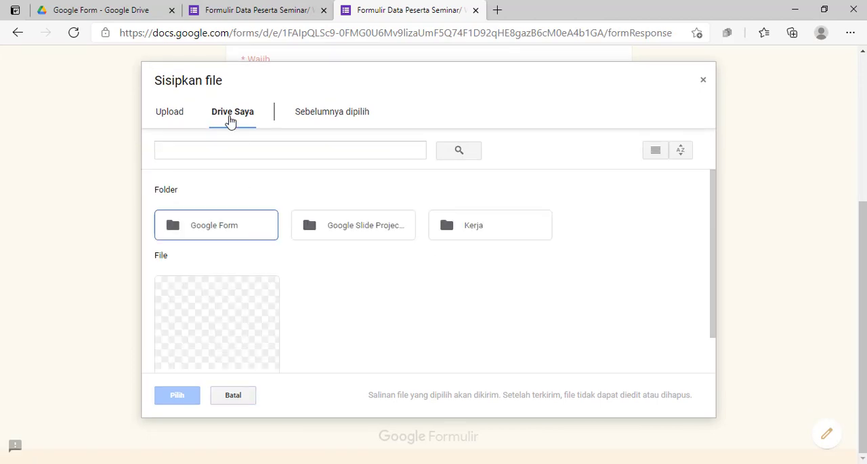
double_click(219, 304)
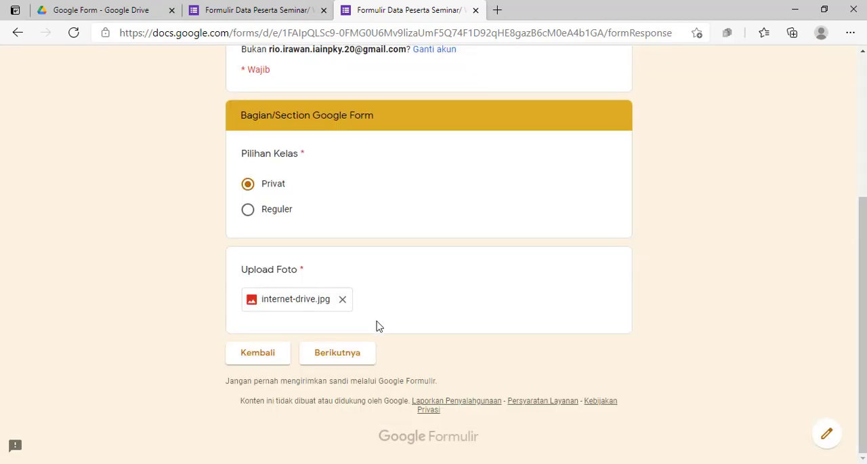
click(344, 352)
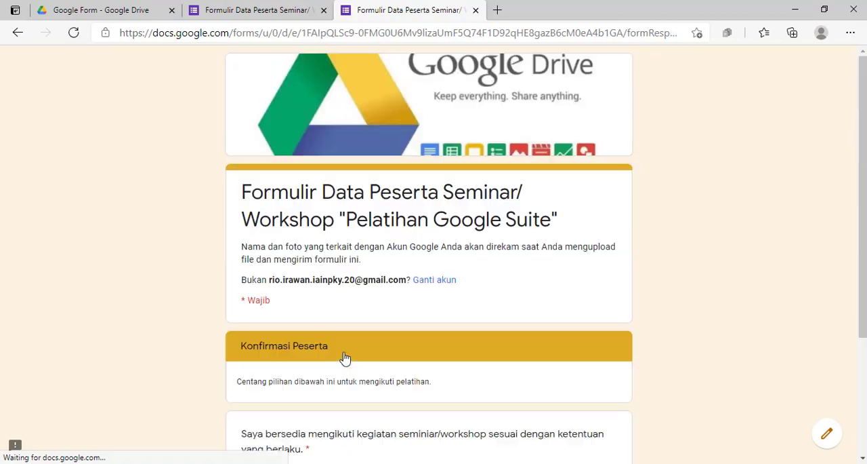
Go back from Konfirmasi Peserta through the Google Form section to the Data Diri Peserta section
scroll(586, 334, down, 2)
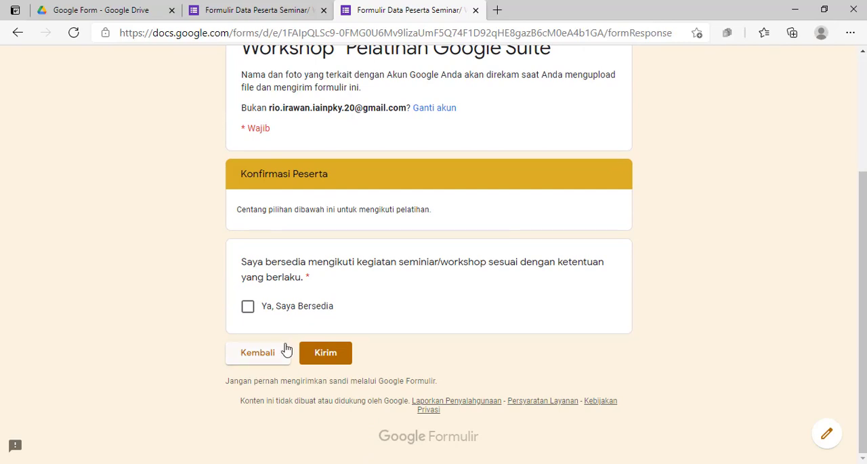
click(258, 360)
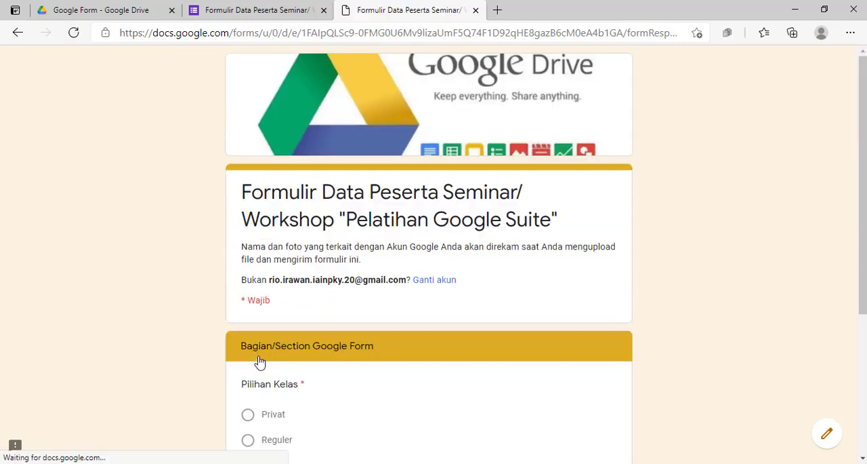
scroll(260, 361, down, 3)
scroll(261, 346, down, 1)
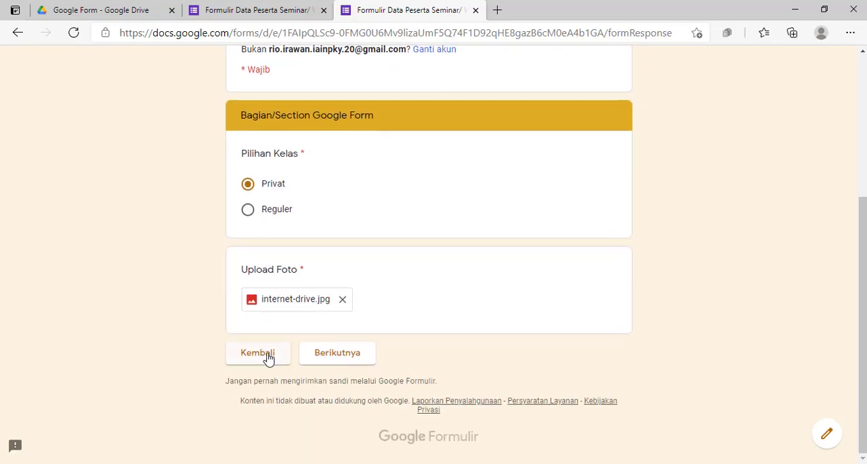
click(265, 354)
scroll(388, 291, down, 6)
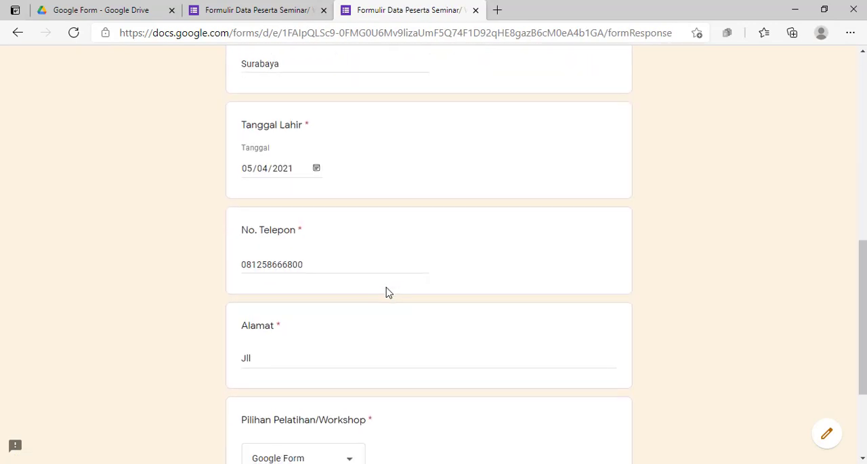
Change Pilihan Pelatihan/Workshop to "Google Slide" and proceed to its section
scroll(386, 291, down, 3)
click(339, 306)
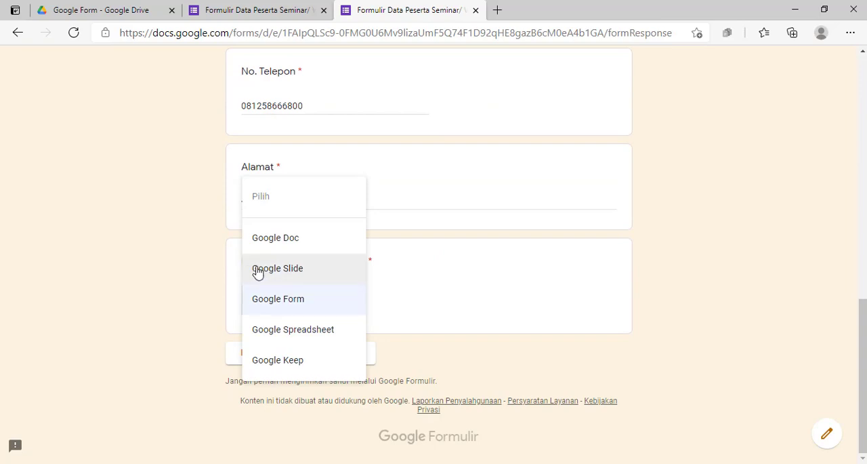
click(292, 270)
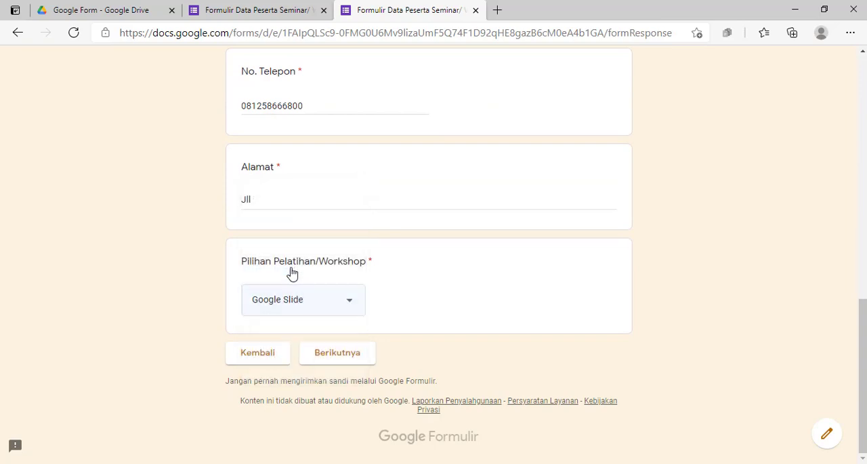
click(344, 359)
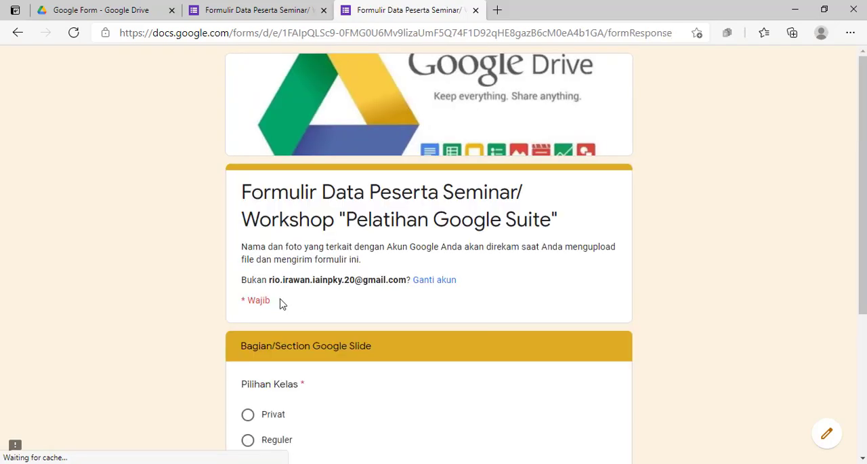
Complete the Google Slide section with class "Privat" and the Drive photo internet-drive.jpg, and continue to the following section
scroll(291, 304, down, 3)
click(250, 194)
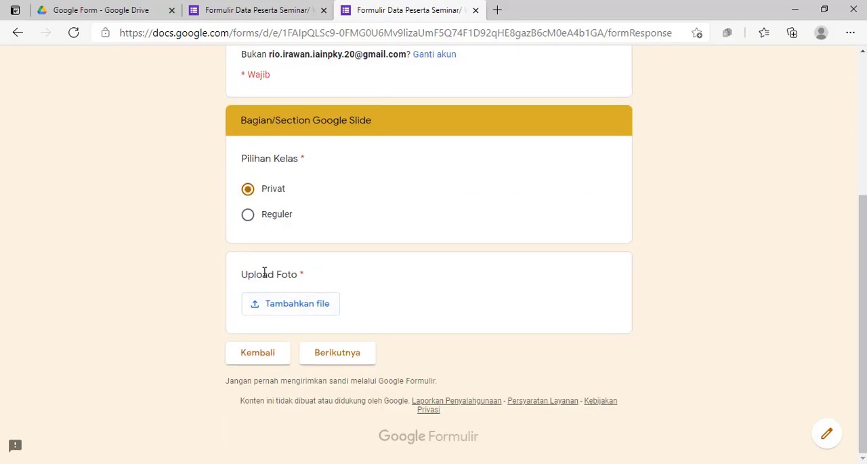
click(273, 303)
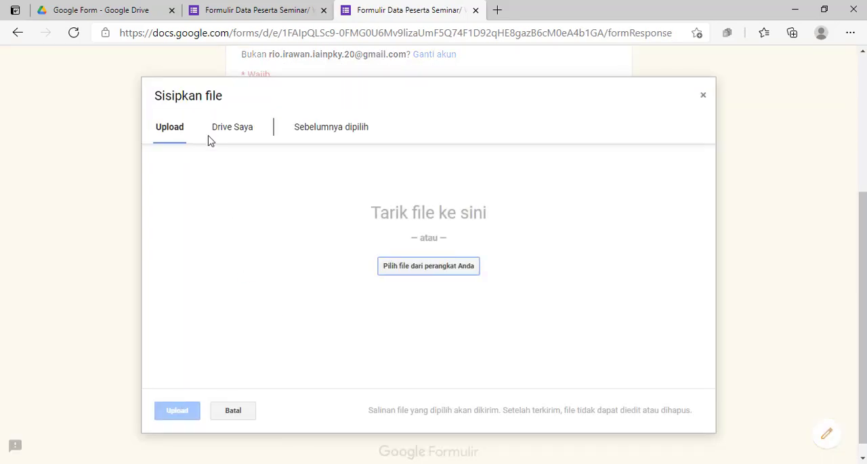
click(215, 135)
scroll(203, 293, down, 1)
double_click(212, 326)
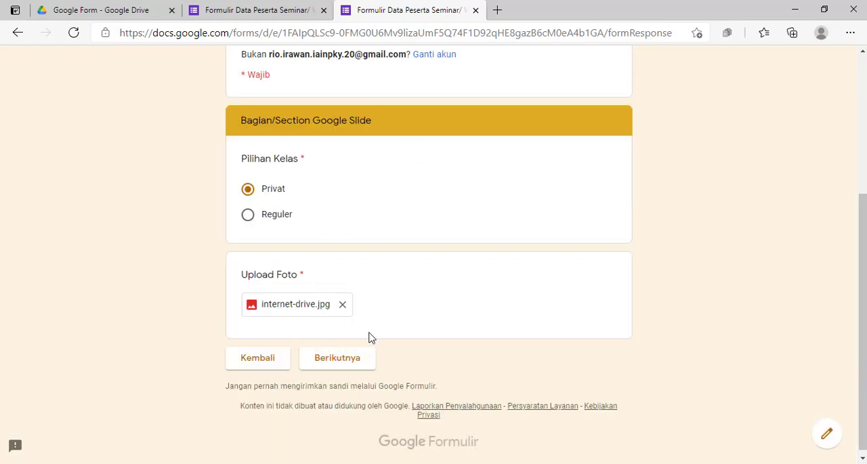
click(343, 362)
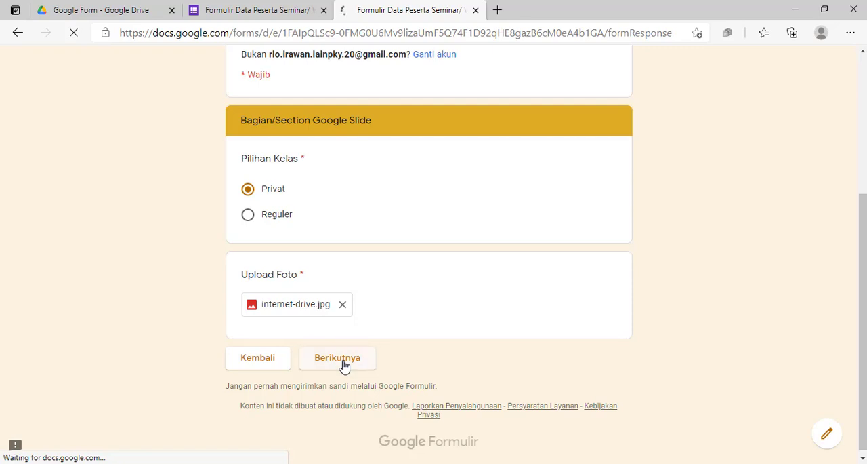
Tick "Ya, Saya Bersedia" in the Konfirmasi Peserta section and submit the form
scroll(342, 366, down, 3)
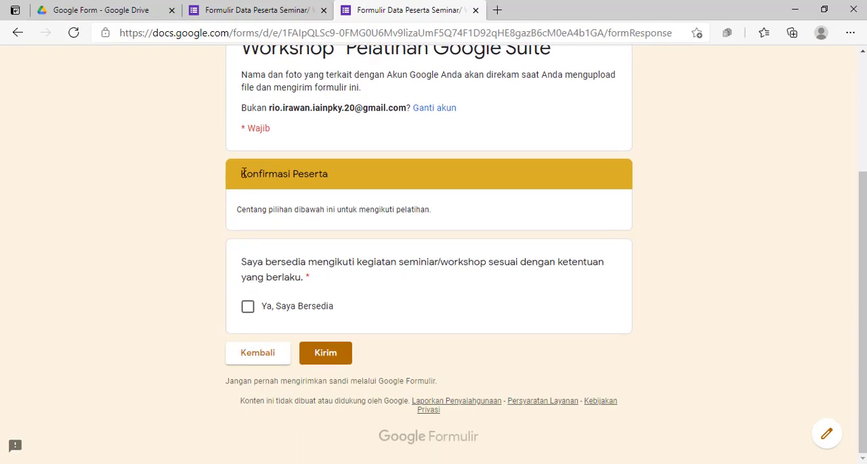
drag(243, 173, 345, 185)
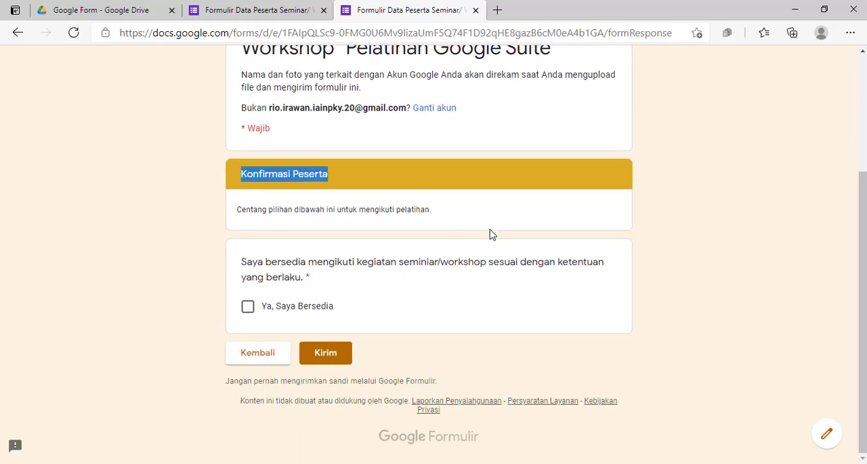
click(250, 311)
click(332, 356)
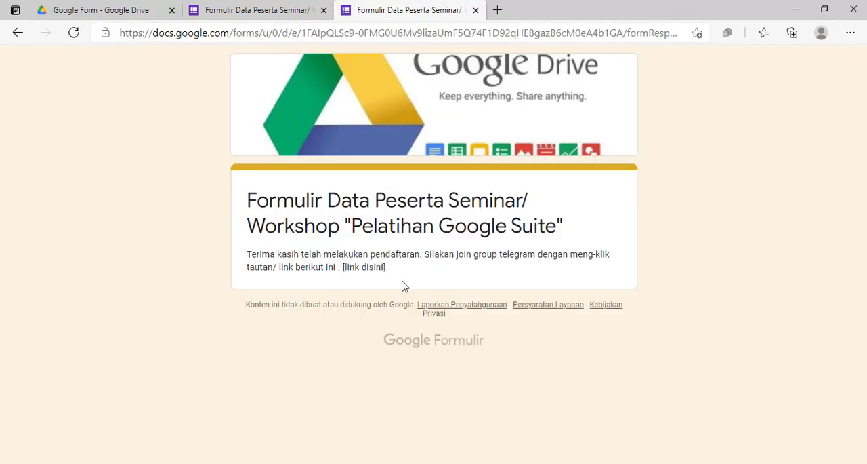
Review the summary of responses for every section in the form editor, and return to the form's questions
click(243, 11)
scroll(468, 142, up, 1)
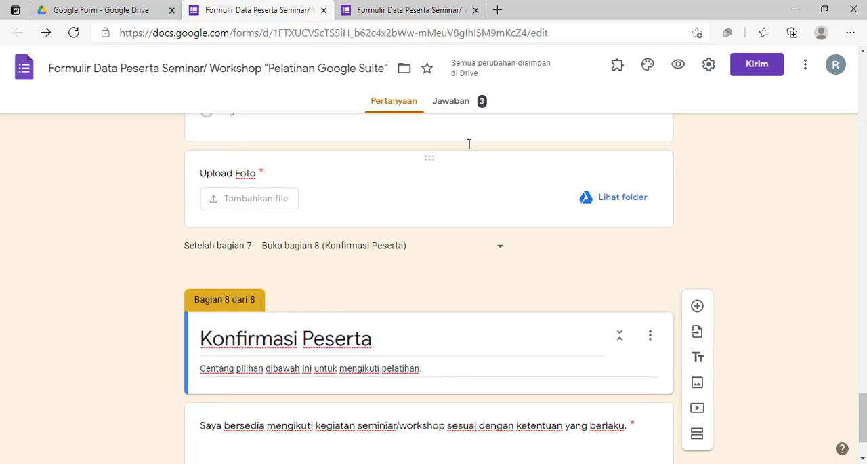
click(451, 102)
scroll(346, 290, down, 6)
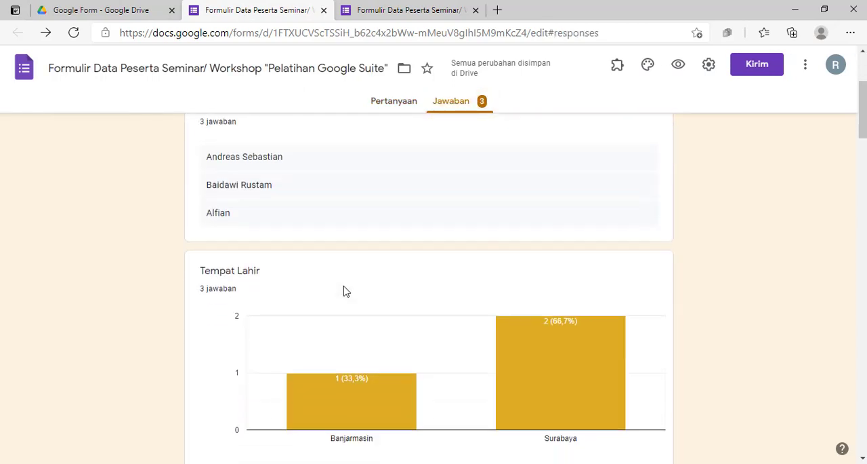
scroll(345, 289, up, 2)
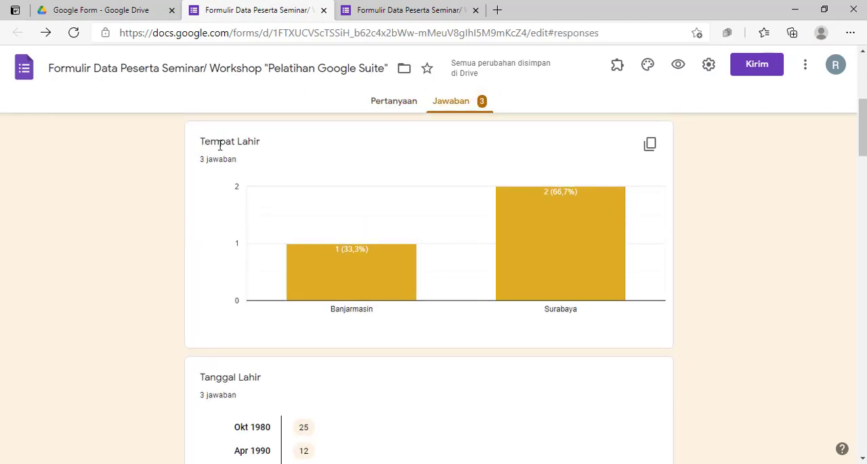
scroll(535, 245, down, 2)
scroll(535, 245, down, 10)
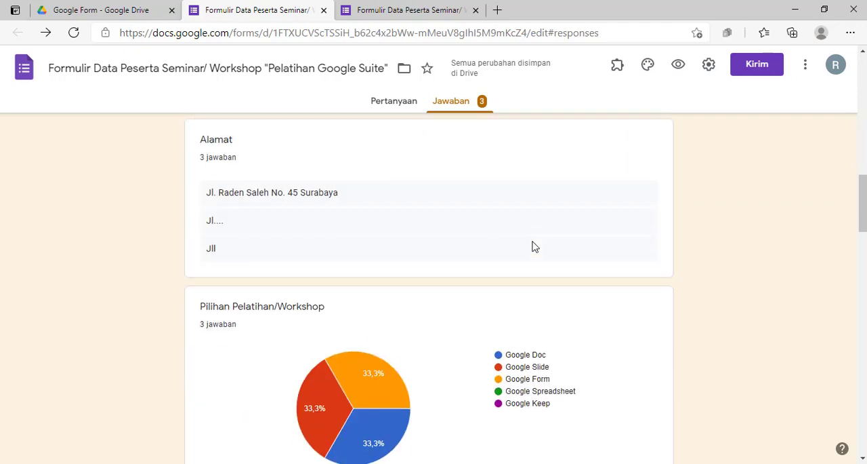
scroll(407, 292, down, 7)
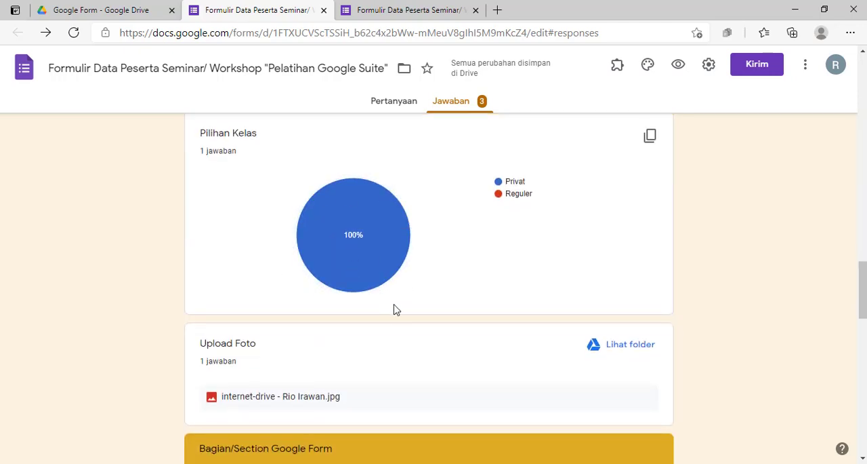
scroll(395, 308, down, 12)
scroll(397, 310, down, 5)
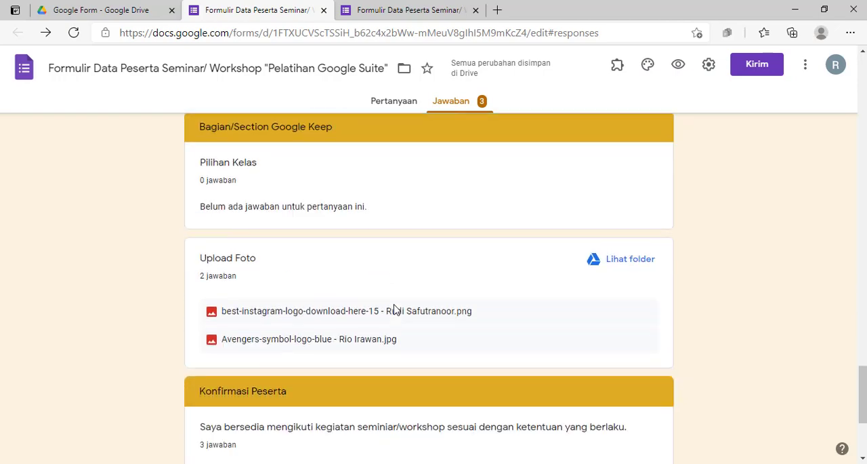
scroll(396, 310, up, 20)
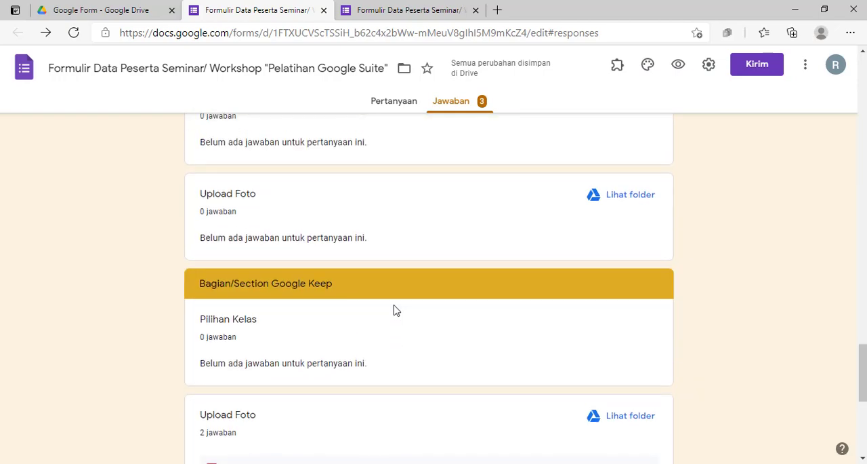
scroll(396, 310, up, 3)
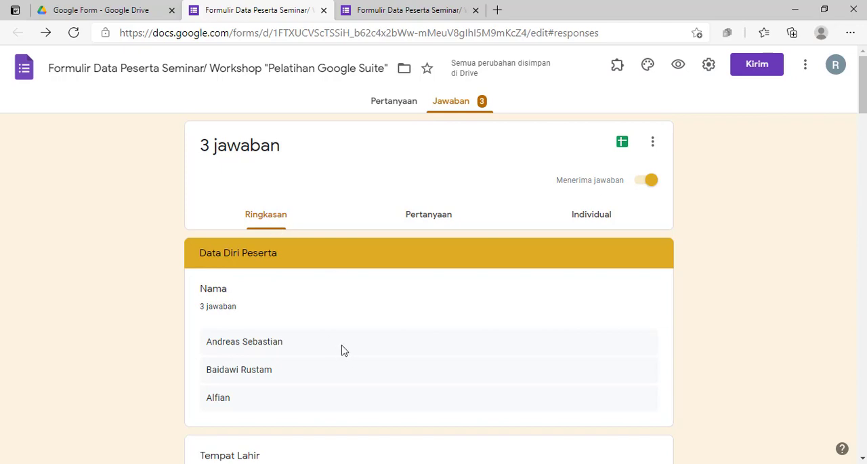
click(383, 108)
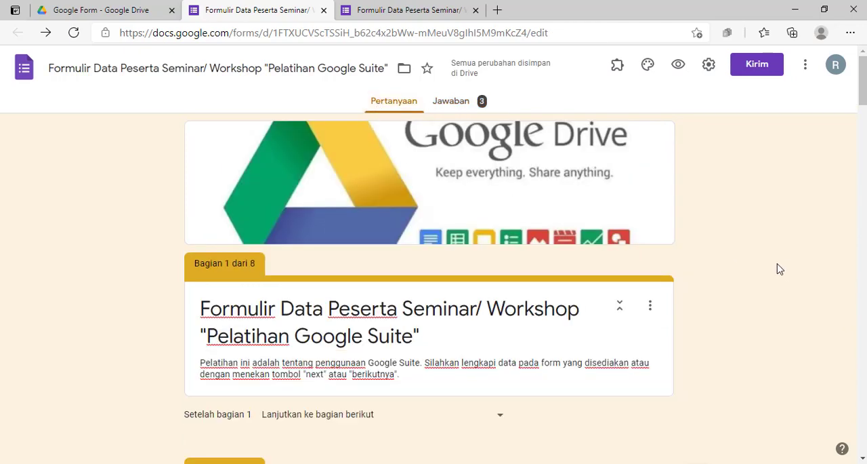